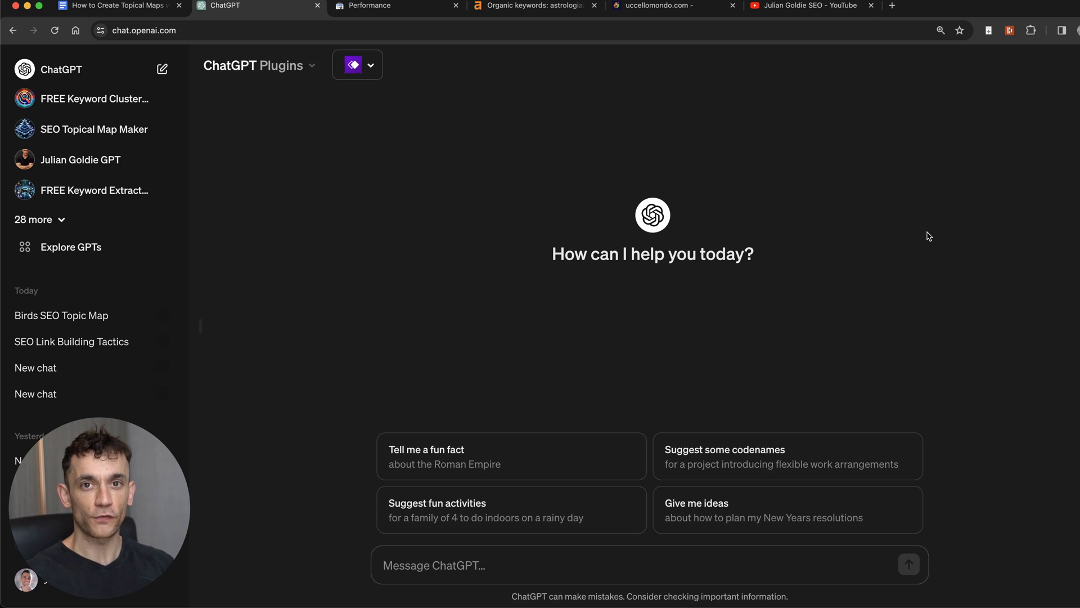
Step: Switch from ChatGPT to the Search Console Performance report for astrologiaamor.com
key(ctrl+Tab)
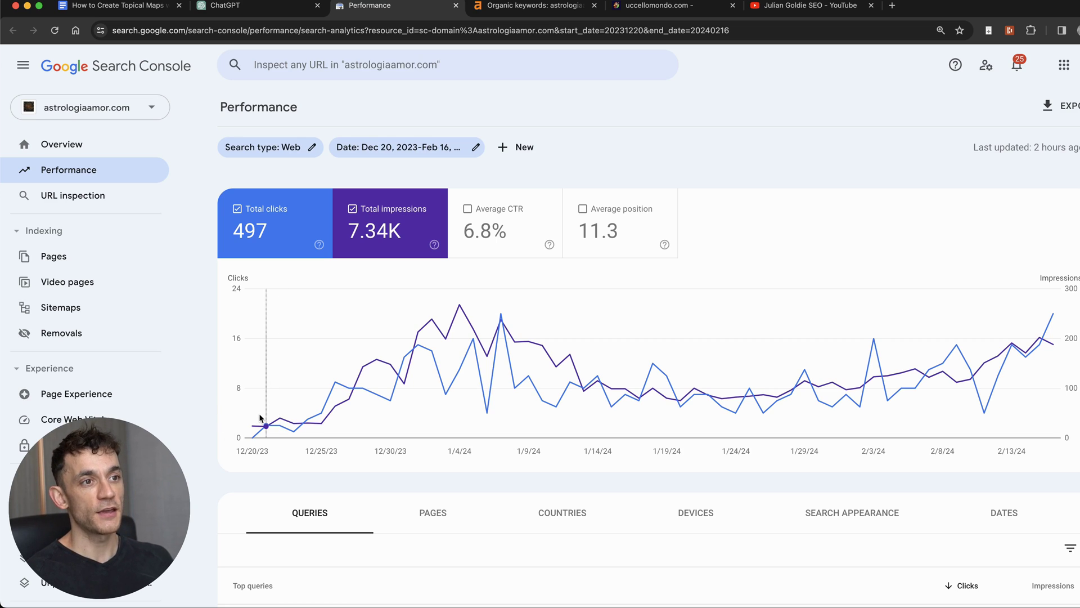
Step: Hide and restore Total impressions on the chart, then go to Ahrefs' Organic keywords report
mouse_move(261, 417)
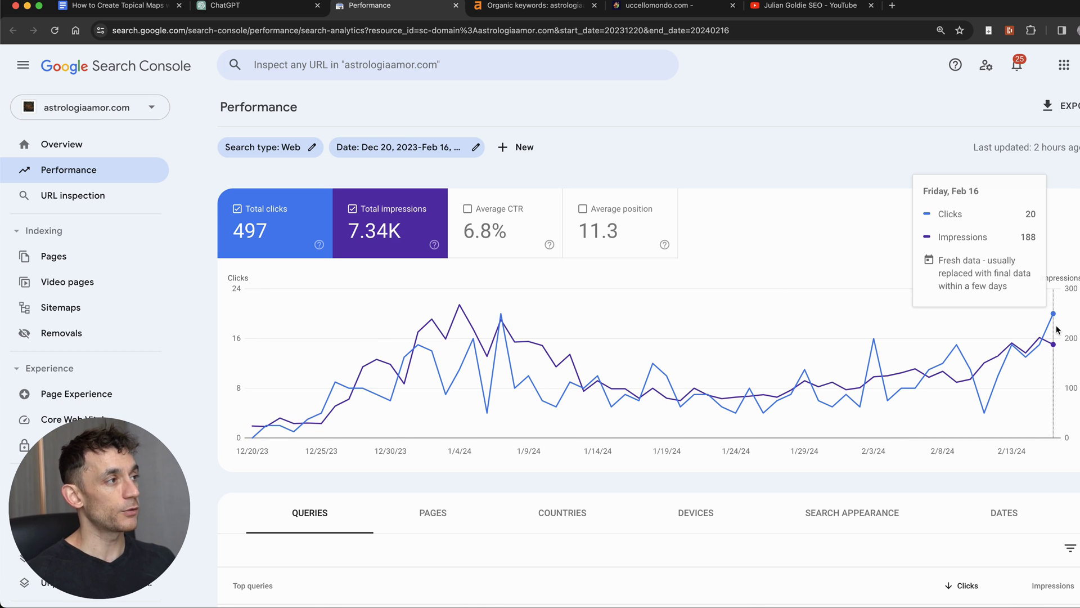
click(390, 222)
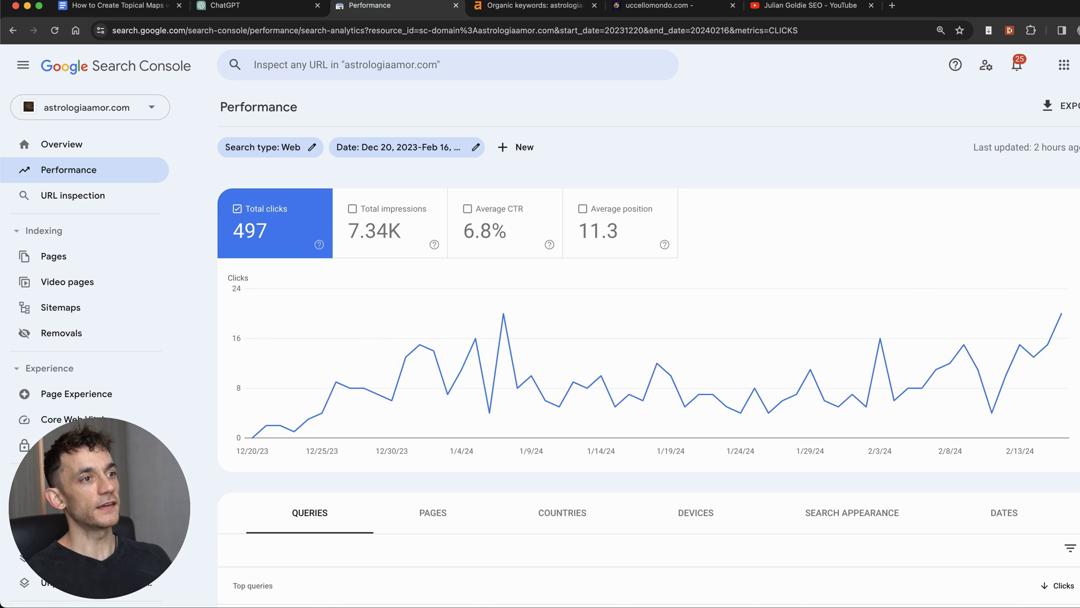
click(424, 220)
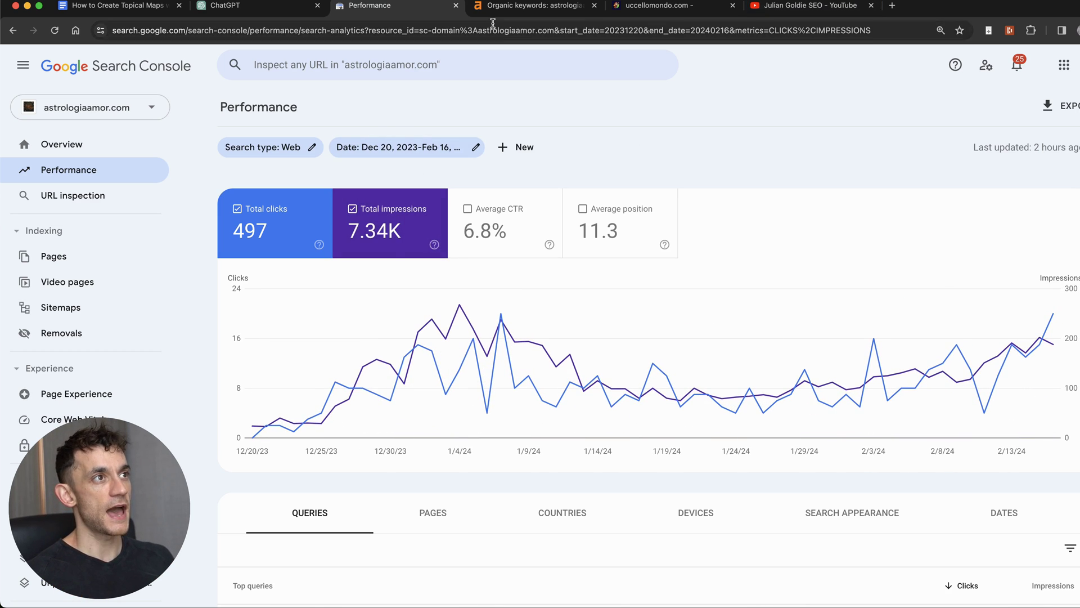
click(506, 5)
Step: Scroll through and select rows of the 36 Spanish keywords, then bring up uccellomondo.com
scroll(646, 299, down, 2)
click(617, 223)
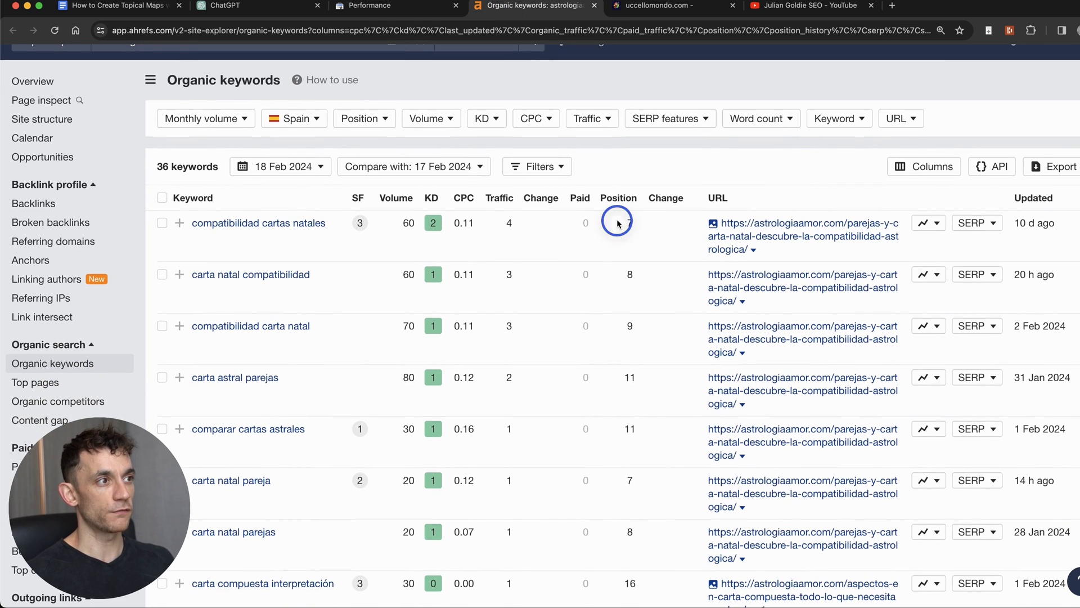
drag(617, 223, 622, 398)
click(622, 400)
scroll(622, 400, up, 2)
click(639, 13)
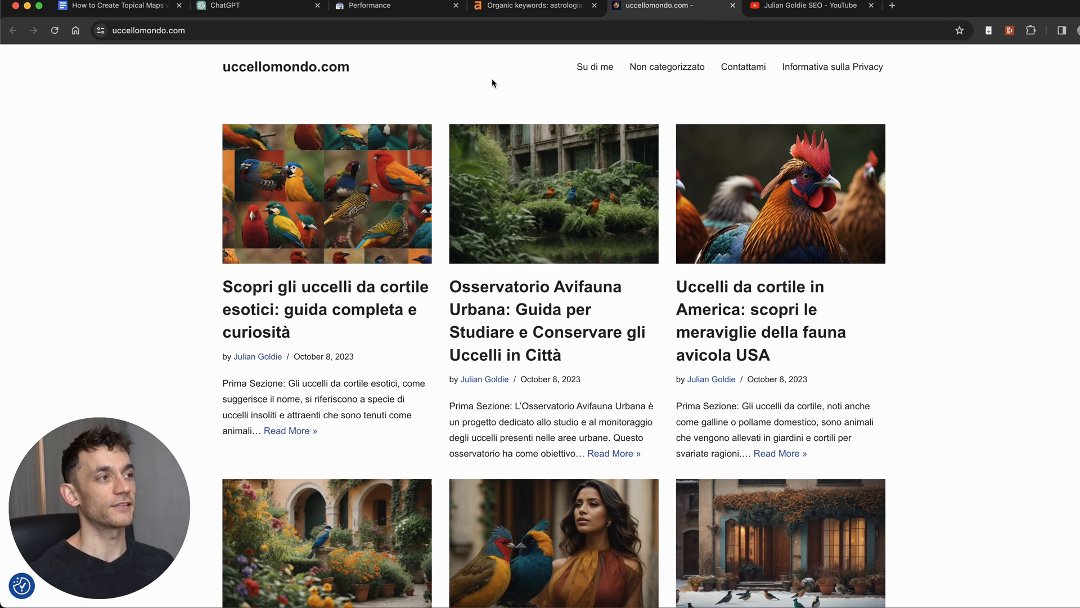
scroll(492, 81, down, 10)
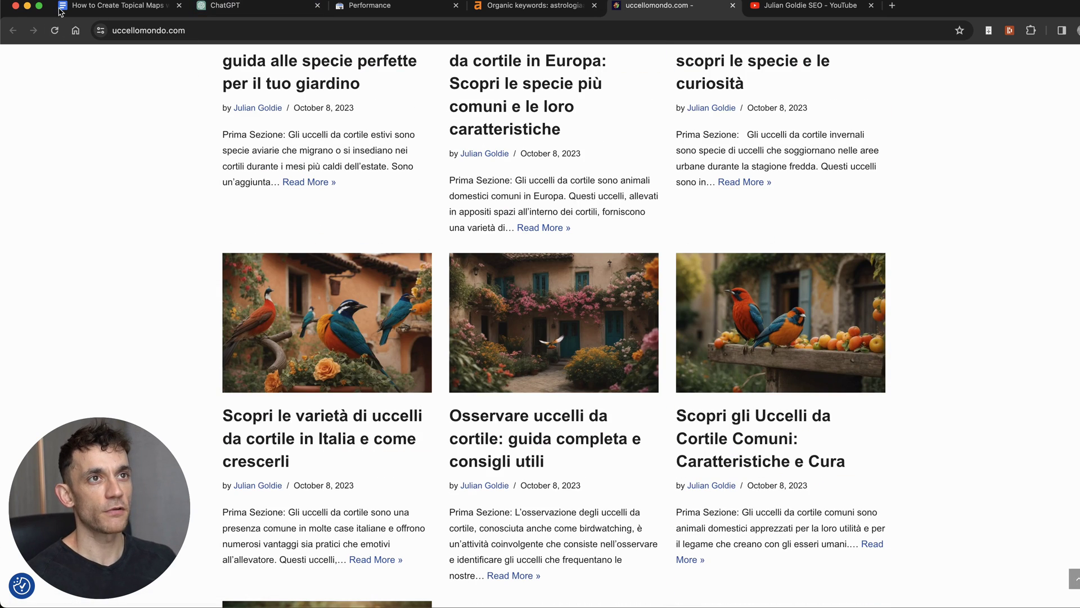
click(74, 9)
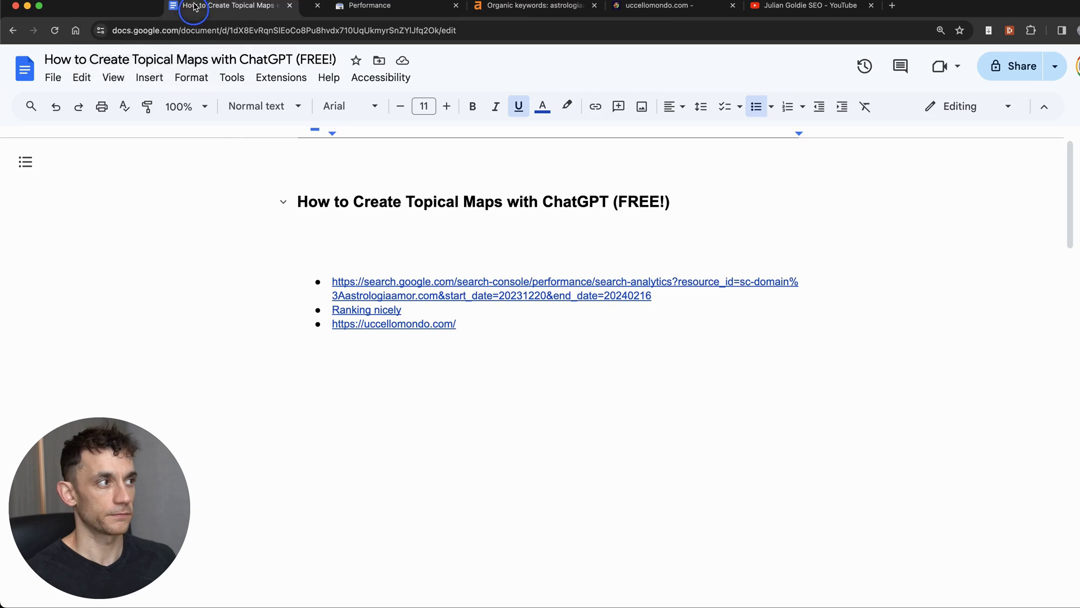
key(super+w)
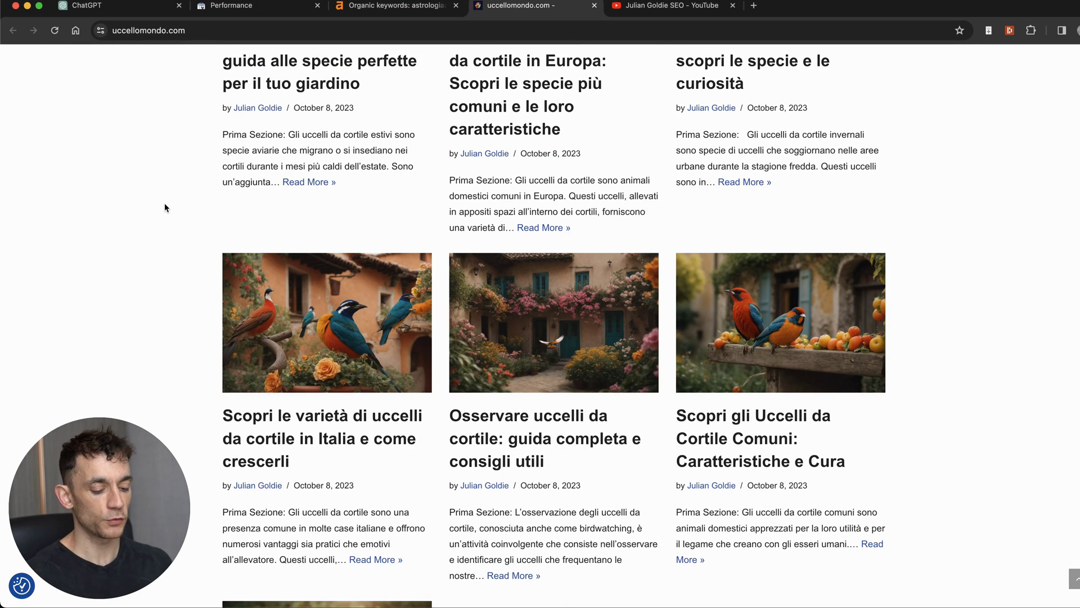
key(super+t)
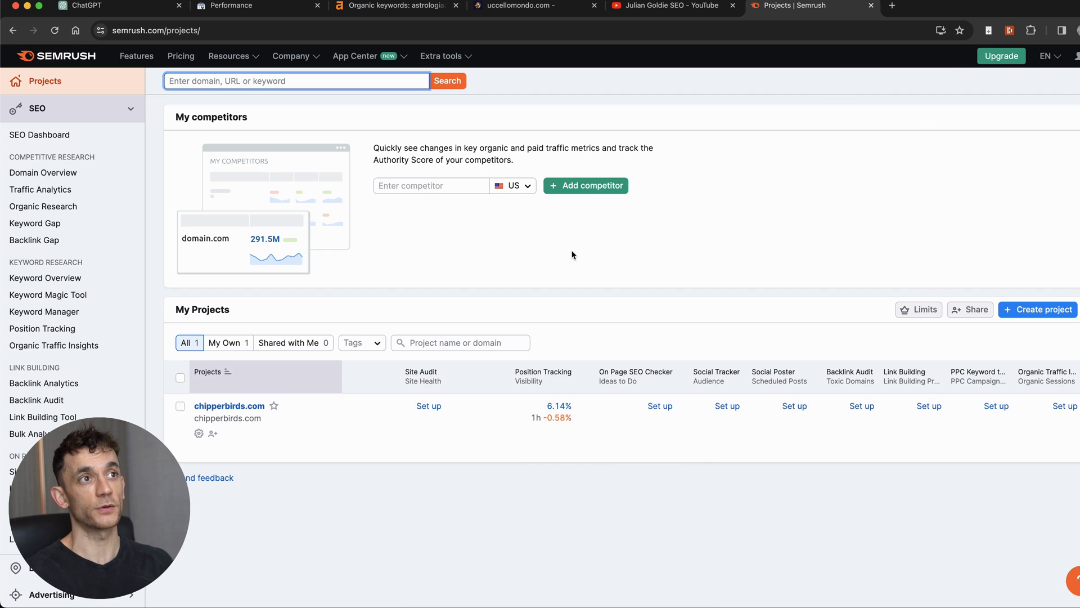
Step: Look up the keyword 'birds' in Semrush and copy the allaboutbirds.org result's link
text(birds)
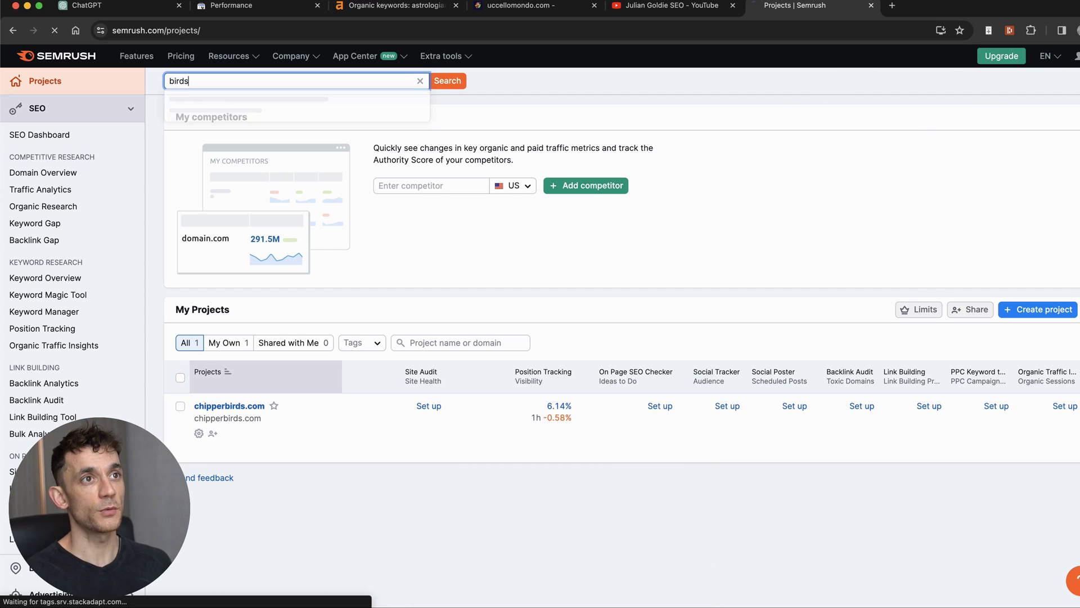
key(Return)
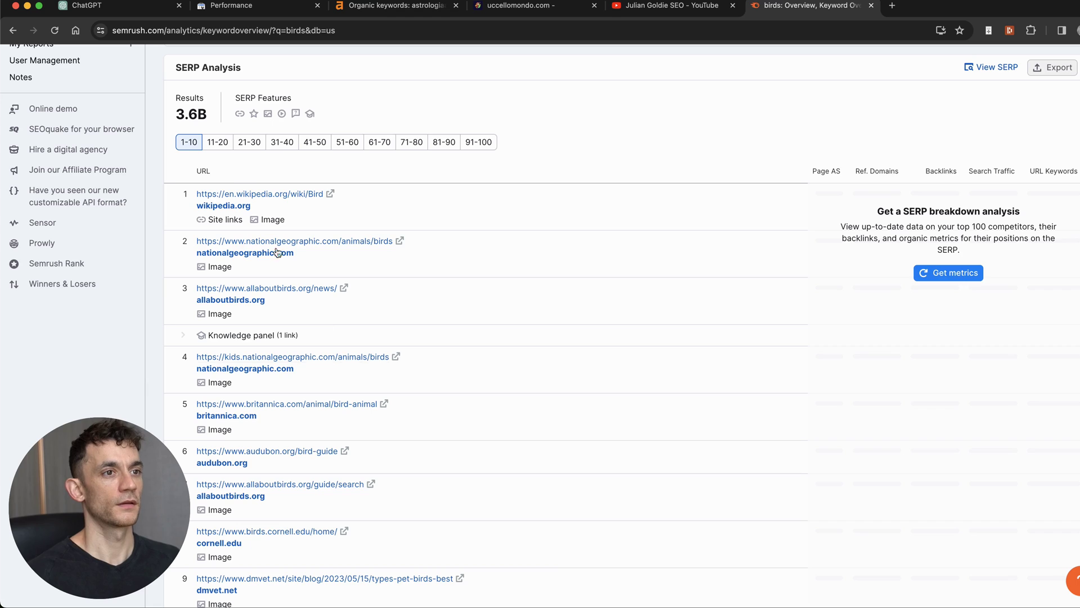
scroll(250, 169, down, 15)
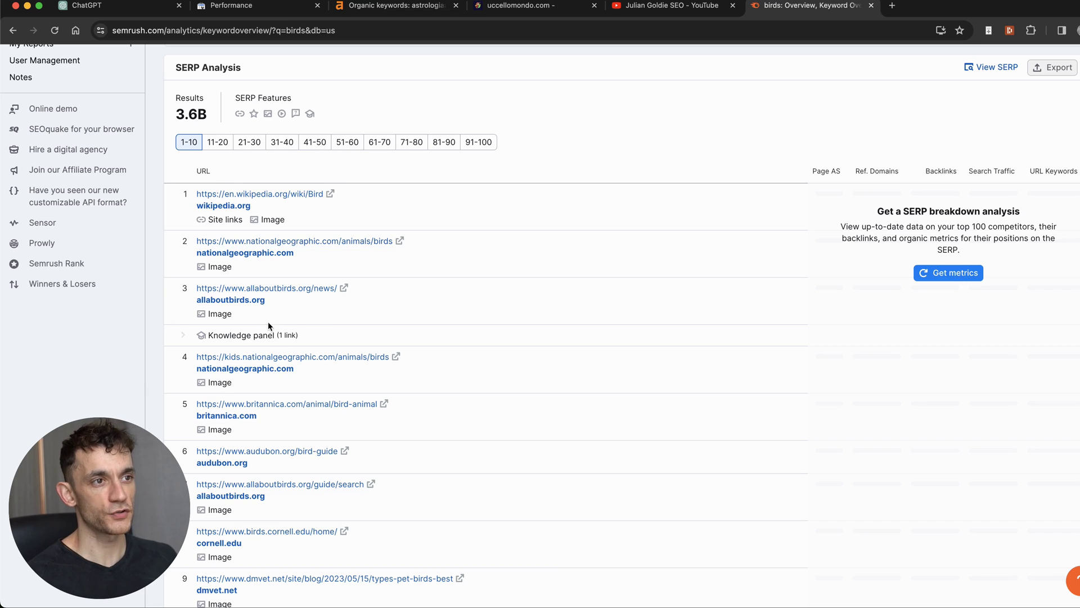
right_click(313, 296)
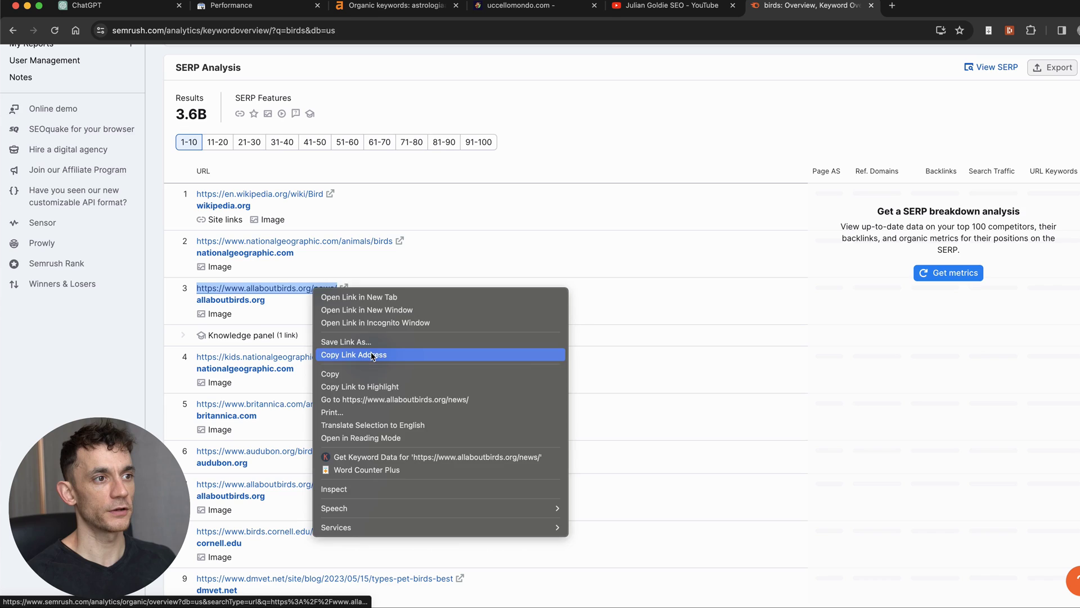
click(337, 355)
Step: Paste the copied link and trim it down to just the allaboutbirds.org domain
scroll(338, 355, up, 10)
click(228, 80)
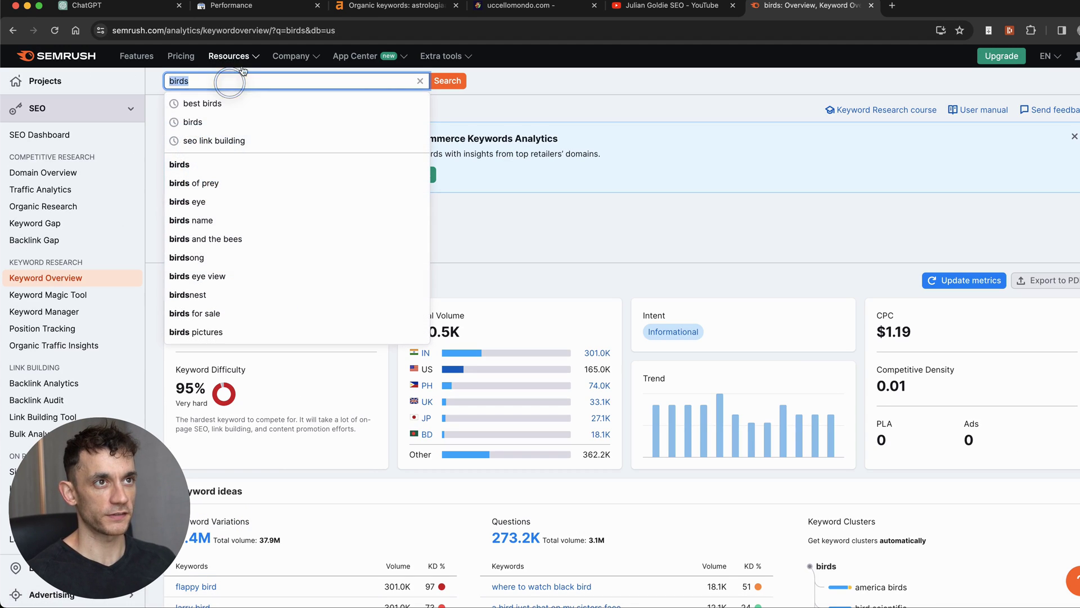
key(super+v)
key(BackSpace)
key(BackSpace)
key(BackSpace)
key(BackSpace)
key(BackSpace)
key(BackSpace)
key(BackSpace)
key(BackSpace)
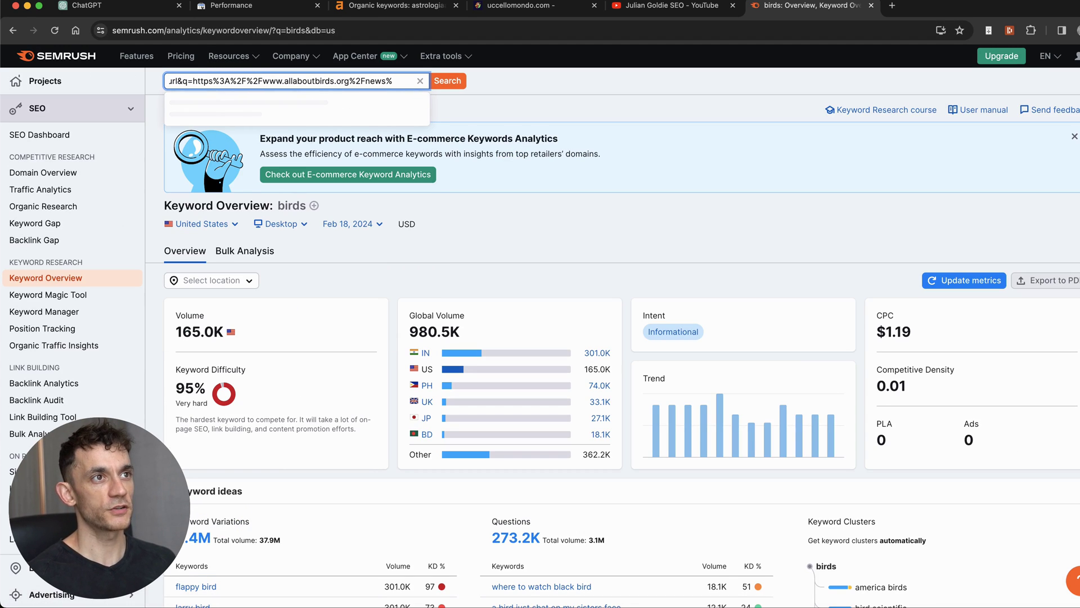
key(super+l)
key(super+v)
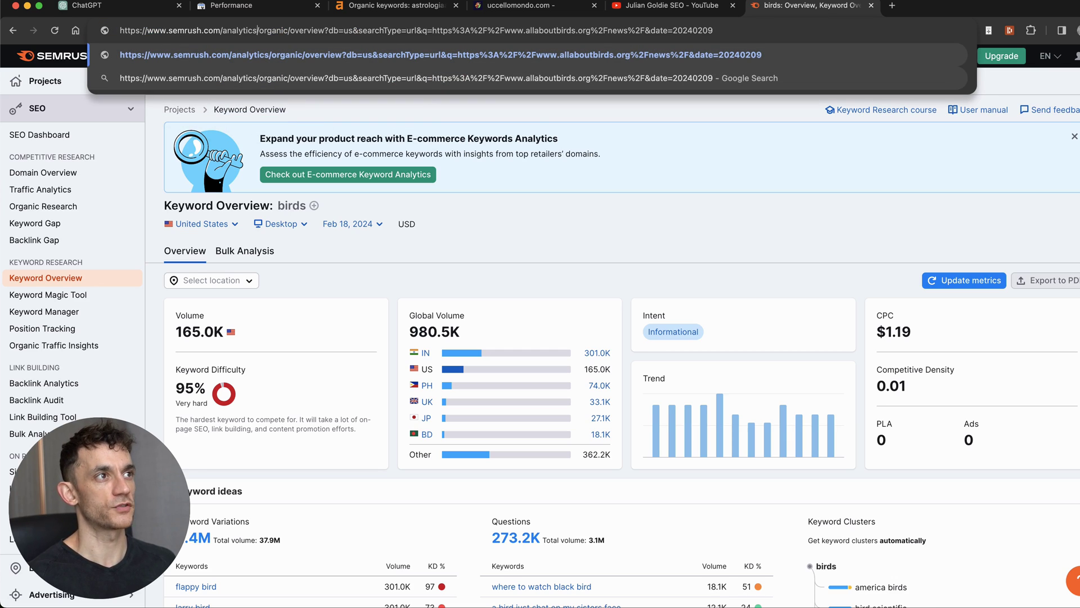
key(shift+alt+Right)
key(shift+alt+Right)
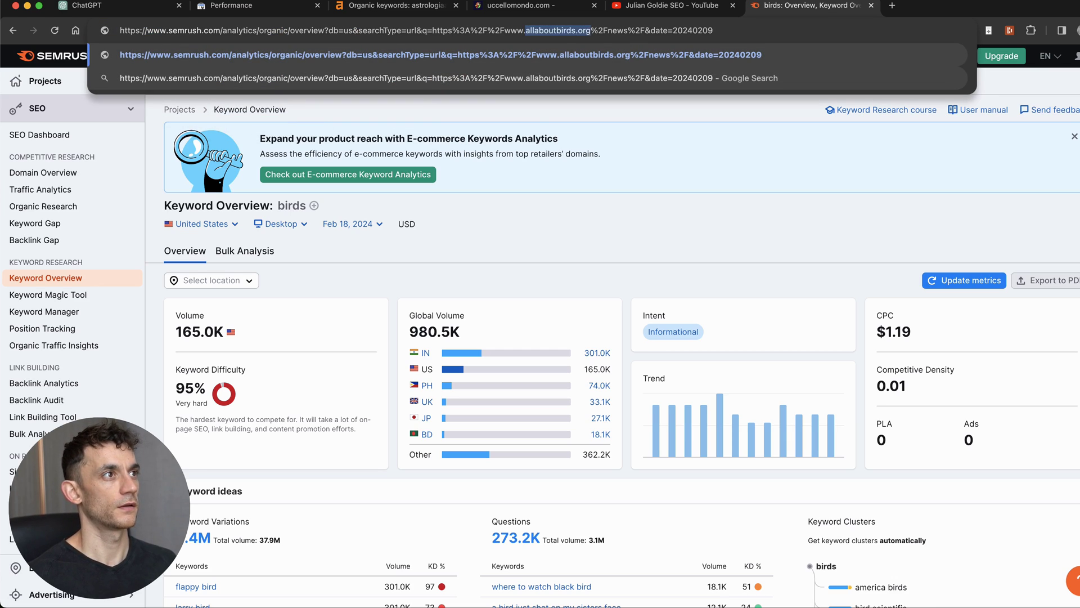
key(BackSpace)
click(374, 270)
Step: Run a Semrush Keyword Overview lookup for allaboutbirds.org
click(244, 80)
key(super+v)
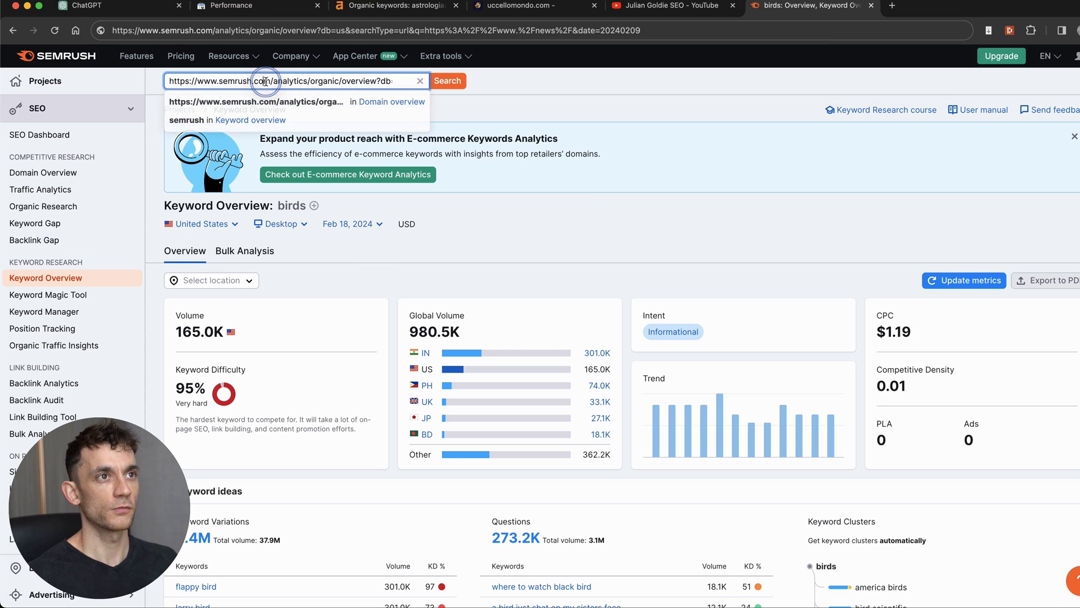
key(super+a)
text(allaboutbirds.org)
click(455, 79)
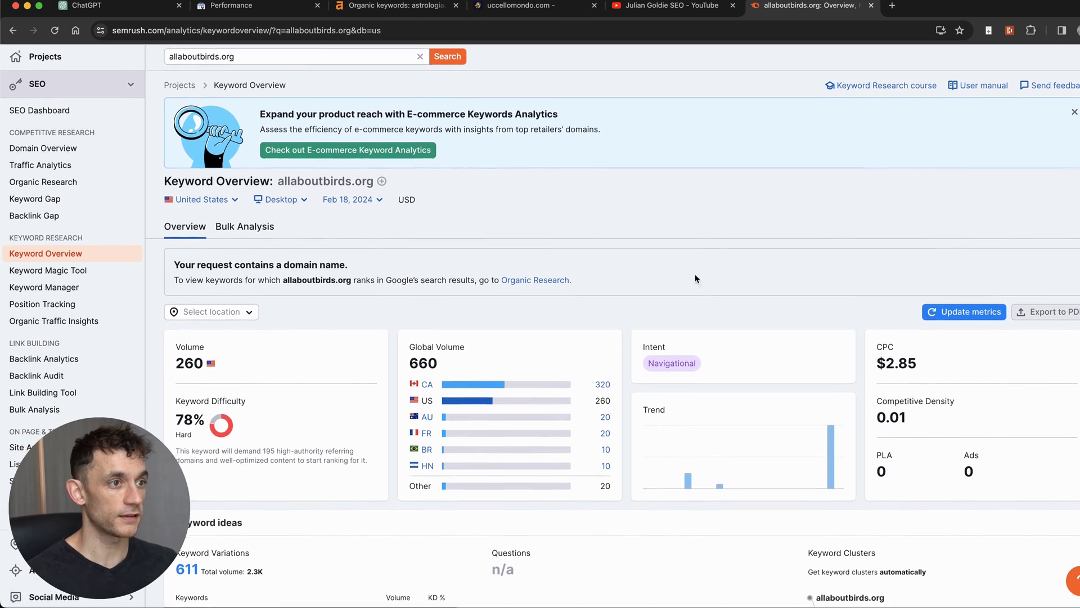
Step: Review the Domain Overview for allaboutbirds.org and select its domain in the search box
click(51, 189)
click(56, 175)
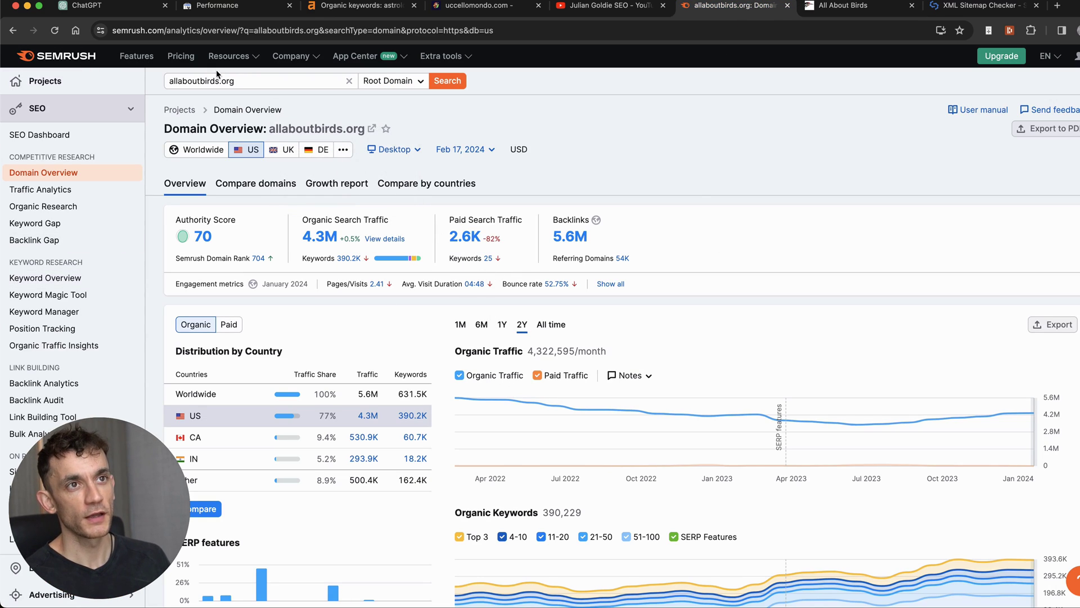
click(236, 79)
triple_click(235, 78)
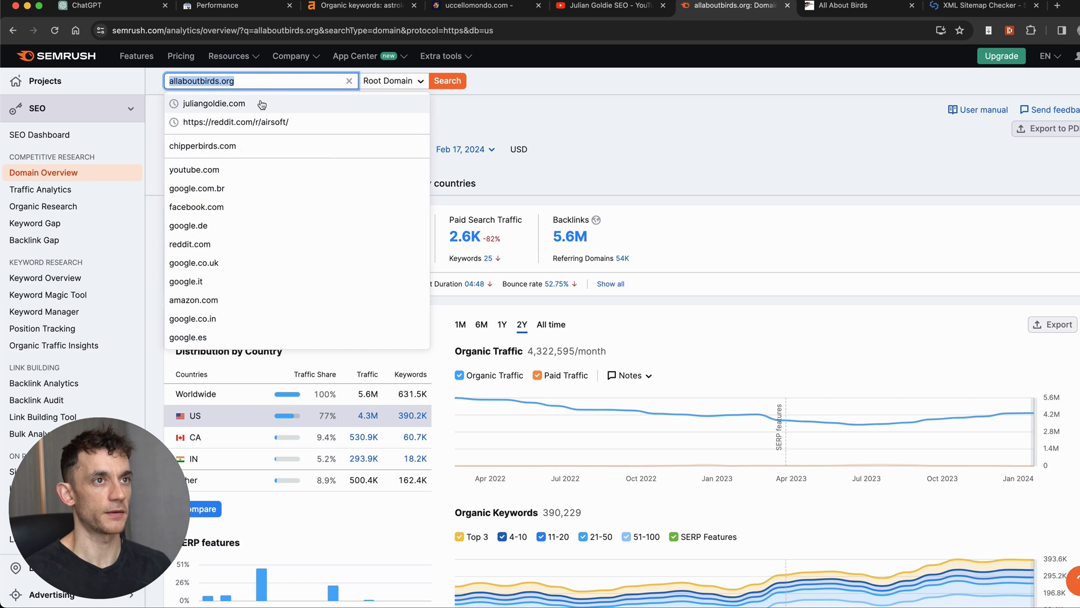
Step: Run the domain overview for audubon.org instead, then close the All About Birds tab
key(BackSpace)
key(Return)
key(super+v)
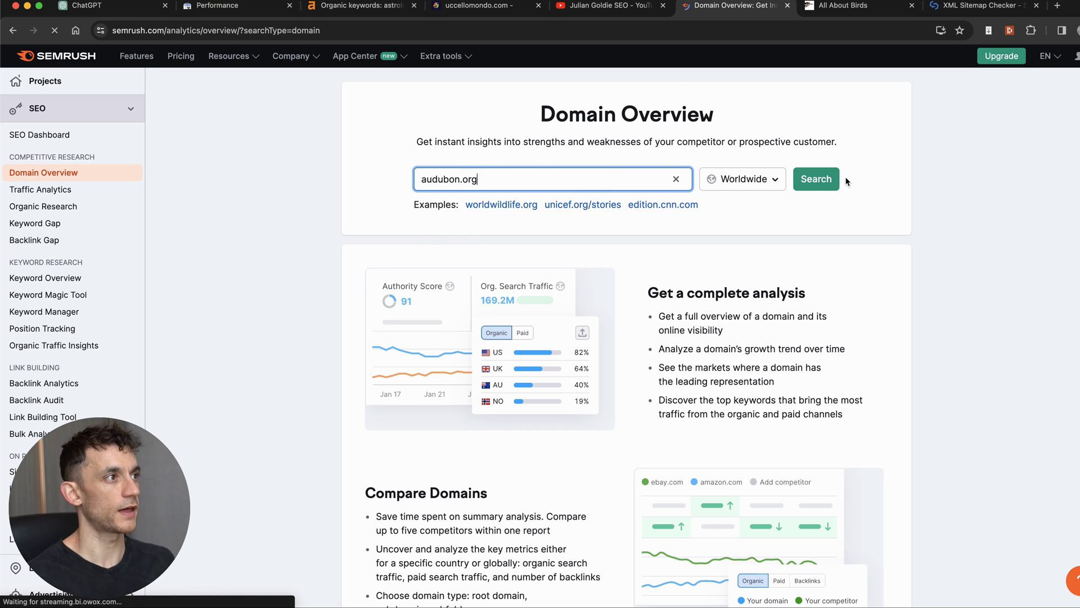
click(837, 178)
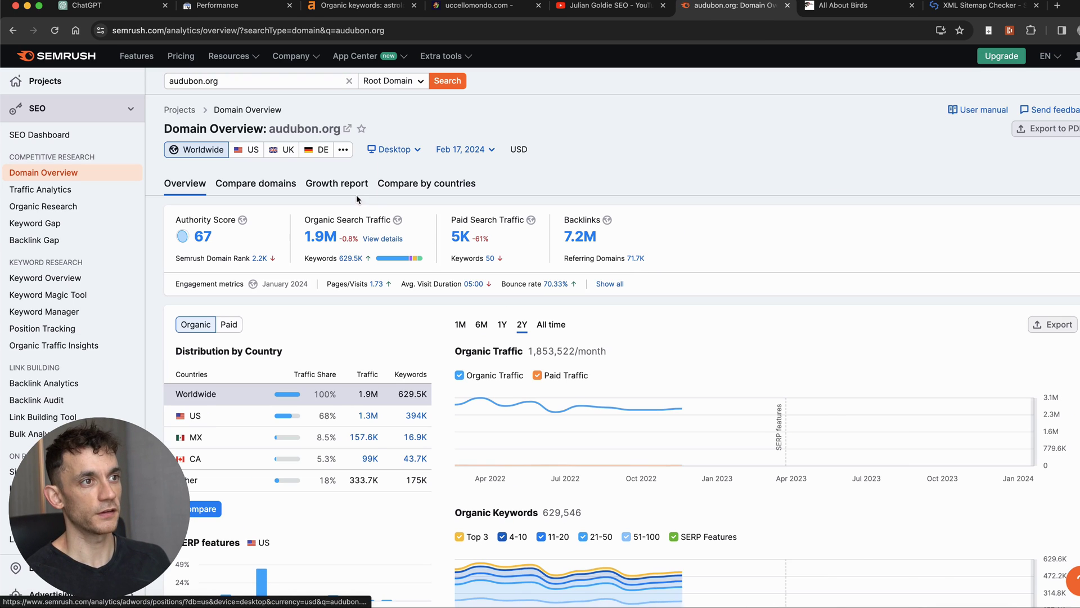
click(859, 7)
Step: Submit audubon.org to SEOmator's XML sitemap checker
key(ctrl+w)
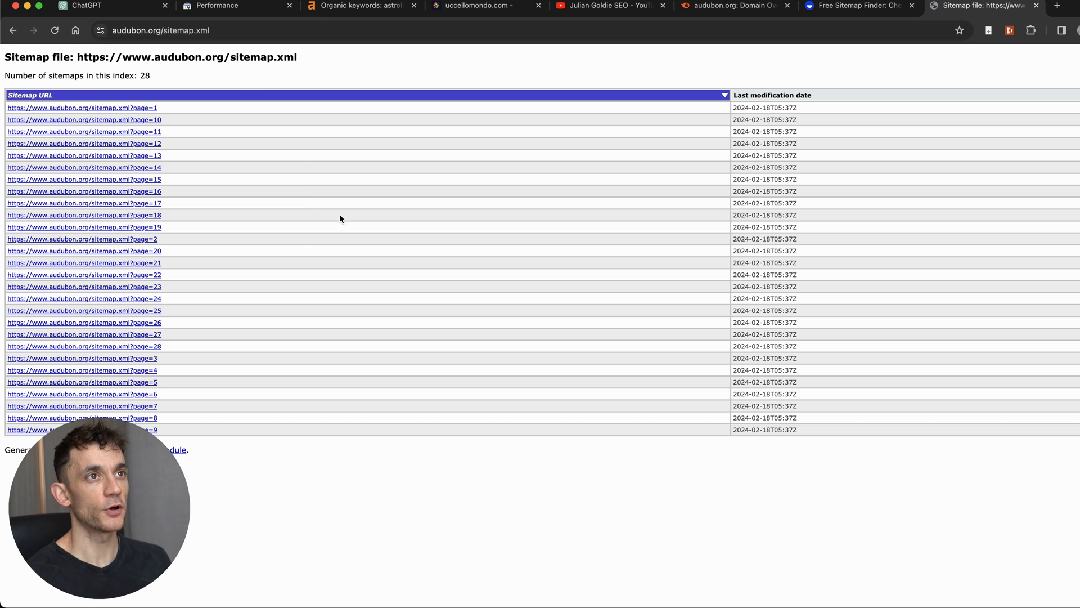
click(196, 24)
drag(211, 30, 258, 30)
key(super+w)
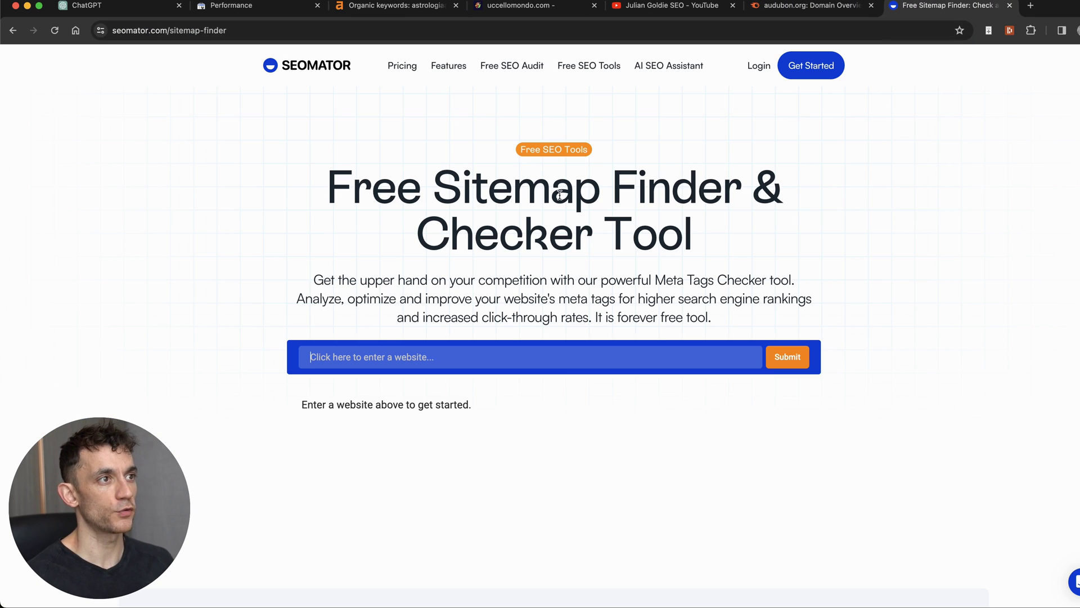
key(super+v)
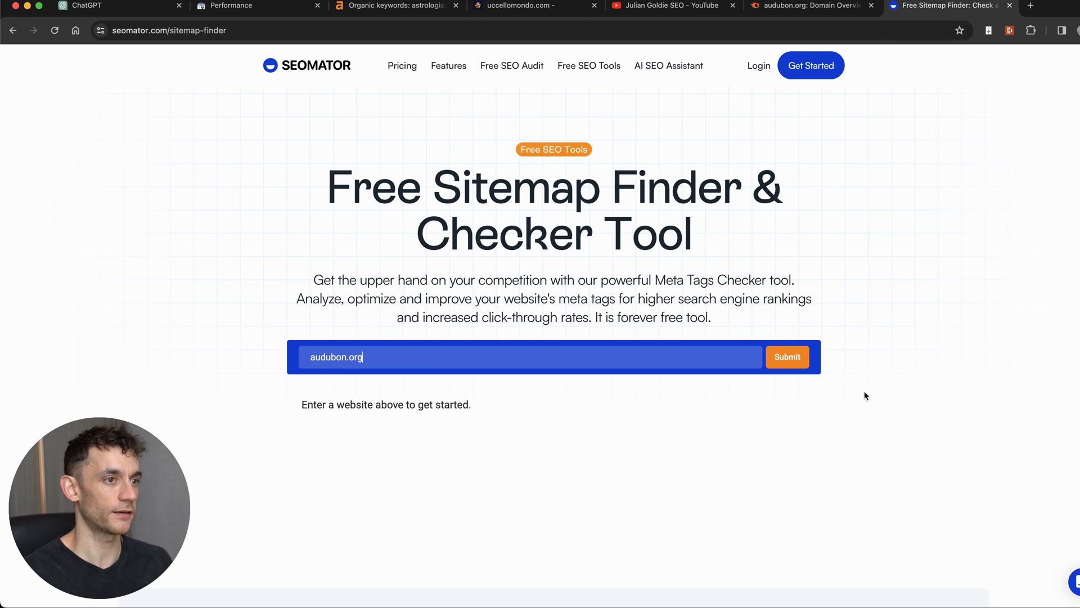
click(773, 353)
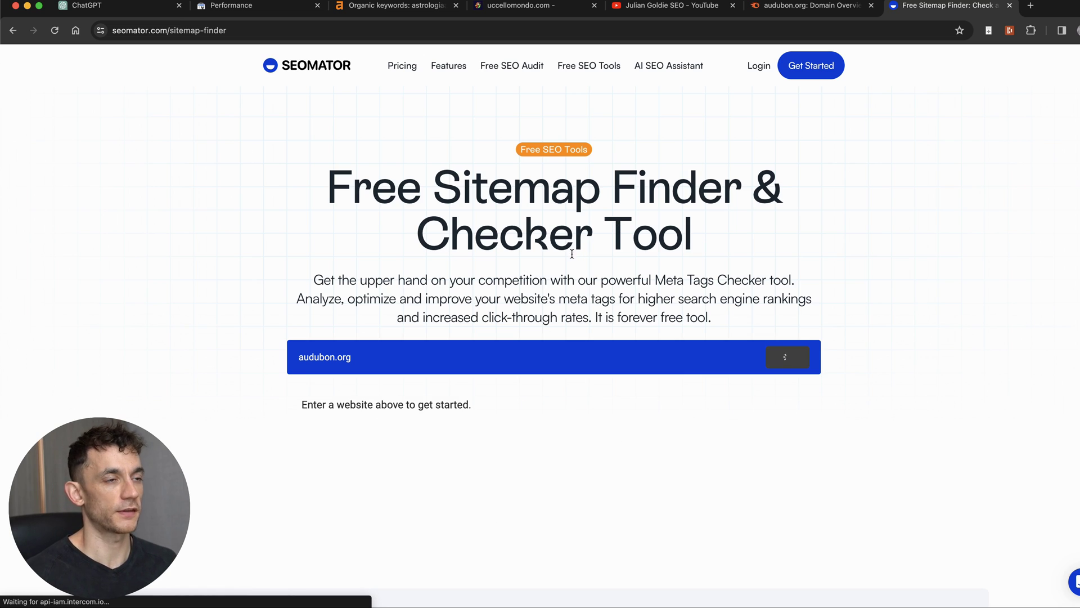
Step: Copy the found audubon.org sitemap.xml URL and load it in the browser
click(506, 512)
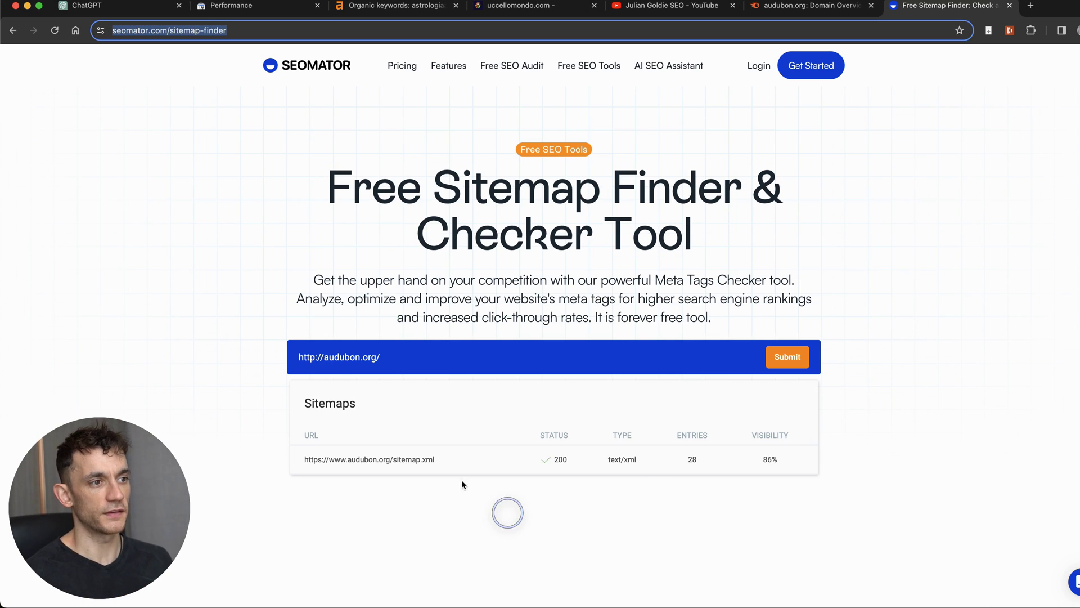
triple_click(397, 459)
key(super+c)
key(super+l)
key(super+v)
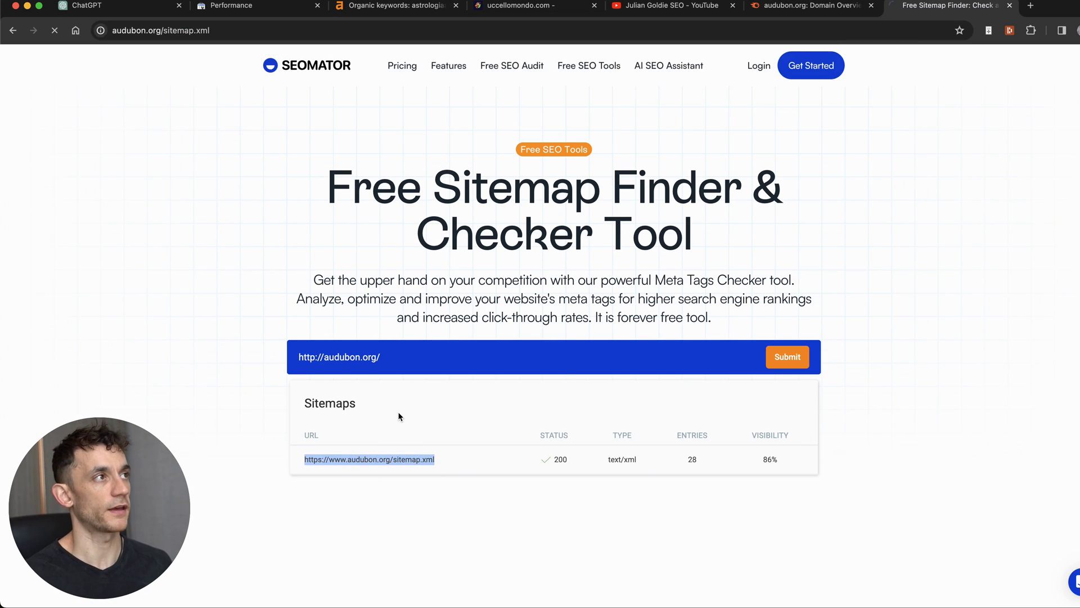
key(Return)
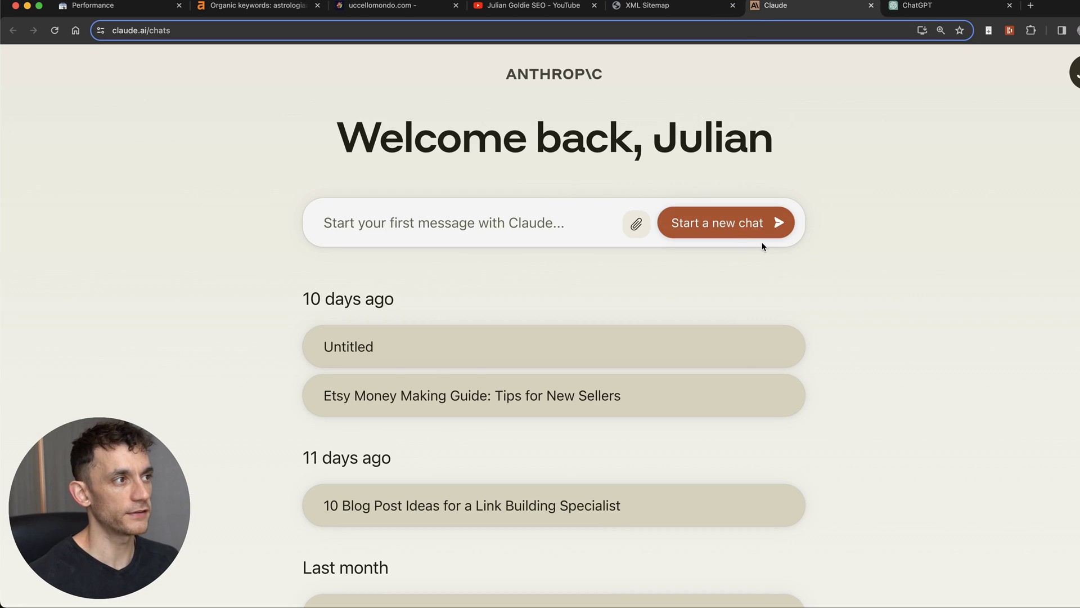
Step: Start a new Claude chat and copy the URL list from the uccellomondo post-sitemap
click(763, 235)
click(251, 562)
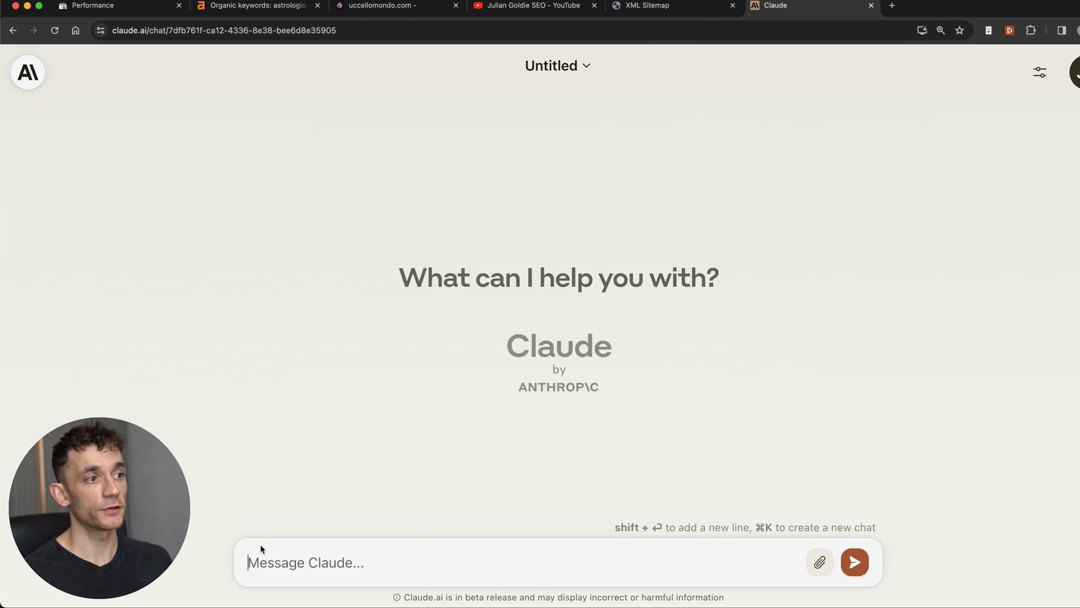
key(ctrl+shift+Tab)
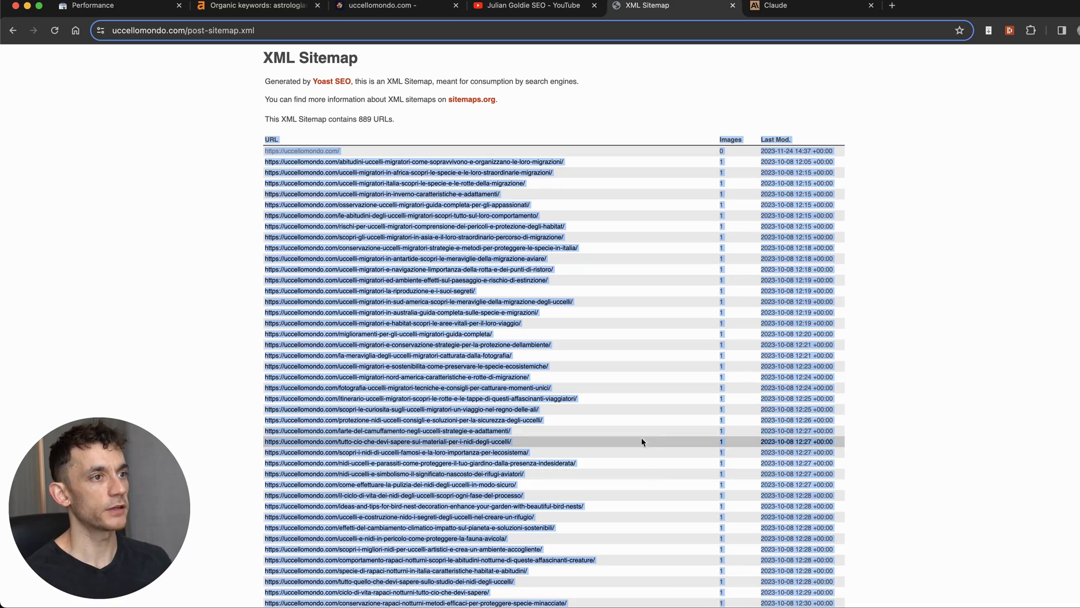
drag(252, 151, 563, 195)
scroll(562, 338, down, 20)
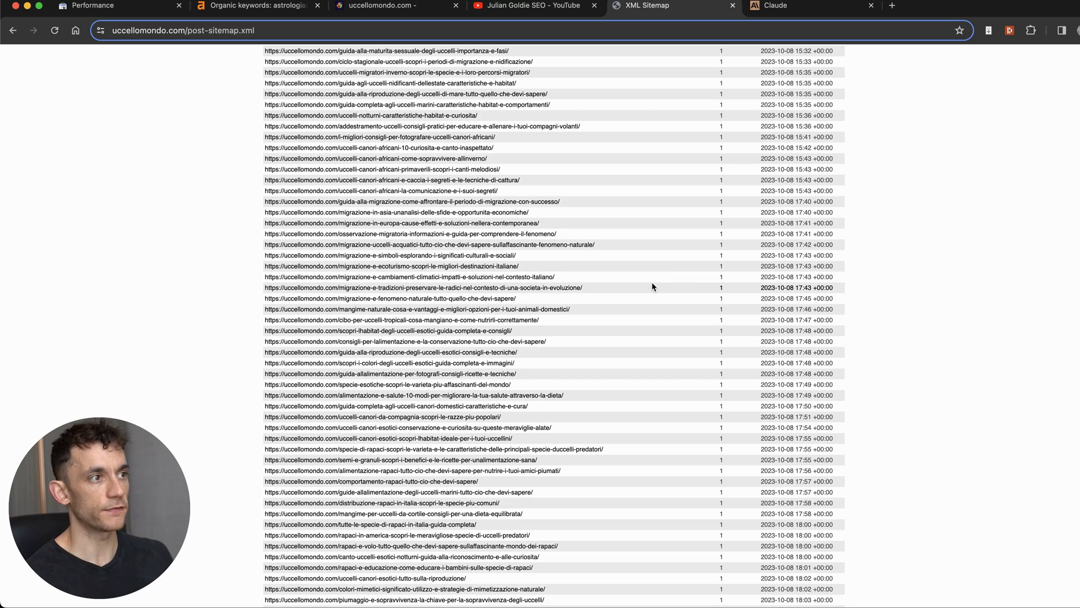
shift+click(651, 282)
key(super+c)
Step: Paste the 361-line URL list and the semantic topical map prompt into Claude's message box
key(ctrl+Tab)
key(super+v)
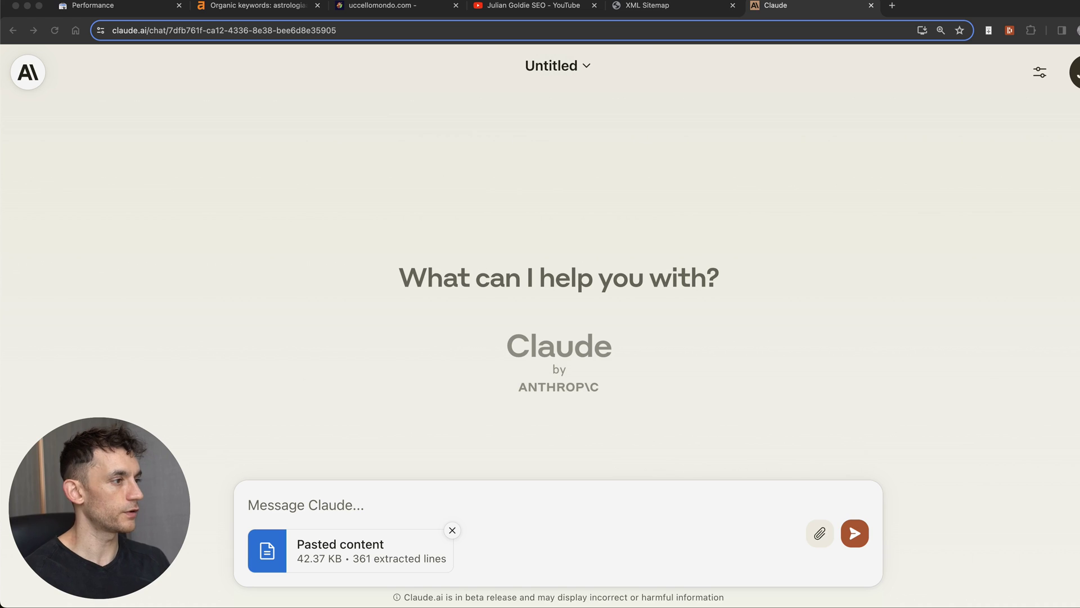
click(403, 493)
key(super+v)
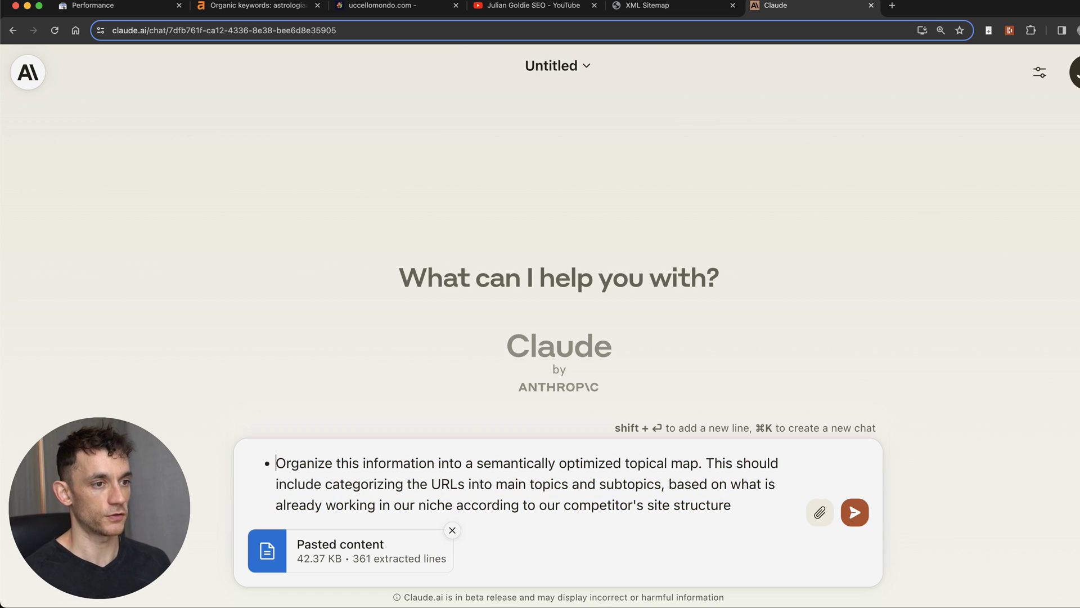
Step: Send the URLs and prompt, then review Claude's Main Topics and subtopics reply
key(Return)
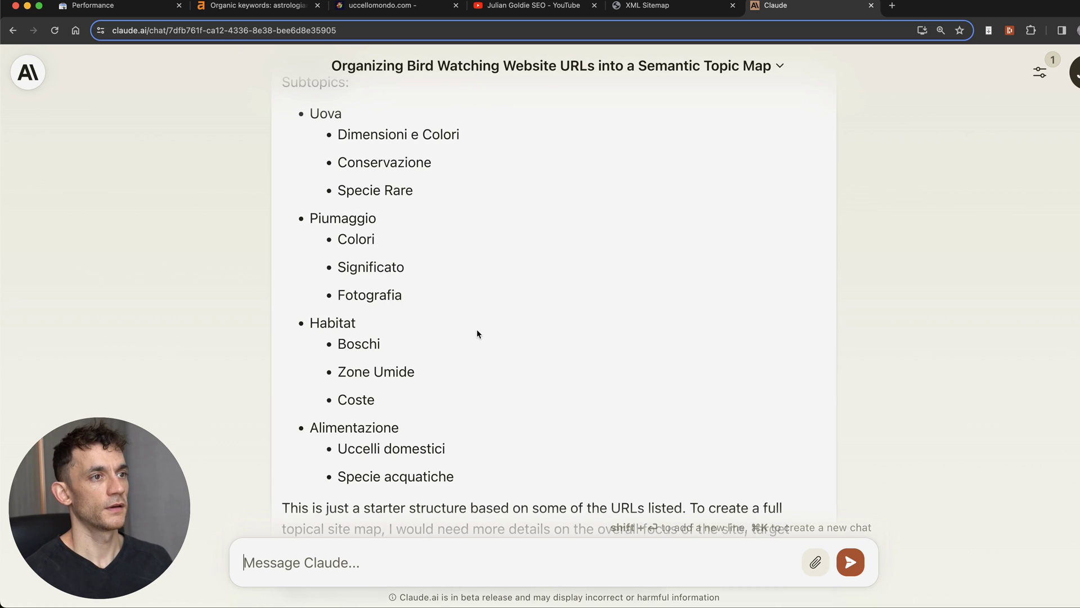
scroll(477, 334, up, 10)
drag(283, 331, 361, 331)
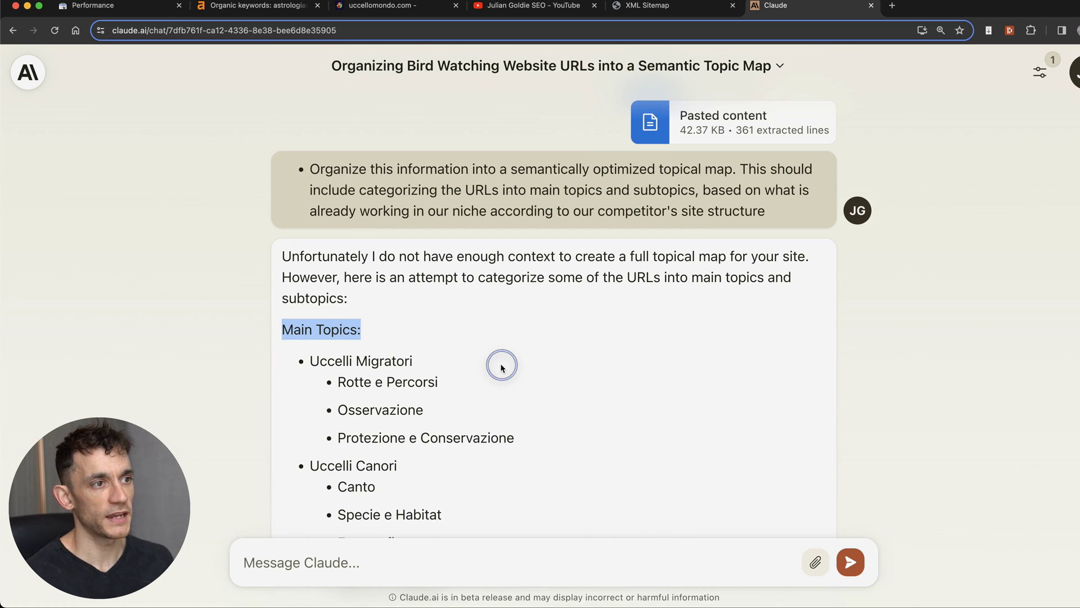
click(501, 368)
drag(342, 387, 571, 444)
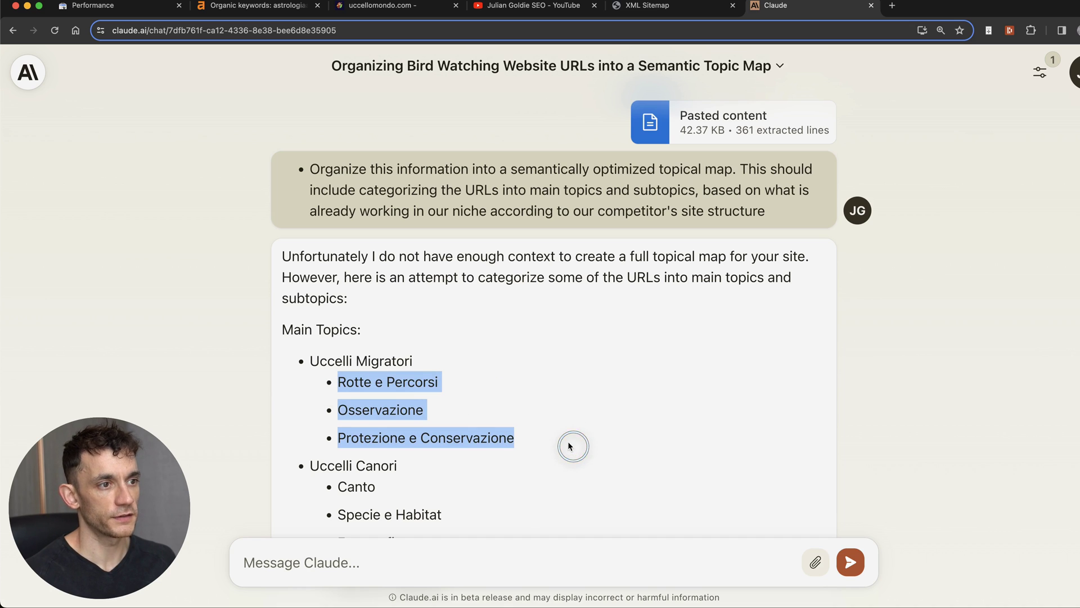
scroll(564, 441, down, 3)
scroll(430, 295, up, 3)
click(417, 309)
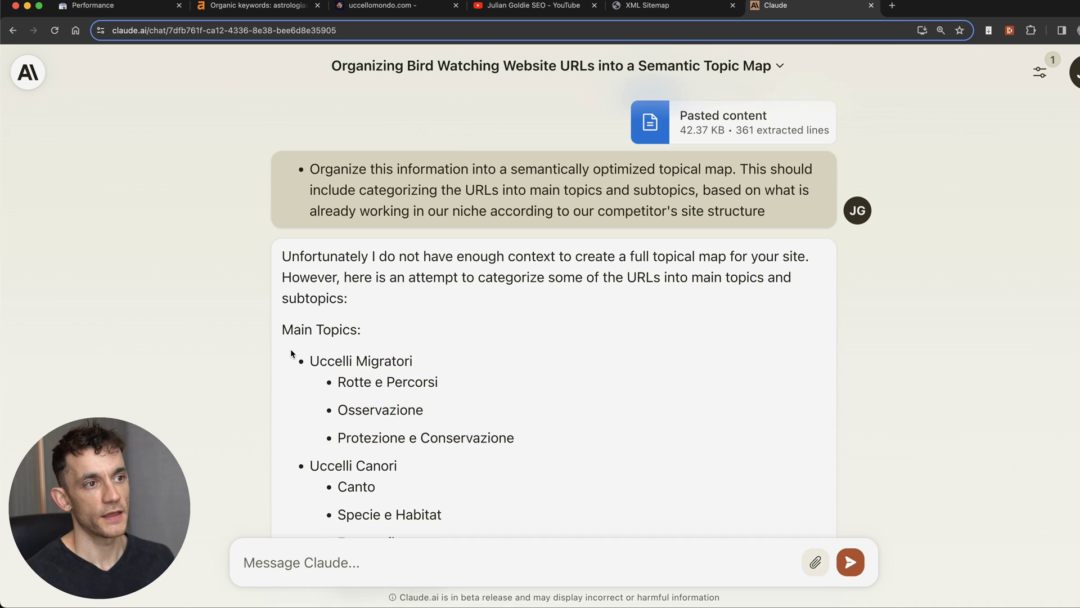
click(662, 6)
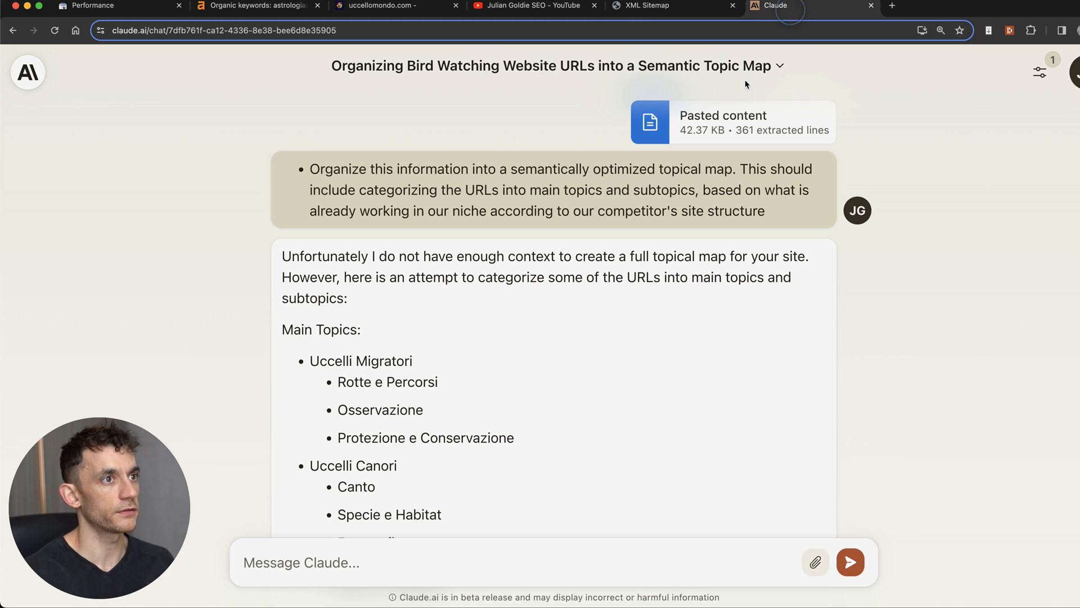
click(794, 5)
scroll(444, 360, down, 3)
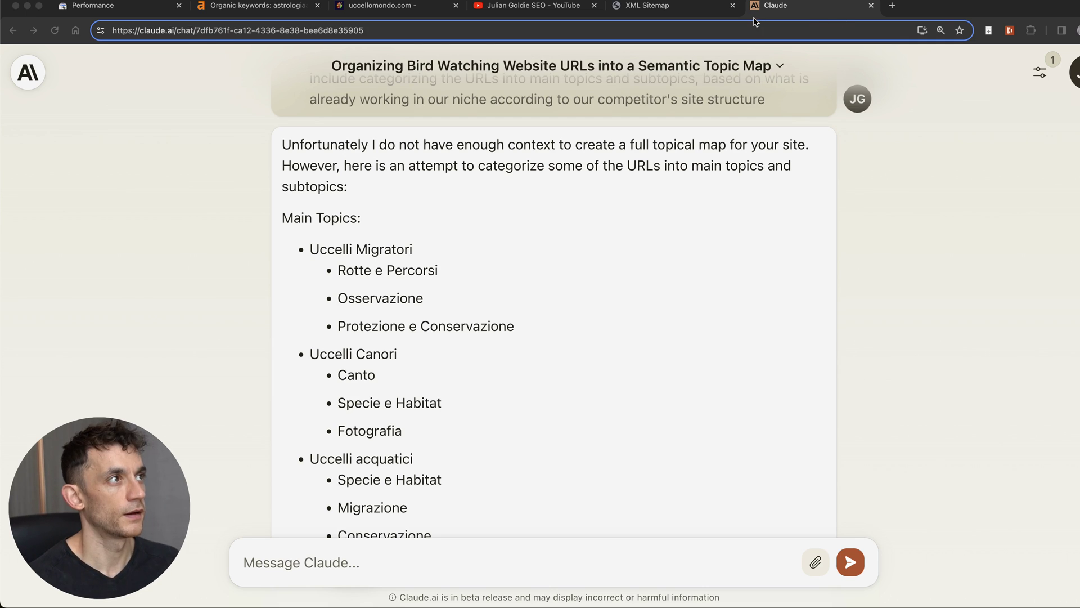
Step: Close the Claude and sitemap tabs and load chat.openai.com
key(super+w)
key(super+w)
key(super+l)
text(ch)
key(Return)
click(472, 8)
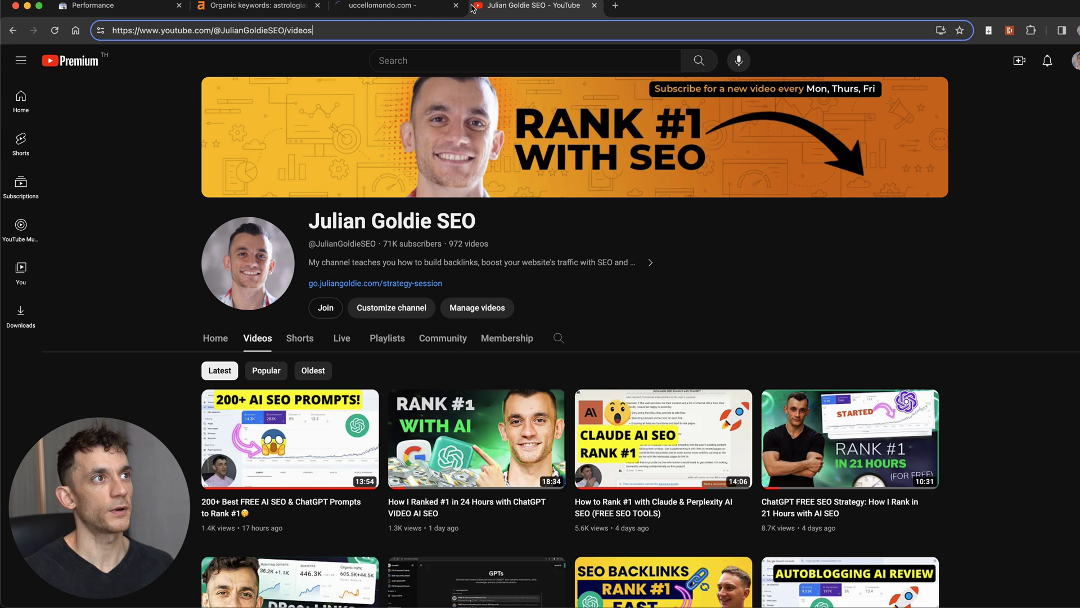
Step: Switch ChatGPT to the Plugins model with the AI Diagrams plugin enabled
key(super+w)
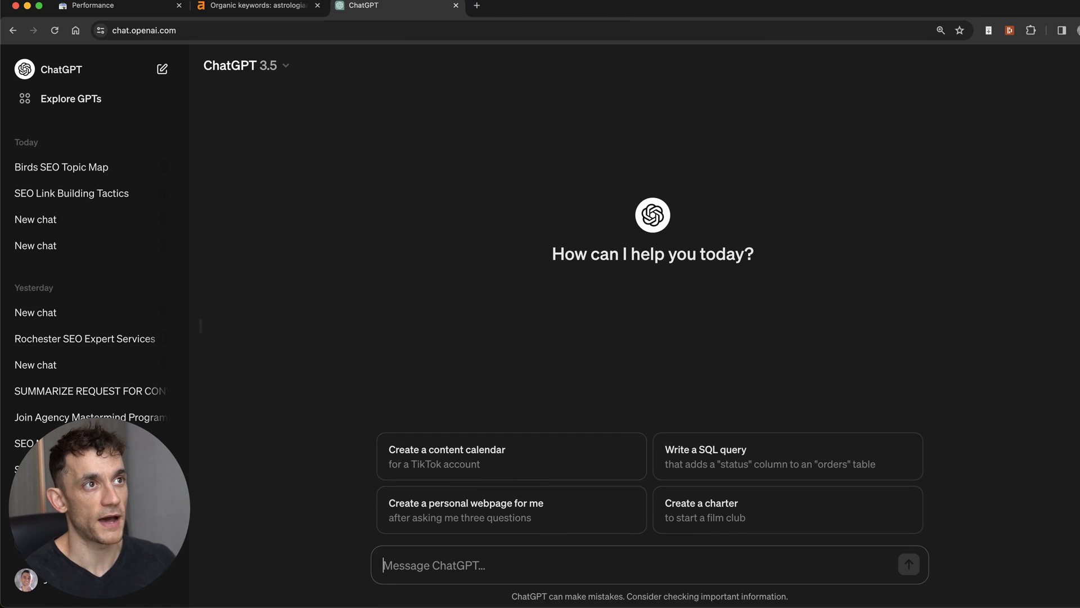
click(242, 65)
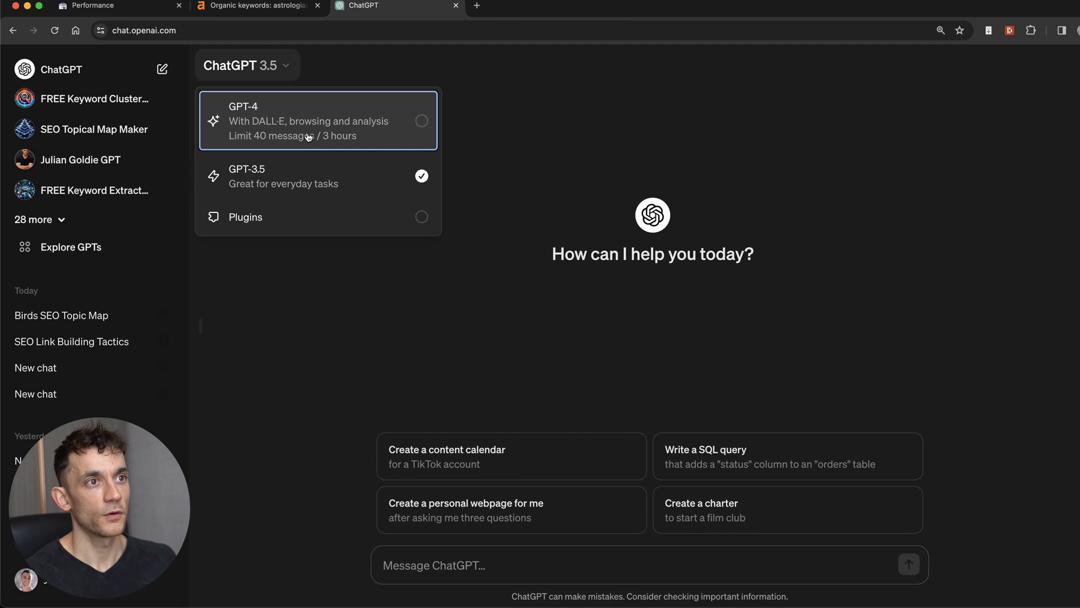
click(269, 65)
click(269, 66)
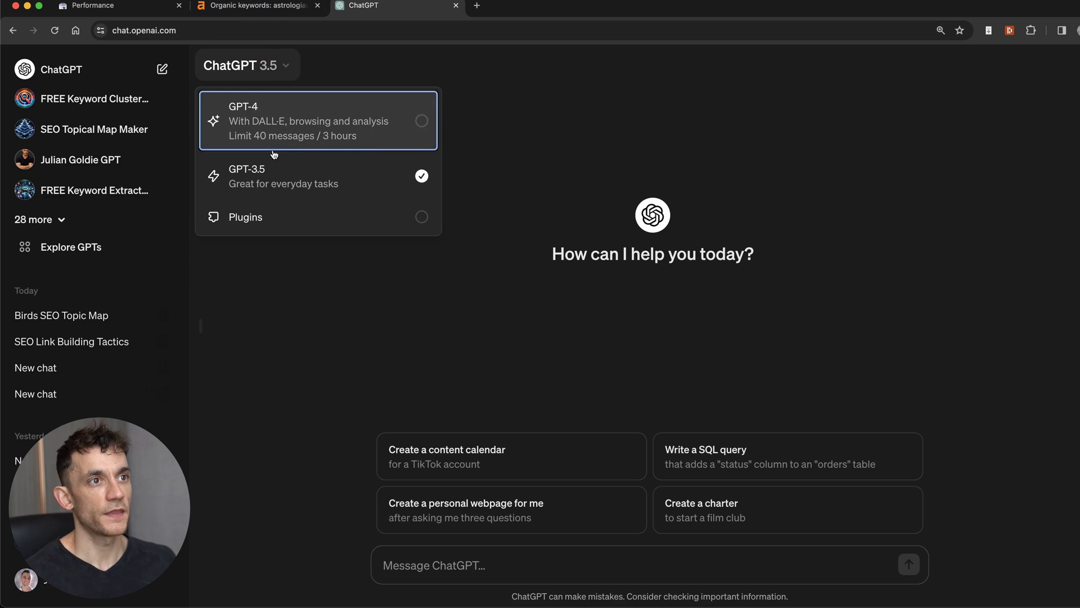
click(265, 228)
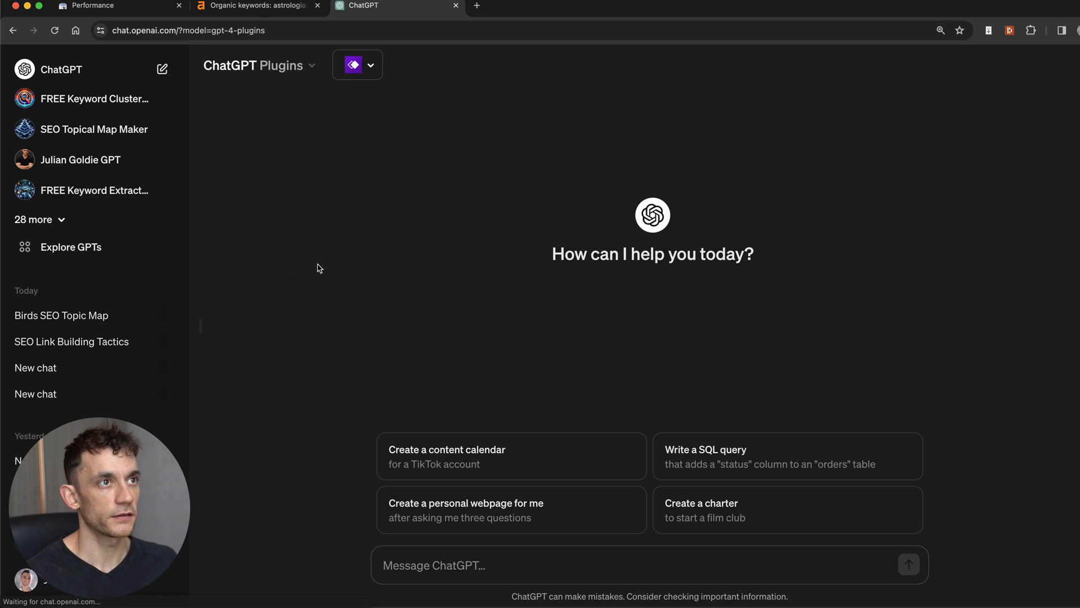
click(369, 72)
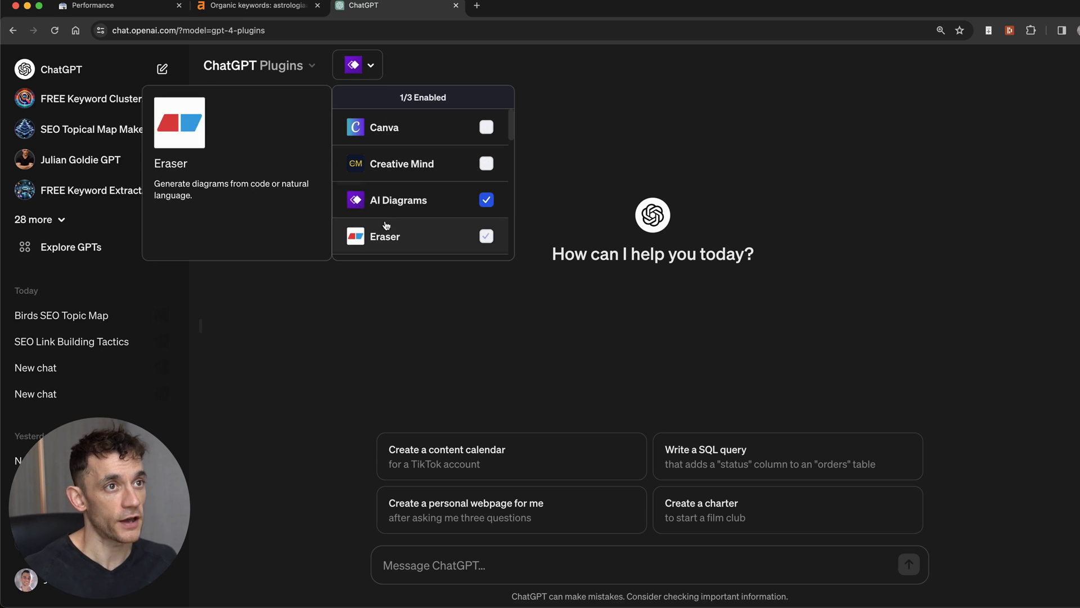
click(457, 363)
Step: Paste the diagram prompt, replace INSERTNICHE with 'bird', and send it
key(super+v)
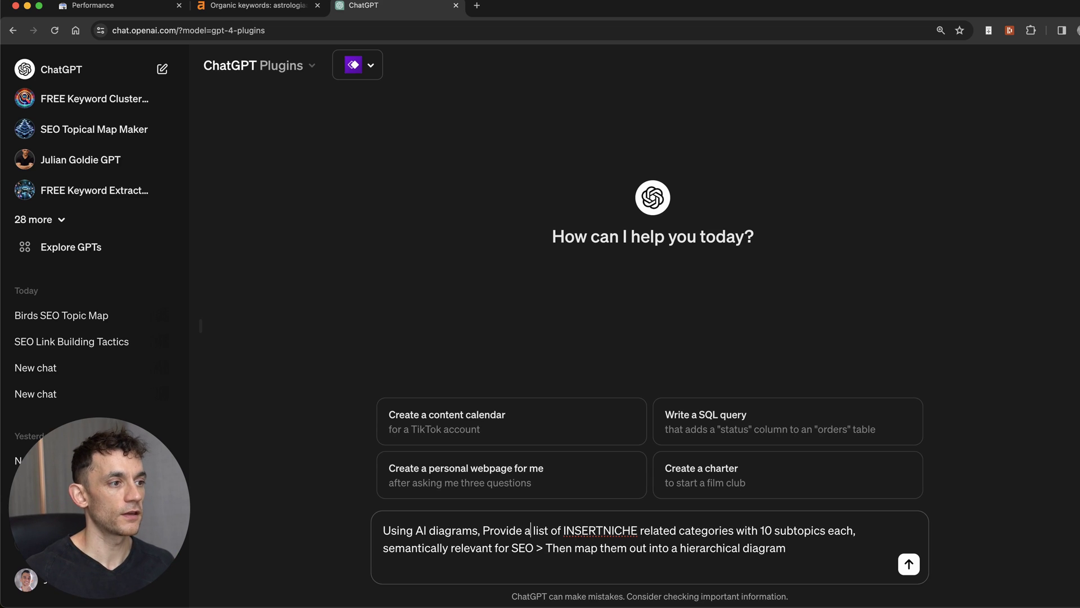
double_click(565, 530)
text(bird)
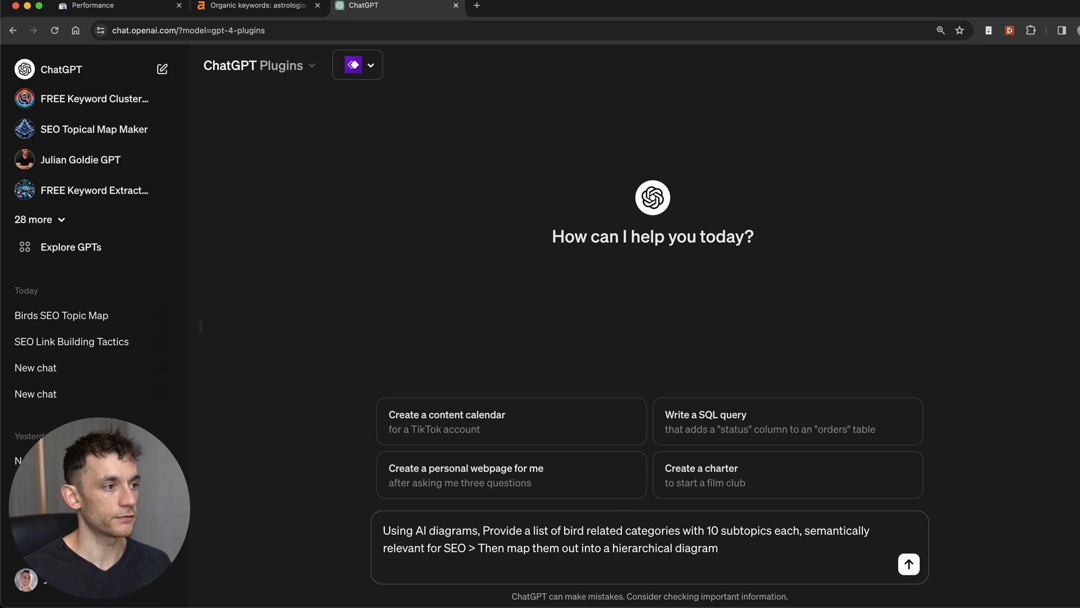
key(super+a)
key(Right)
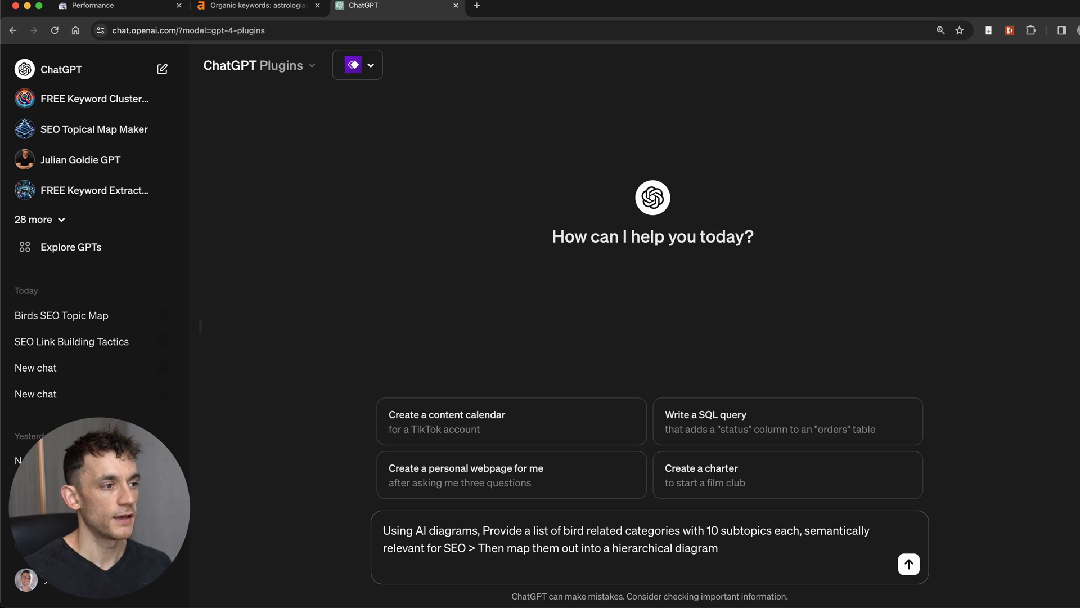
text(.)
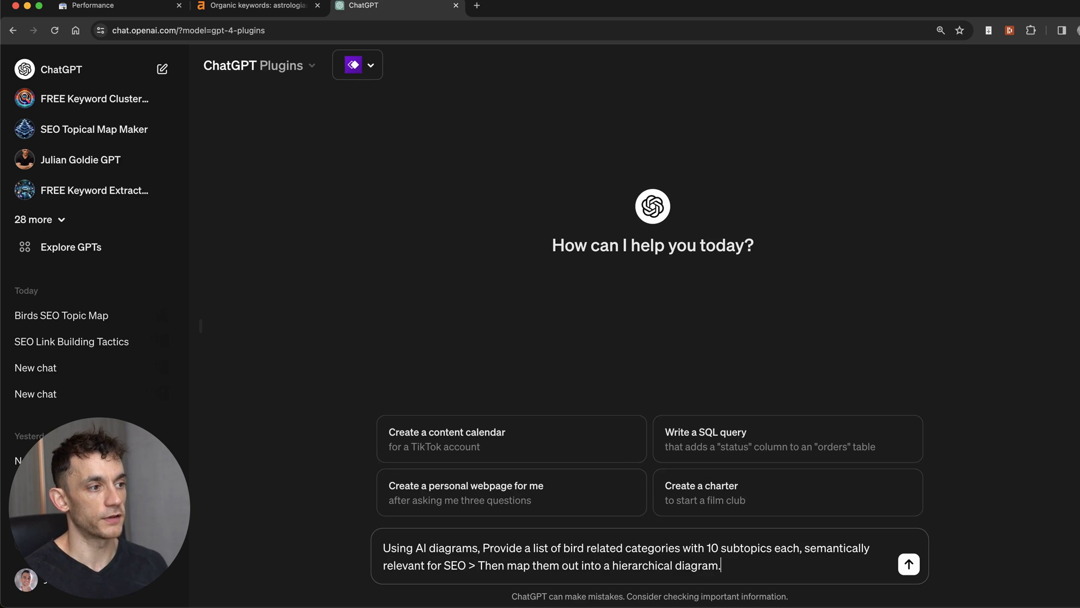
key(Return)
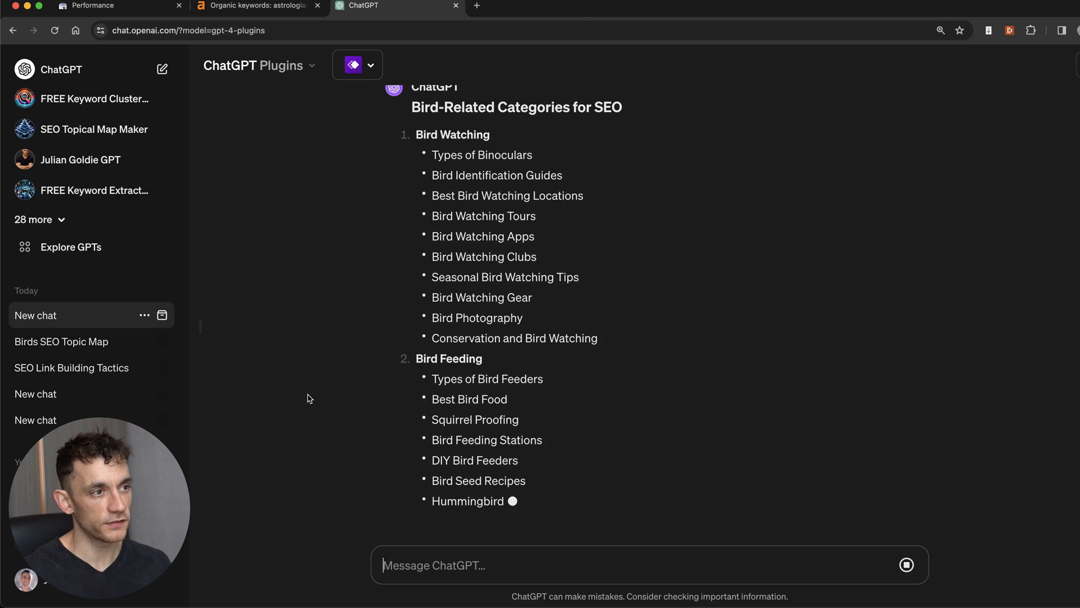
Step: Highlight the Bird Watching and Bird Health and Care subtopics in the streaming reply
scroll(443, 170, up, 2)
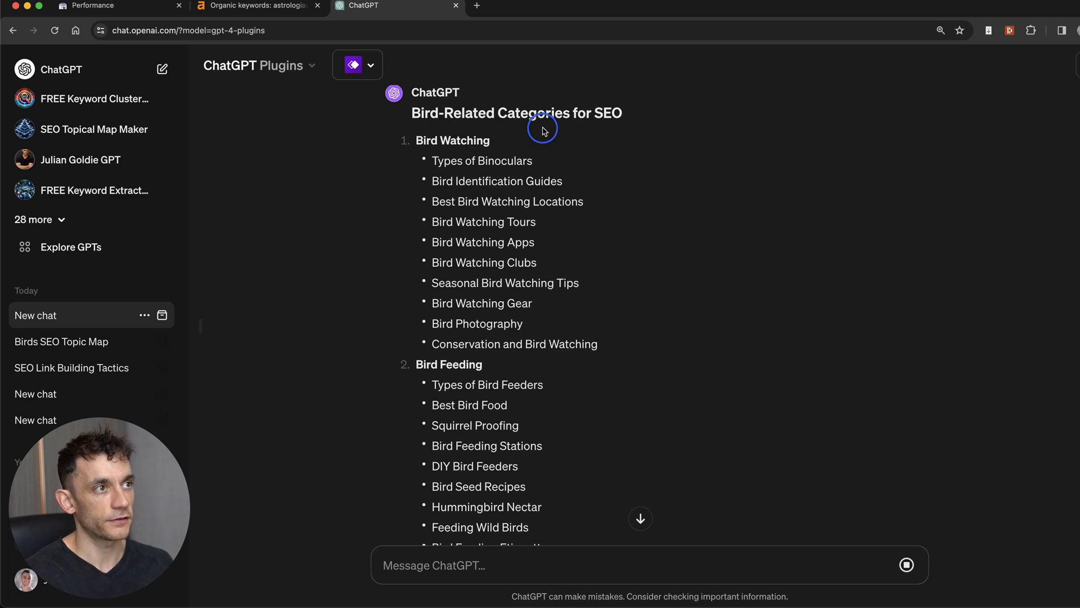
drag(488, 160, 495, 160)
drag(429, 160, 622, 371)
scroll(619, 358, down, 7)
scroll(619, 358, down, 2)
scroll(593, 319, up, 2)
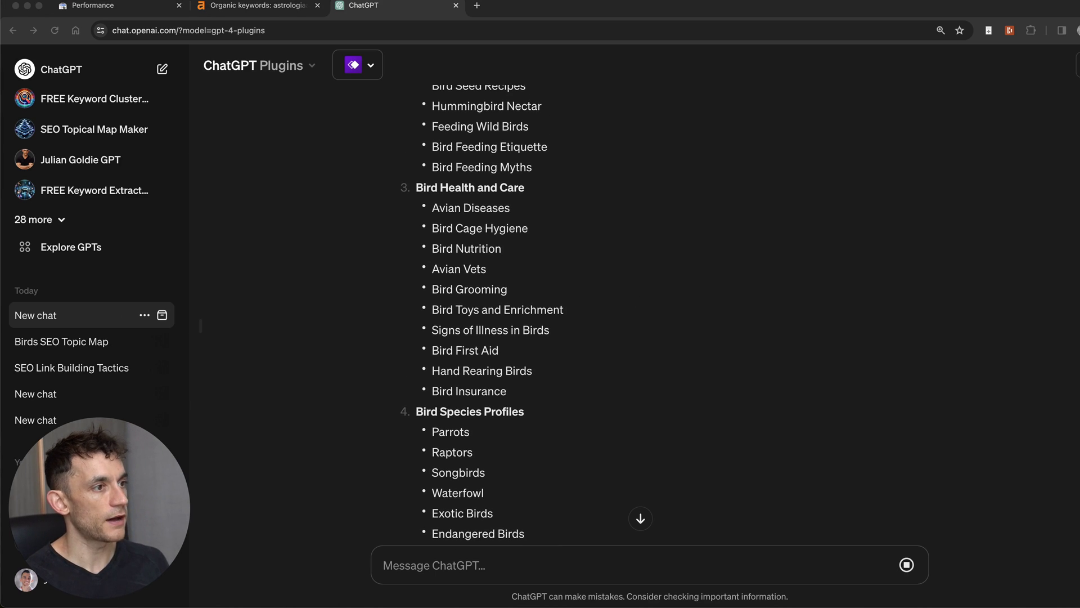
click(513, 225)
drag(430, 208, 557, 378)
click(557, 379)
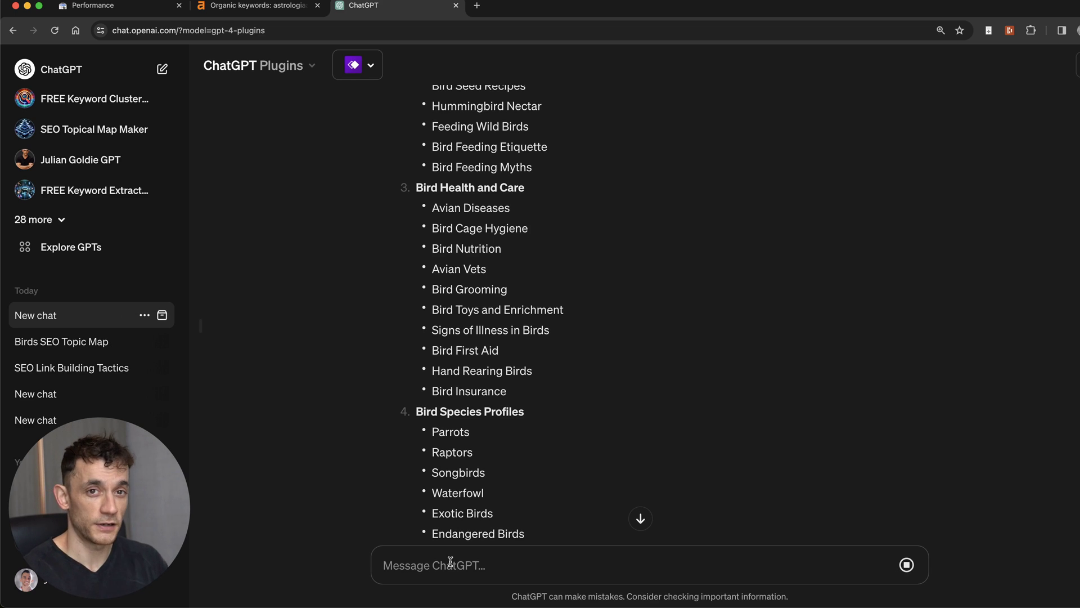
Step: Review the prompt and the ten bird categories down to DIY Bird Projects while the diagram generates
scroll(591, 381, up, 10)
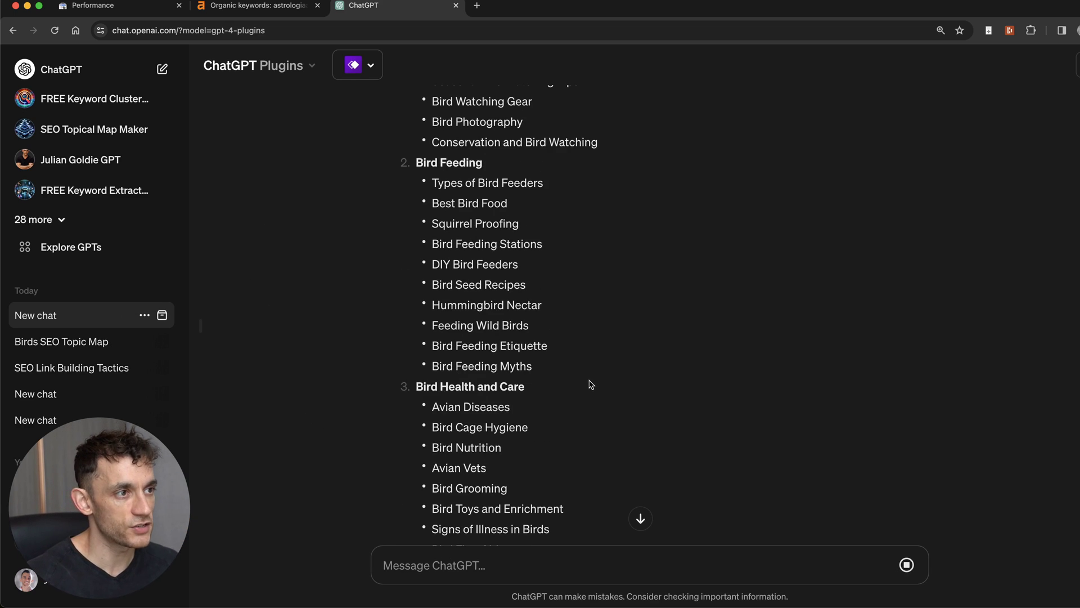
scroll(596, 360, down, 20)
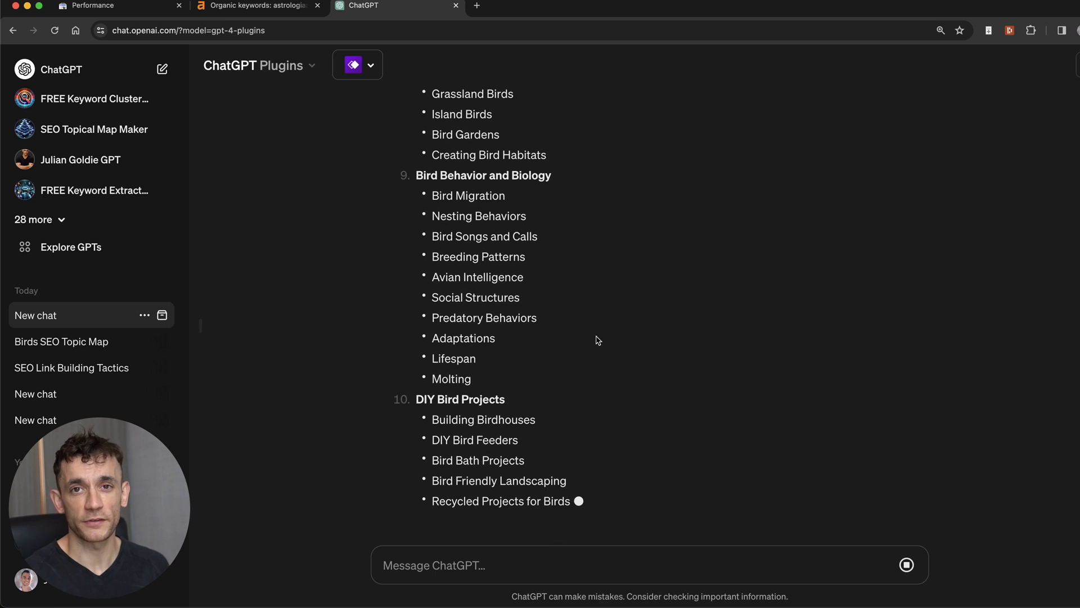
scroll(591, 139, up, 15)
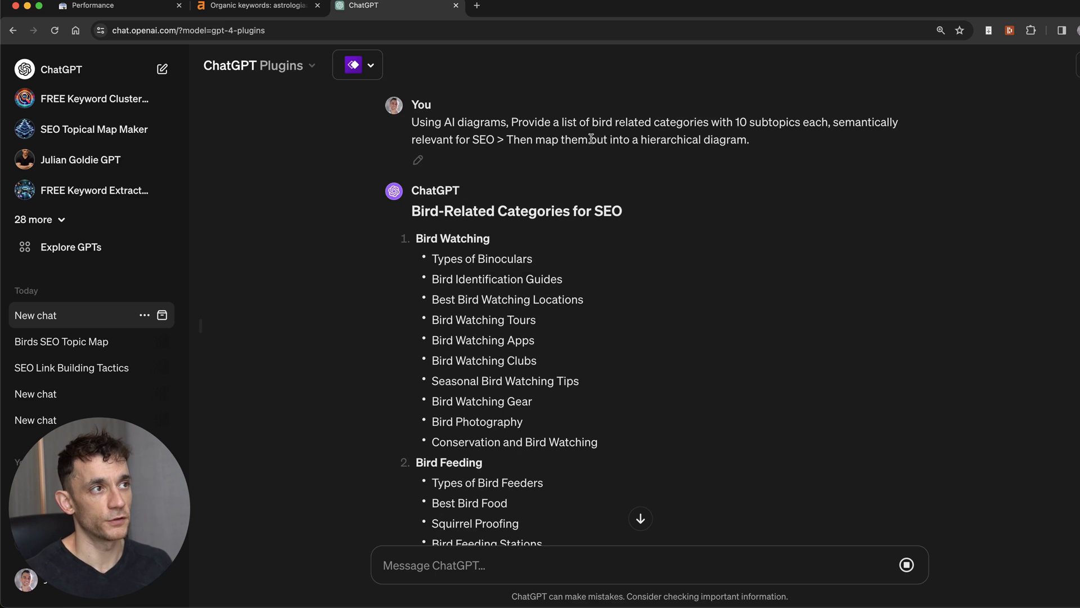
triple_click(440, 138)
click(577, 227)
scroll(577, 227, down, 20)
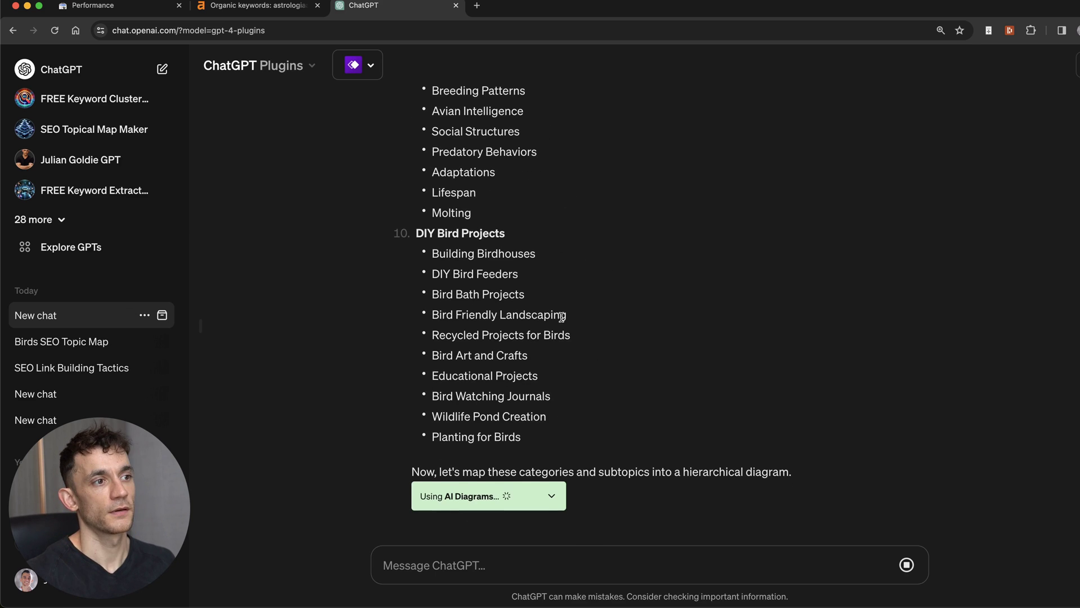
scroll(535, 222, up, 3)
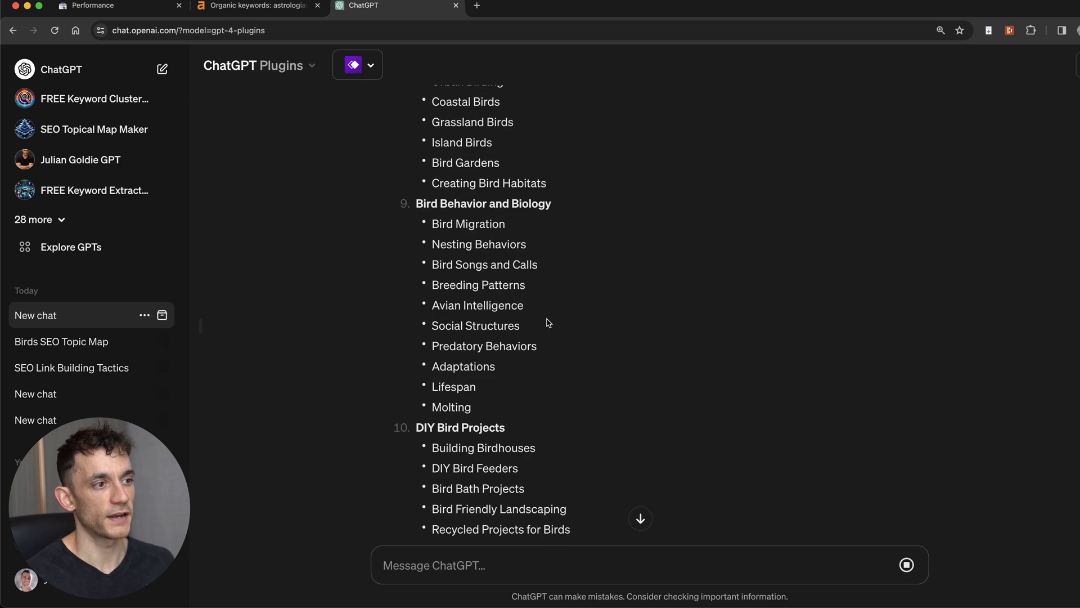
scroll(545, 315, down, 4)
scroll(471, 229, up, 10)
scroll(472, 231, up, 10)
scroll(472, 231, down, 4)
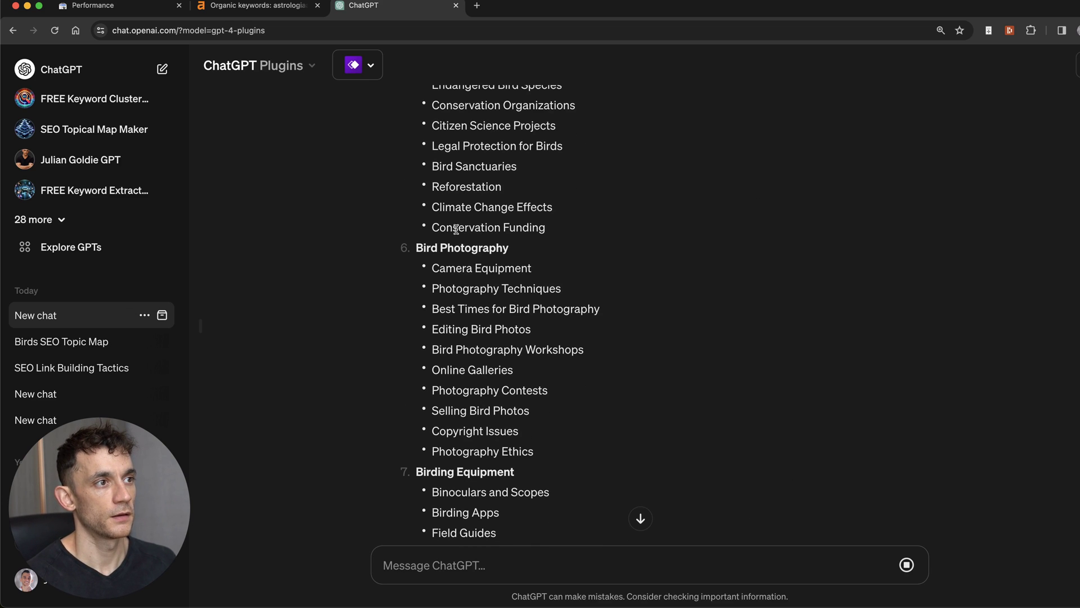
drag(423, 248, 627, 346)
scroll(617, 340, down, 15)
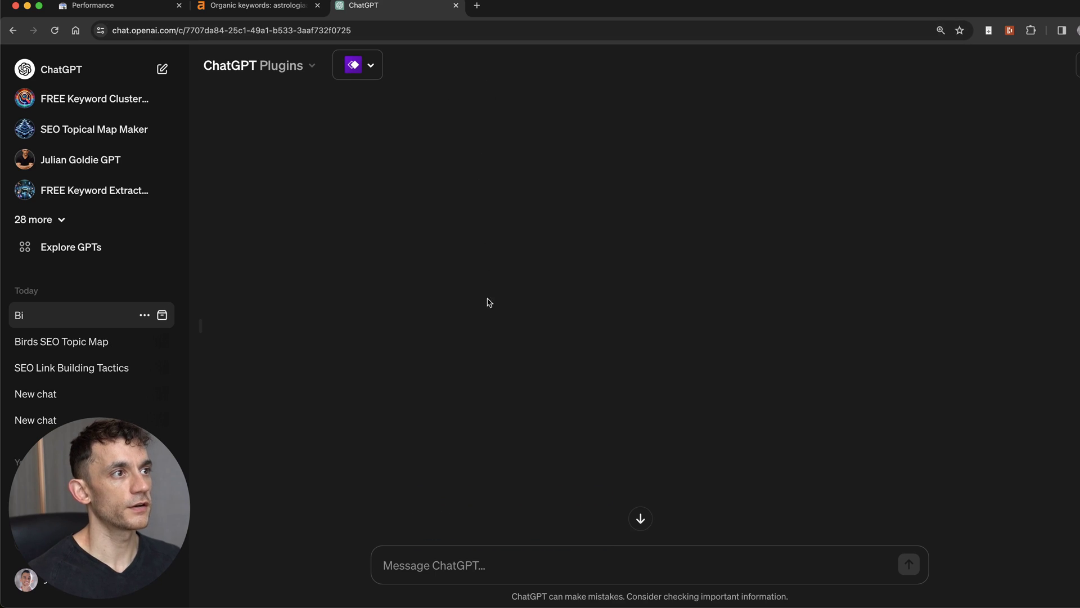
Step: Highlight the bird species subtopics from Parrots to Urban Birds
scroll(502, 249, up, 10)
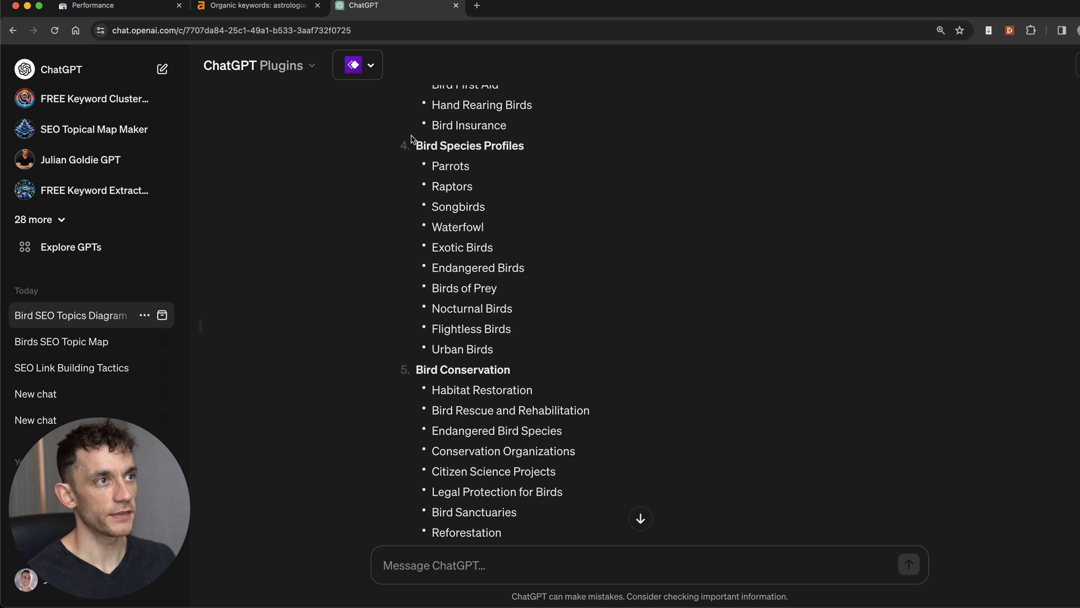
drag(415, 140, 560, 167)
click(560, 169)
drag(418, 168, 522, 342)
click(522, 343)
Step: Review the Bird-Related SEO Topics mind map branches such as Bird Watching and Bird Conservation
scroll(589, 446, down, 15)
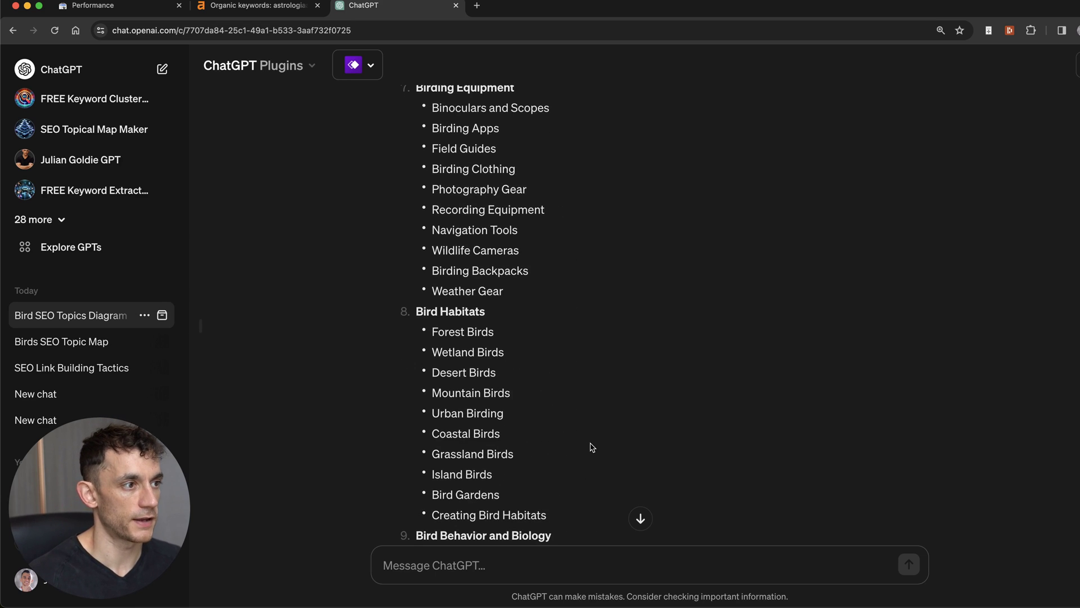
scroll(628, 394, down, 10)
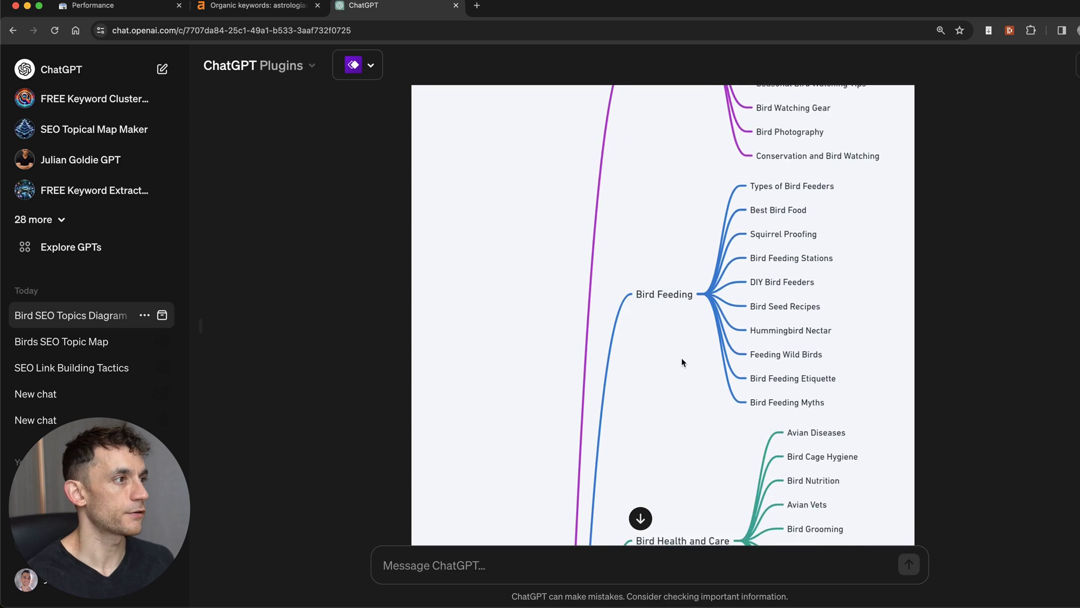
scroll(685, 360, up, 10)
scroll(712, 376, down, 15)
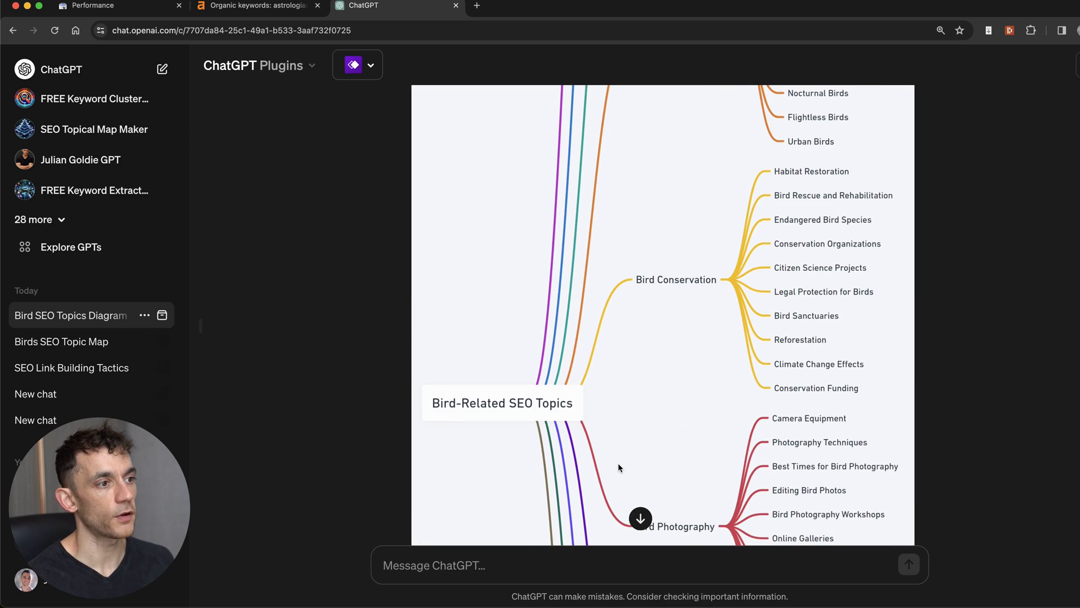
scroll(614, 444, up, 6)
scroll(610, 438, down, 4)
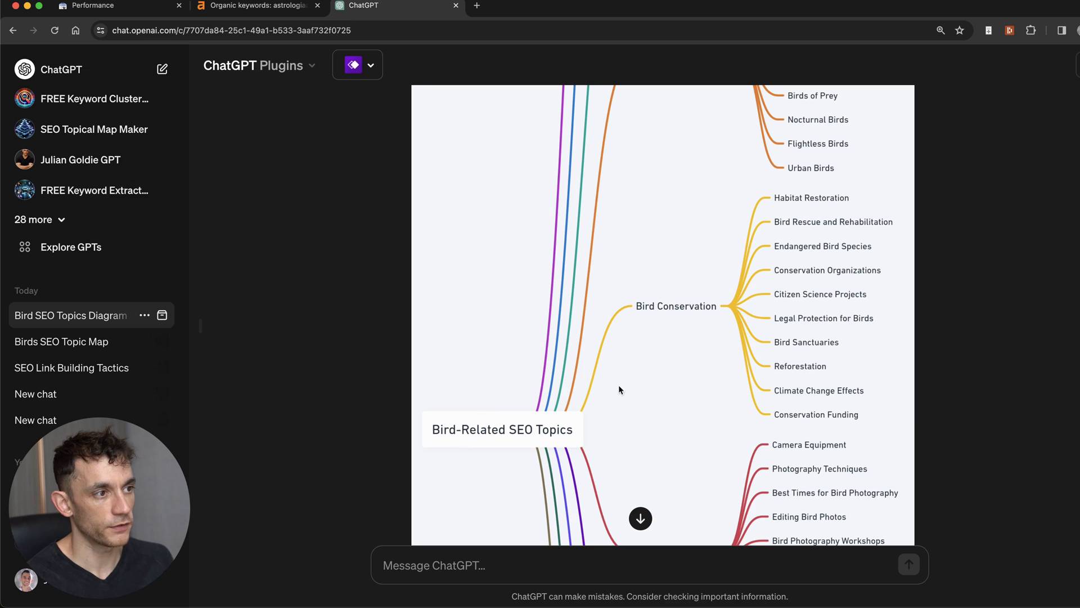
scroll(753, 309, up, 15)
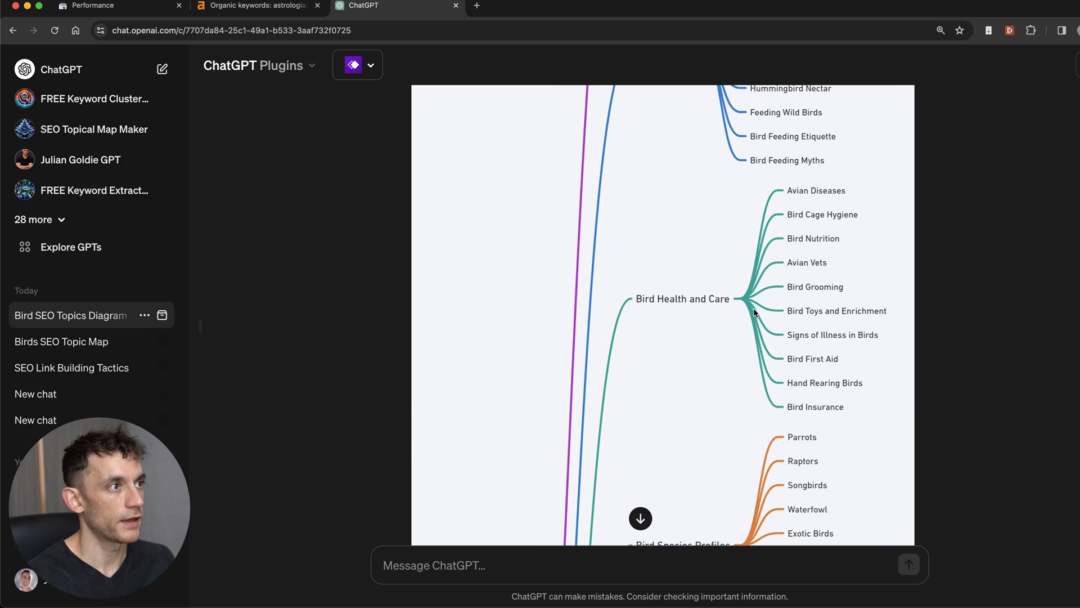
scroll(754, 315, up, 2)
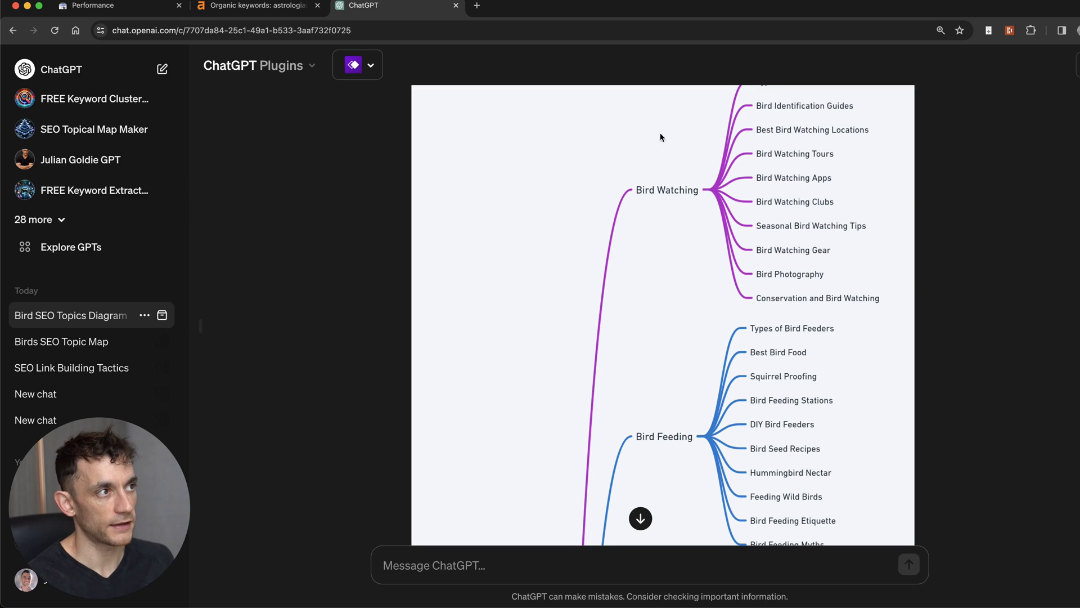
scroll(641, 191, up, 1)
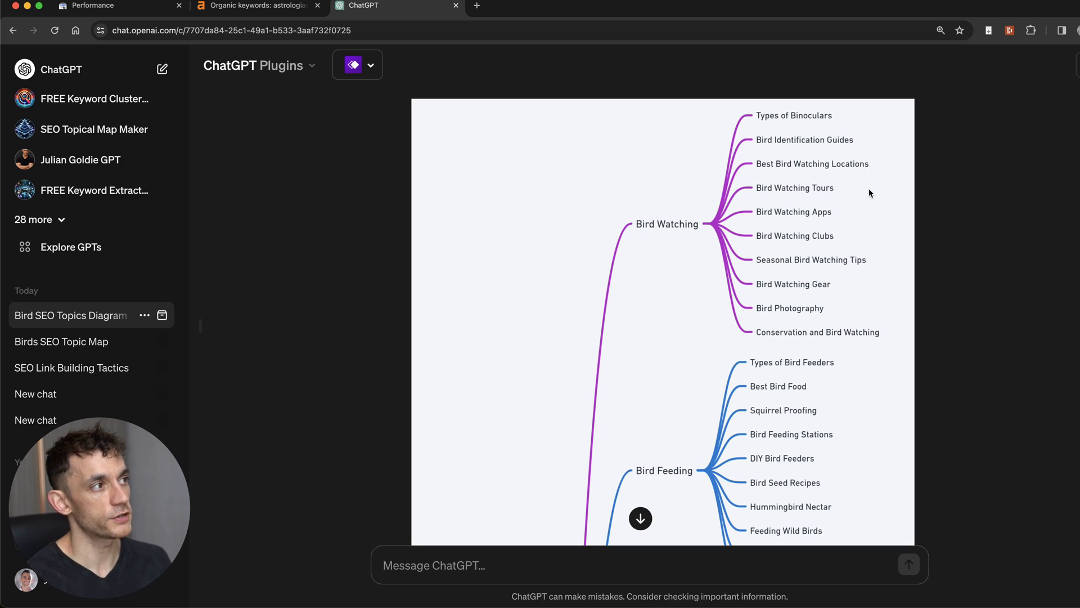
scroll(770, 168, down, 1)
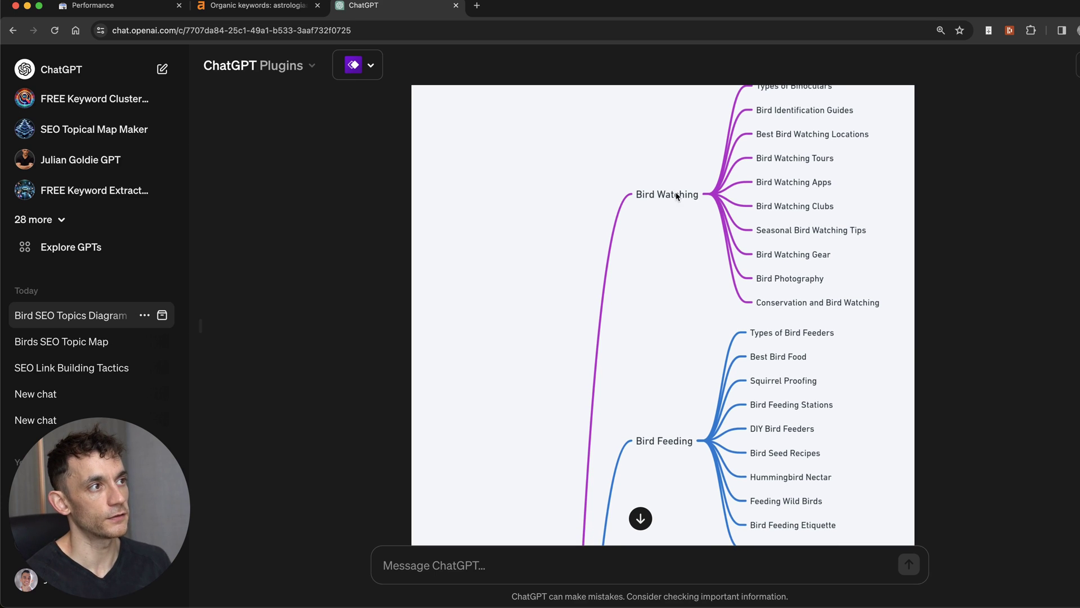
scroll(851, 236, up, 1)
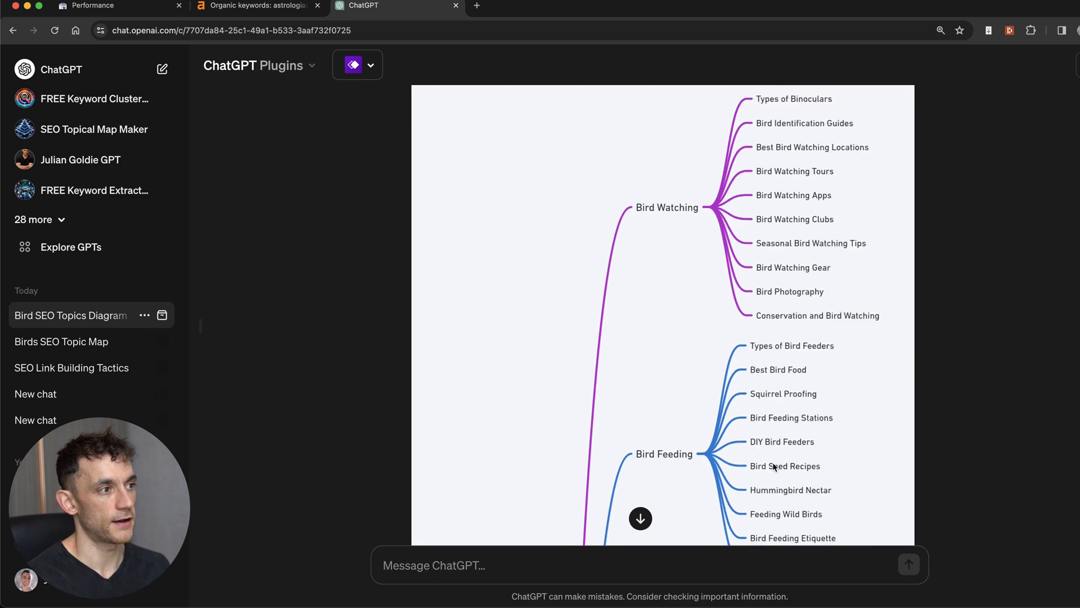
scroll(773, 466, down, 10)
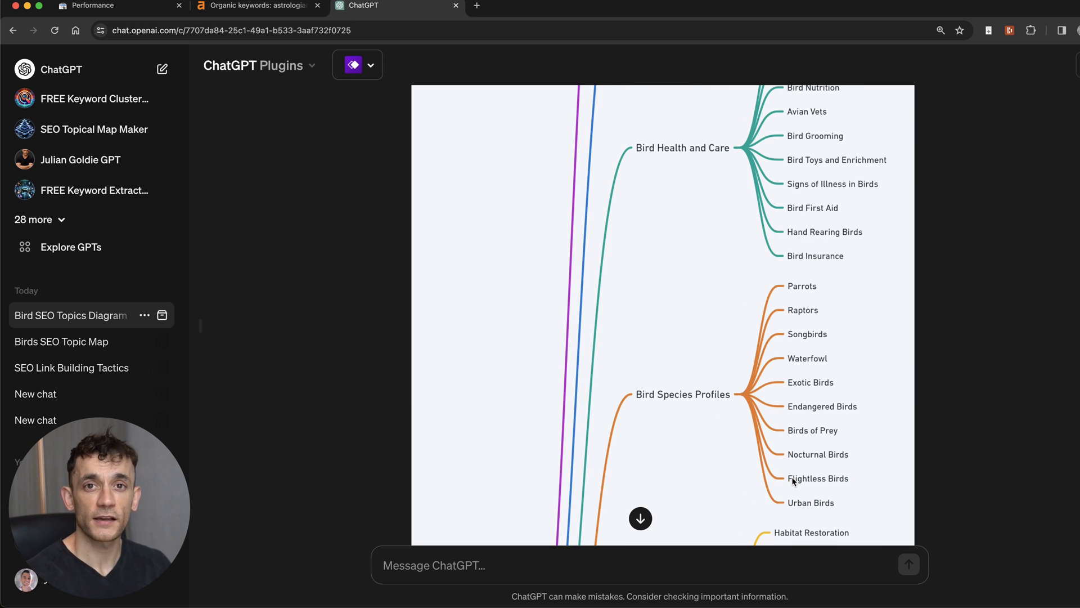
scroll(660, 245, down, 7)
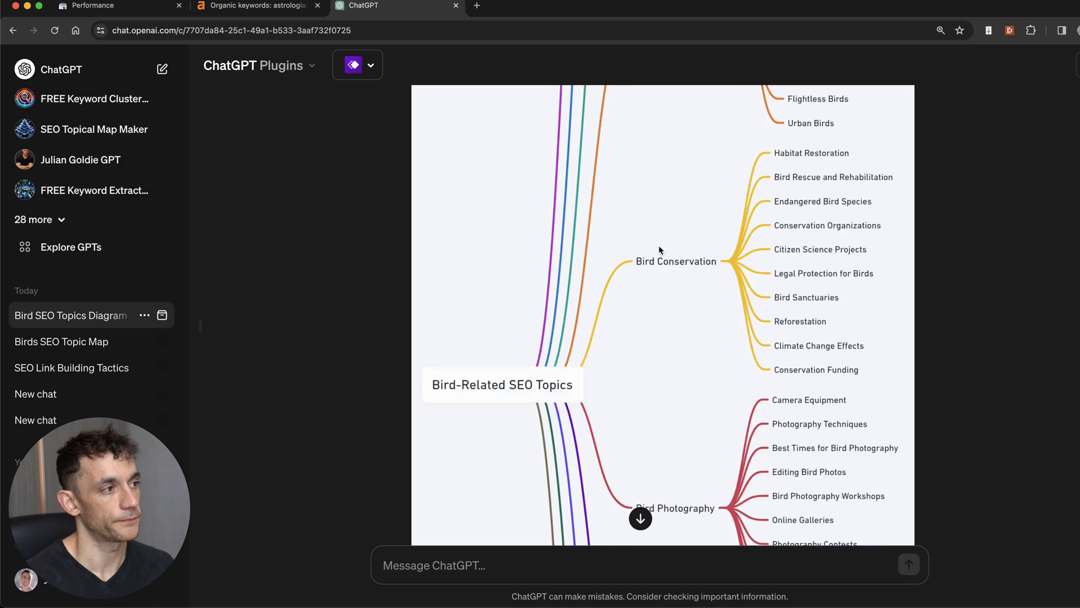
scroll(660, 245, up, 10)
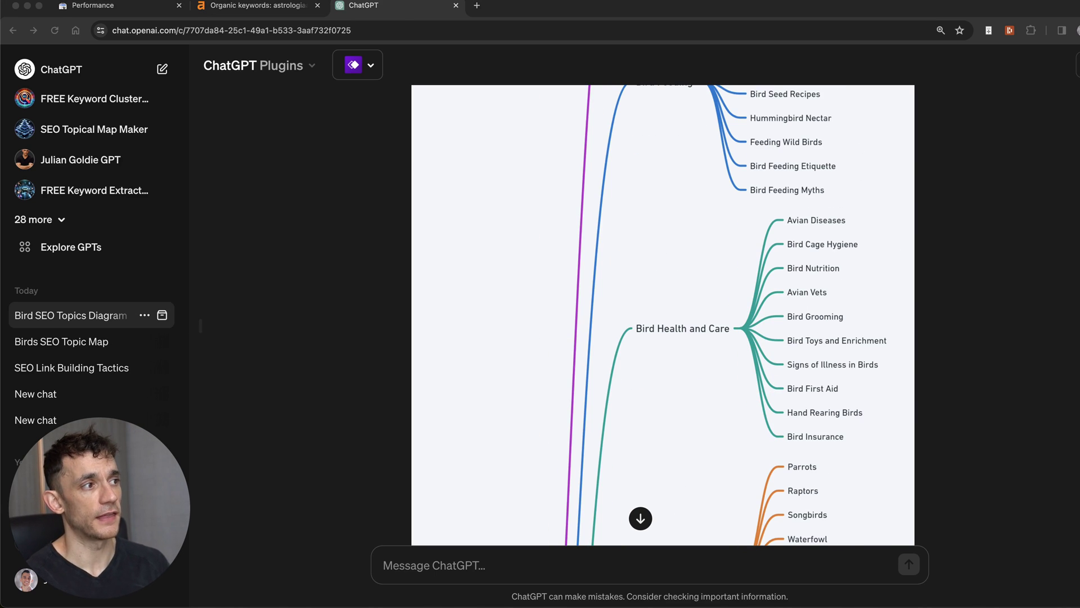
scroll(667, 338, up, 9)
scroll(684, 375, down, 8)
scroll(672, 397, up, 9)
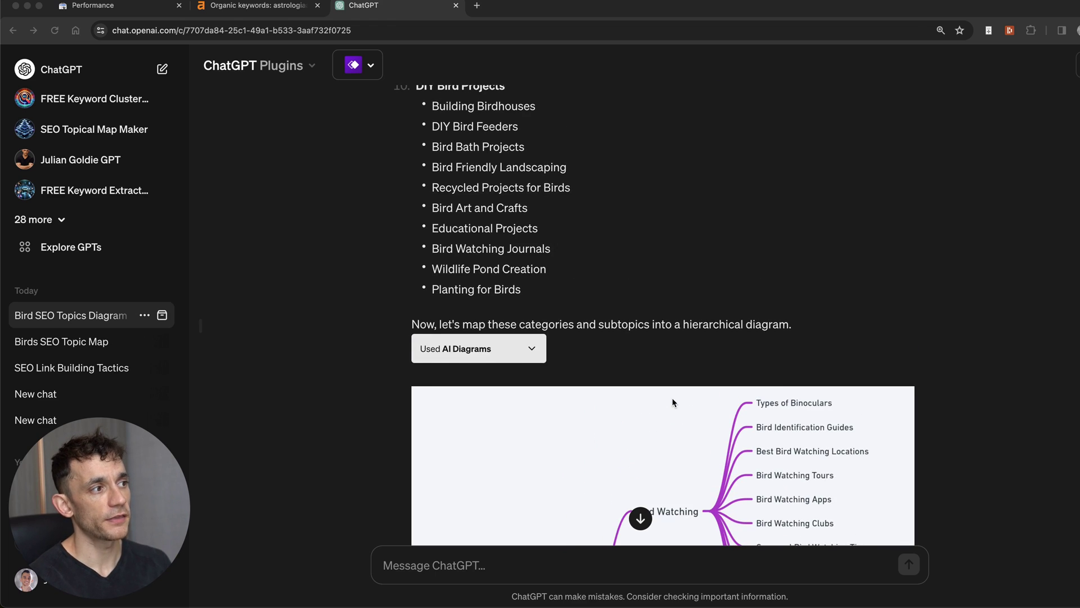
scroll(710, 416, down, 2)
click(713, 394)
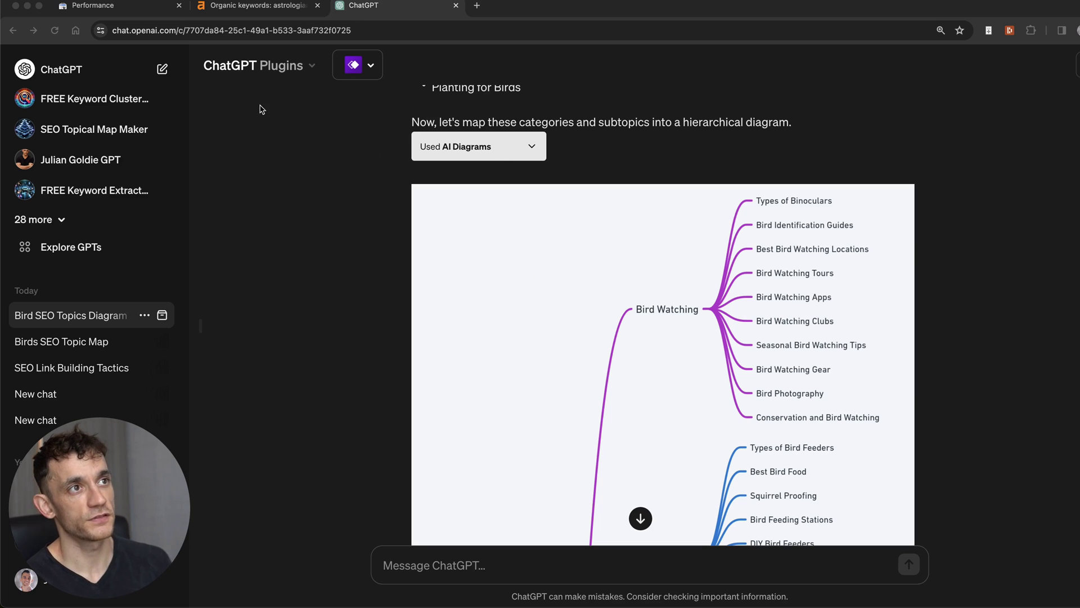
scroll(397, 182, up, 10)
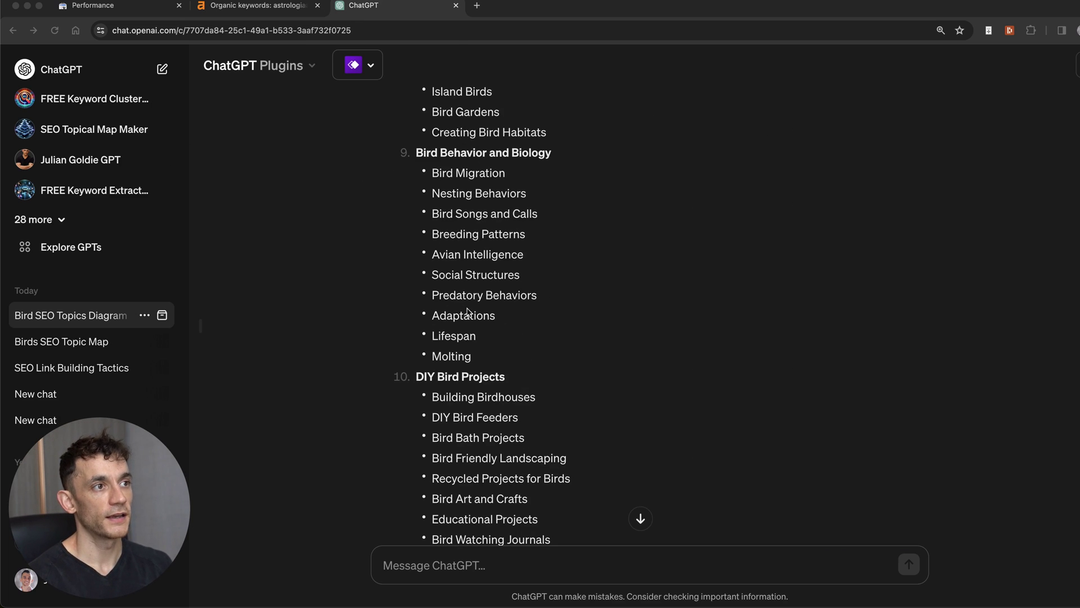
scroll(470, 313, down, 5)
scroll(456, 233, up, 1)
click(456, 232)
scroll(455, 233, down, 4)
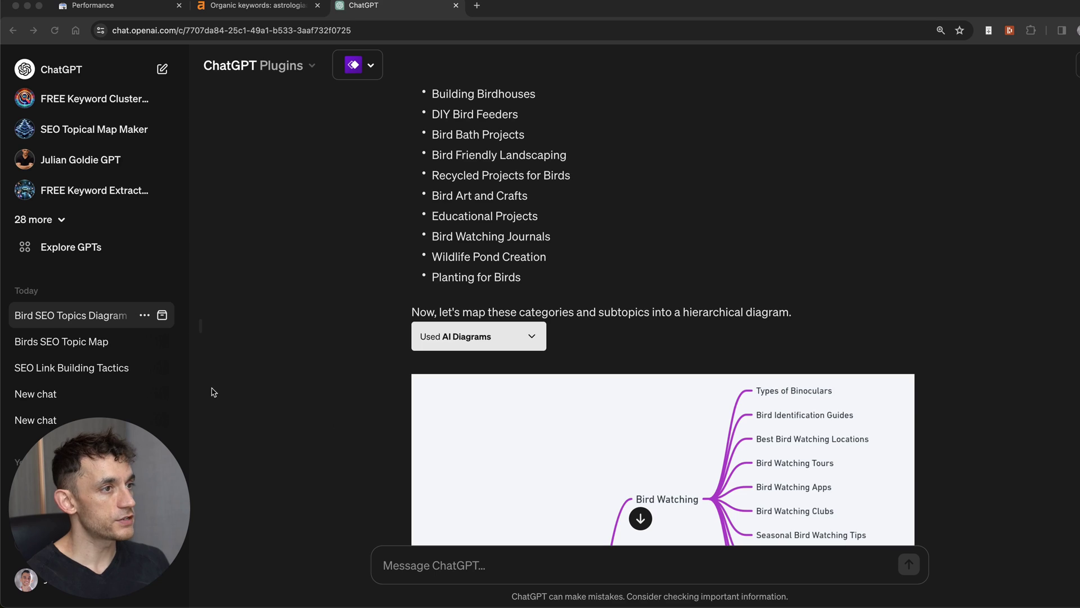
scroll(670, 229, up, 20)
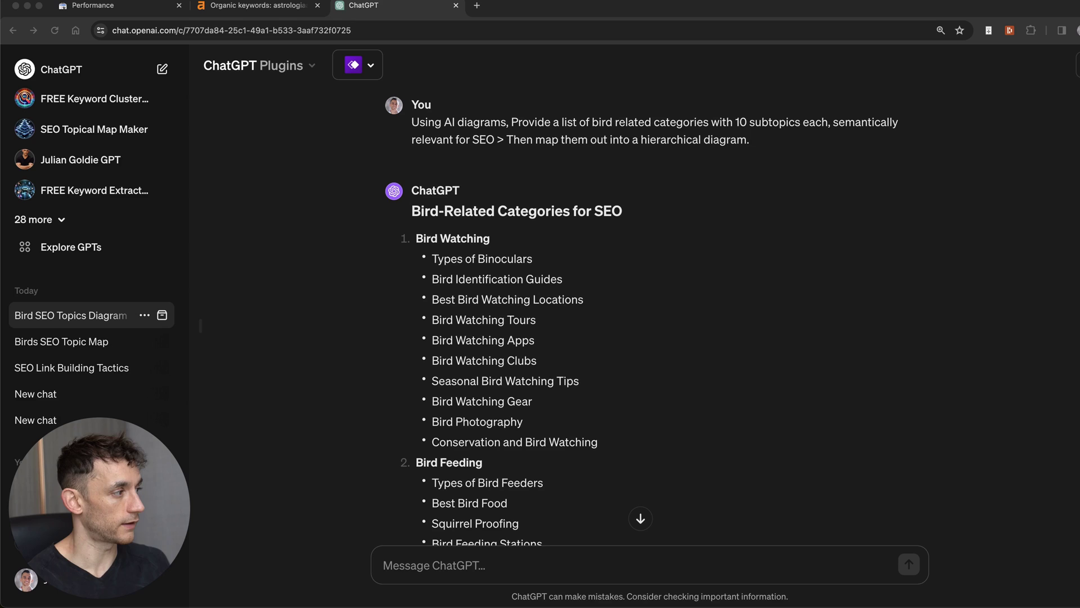
Step: Open a fresh ChatGPT 3.5 chat at chat.openai.com
click(870, 292)
key(super+l)
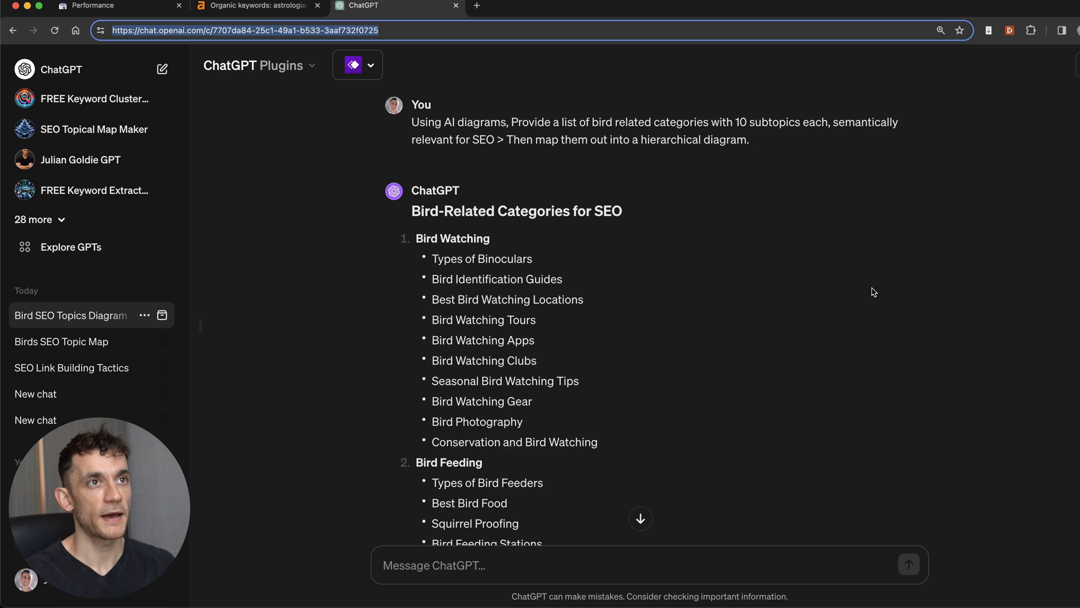
text(chat)
key(Return)
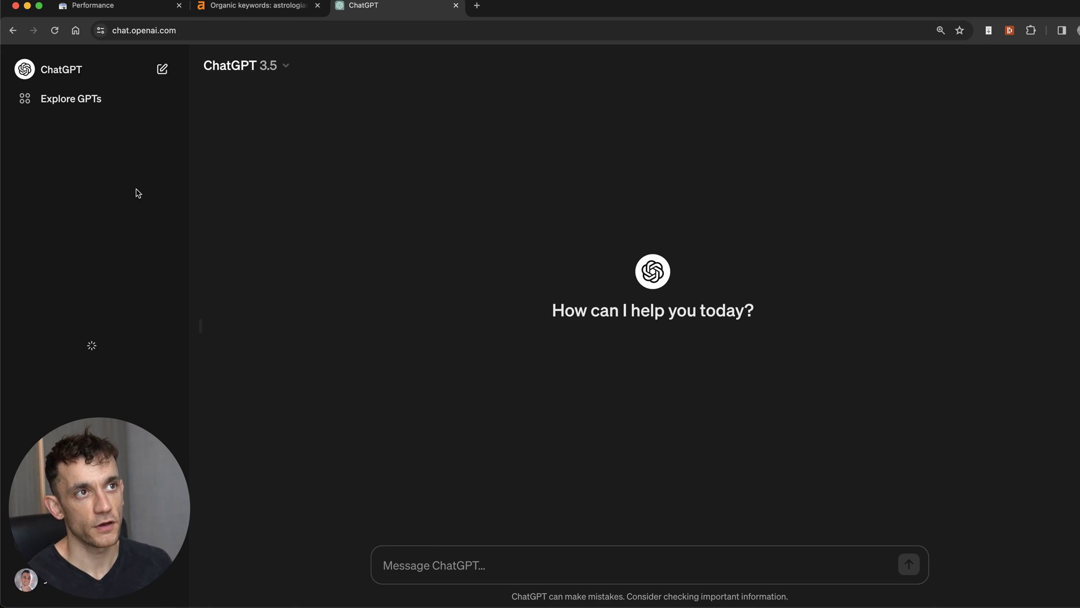
Step: Paste the unsent SEO topical map prompt for [Your Niche] and review its first lines
text(Create a very actionable, semantically optimized SEO topical map for the niche [Your Niche]: Map out all our topics, ensuring to include main categories and their relevant subcategories This map should serve as a blueprint for content creation, organizing it in a way that aligns with SEO best practices and enhances topic authority. I want 5 categories with 10 subtopics each)
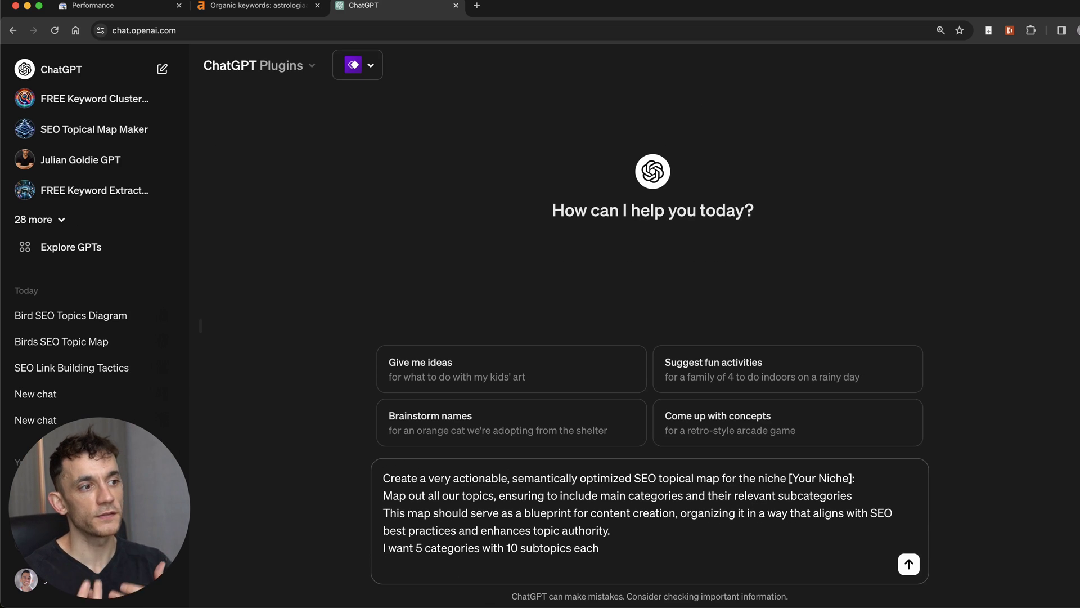
key(alt+shift+Right)
key(alt+shift+Right)
key(alt+shift+Right)
key(alt+shift+Right)
key(alt+shift+Right)
key(alt+shift+Right)
key(alt+shift+Right)
key(alt+shift+Right)
key(alt+shift+Right)
key(alt+shift+Right)
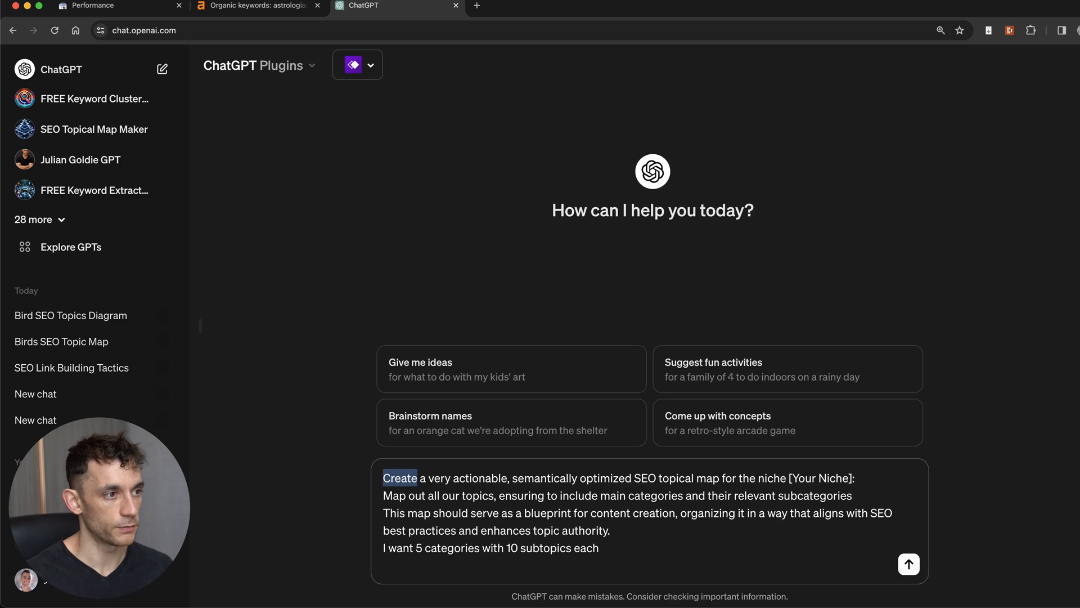
key(alt+shift+Right)
key(alt+shift+Right)
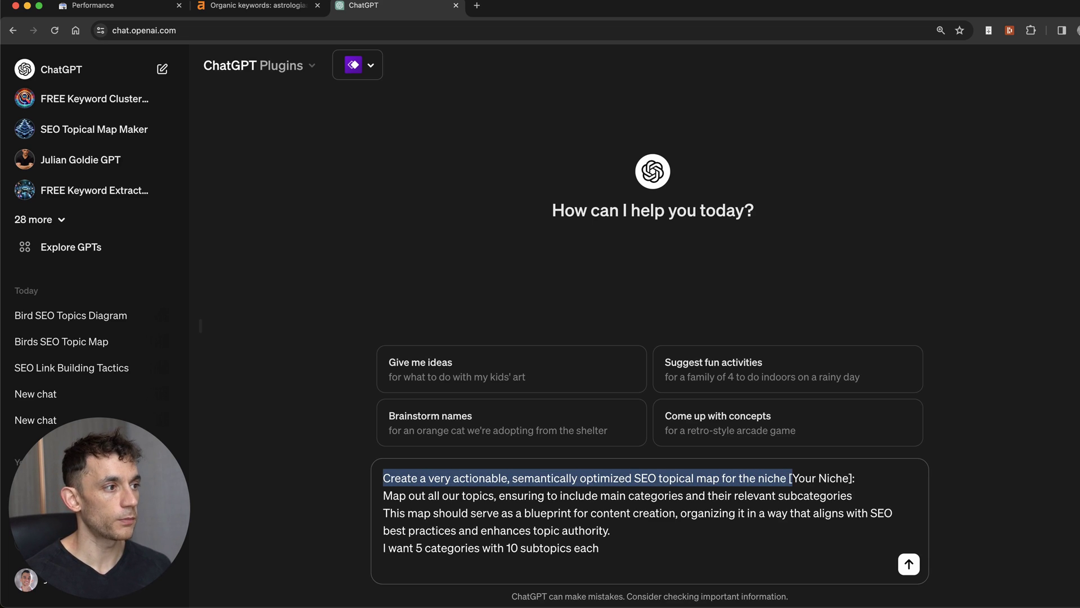
key(shift+Down)
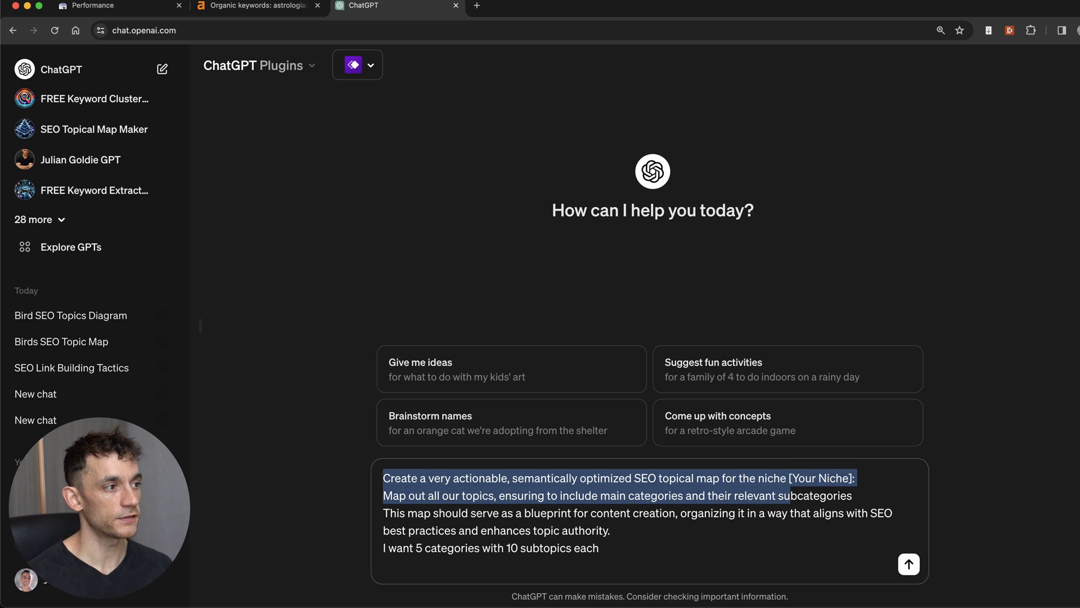
key(alt+shift+Right)
key(Right)
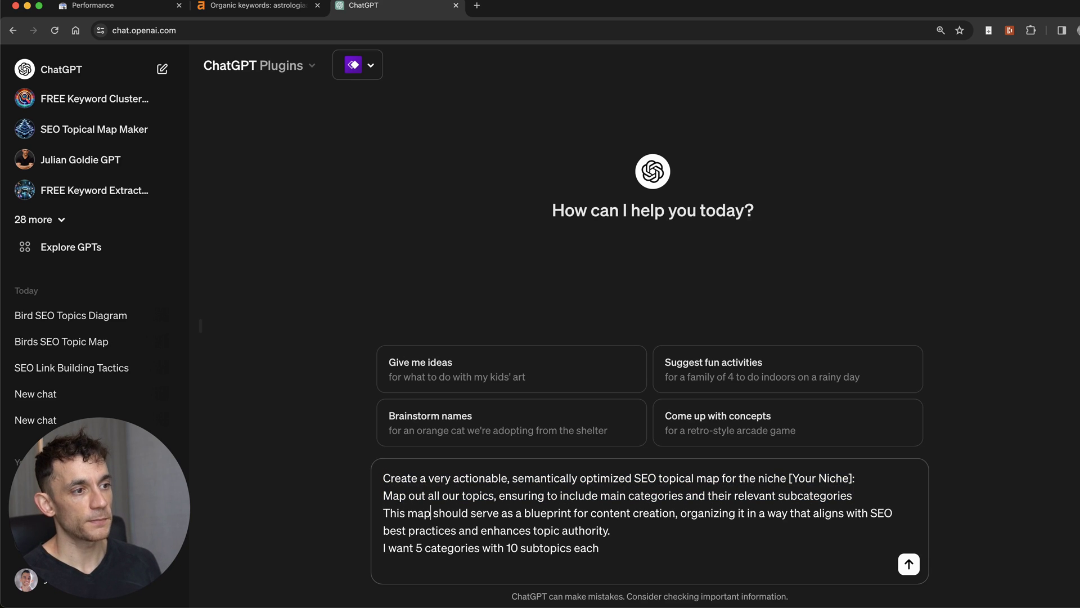
key(alt+Left)
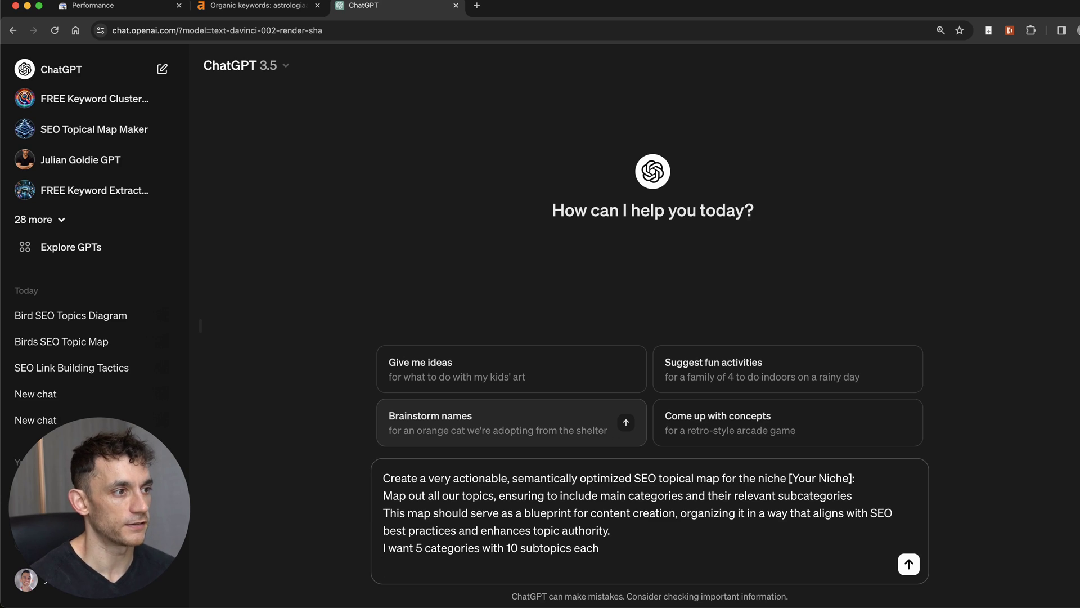
Step: Send the topical map prompt and highlight the [SEO Link Building] title and Category 1 subtopics
key(BackSpace)
key(Return)
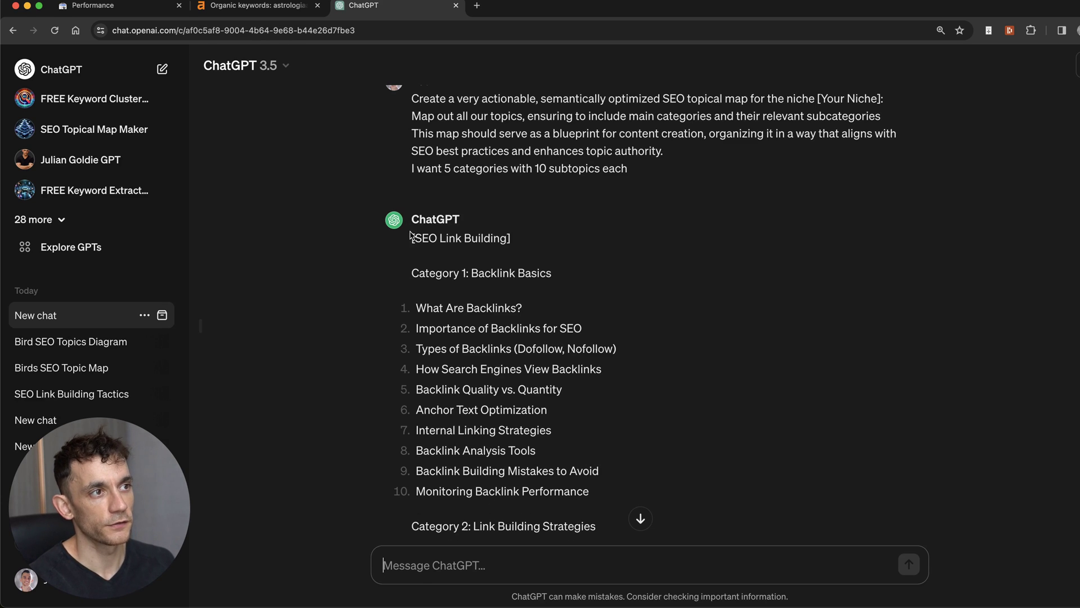
drag(412, 238, 526, 239)
scroll(436, 245, up, 1)
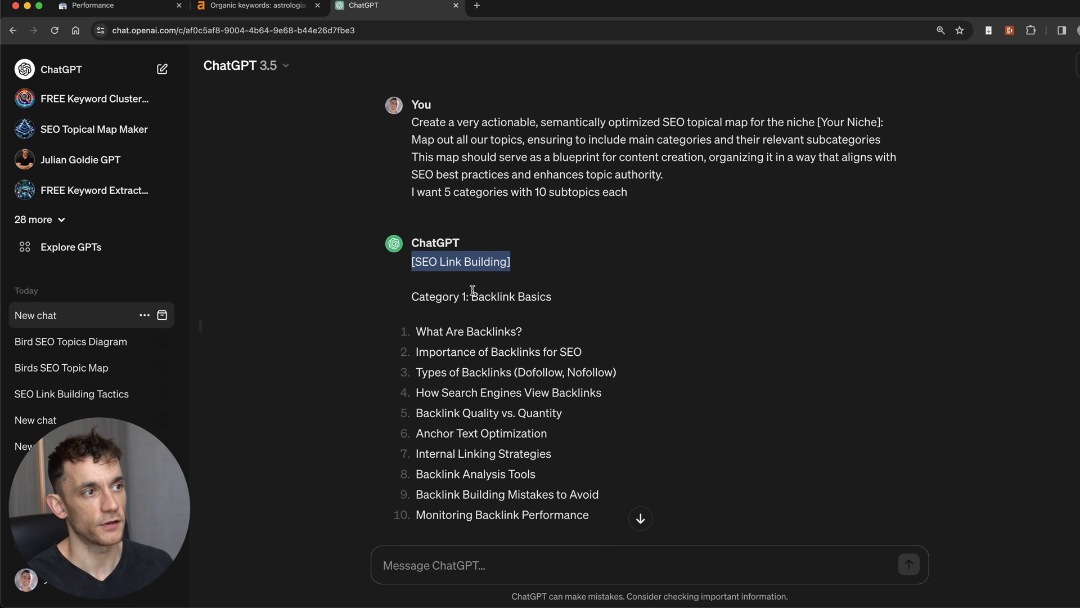
scroll(476, 290, down, 1)
shift+click(613, 258)
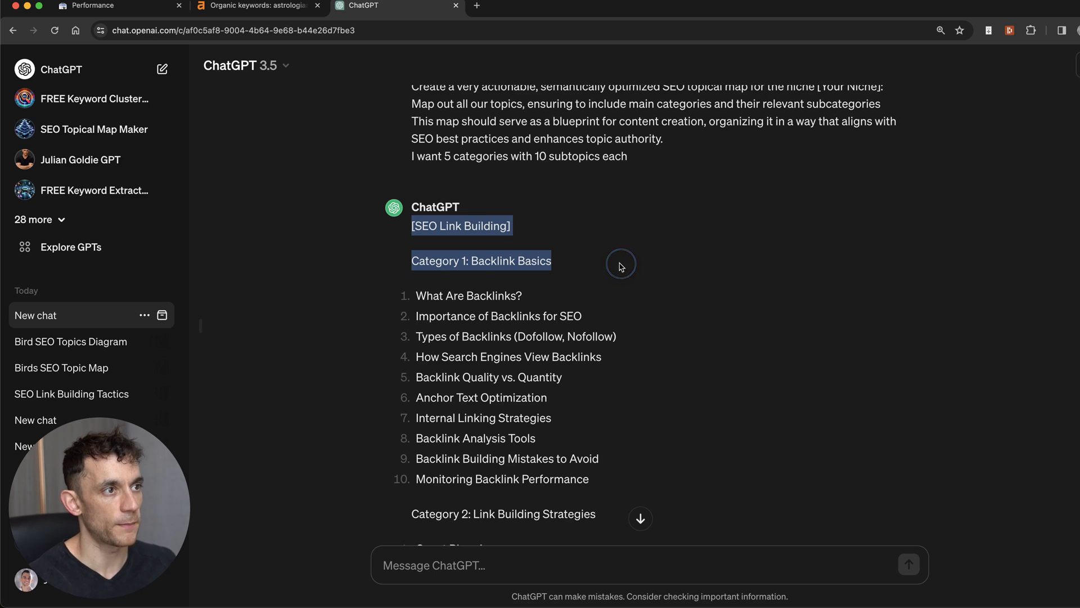
click(405, 314)
drag(414, 297, 632, 472)
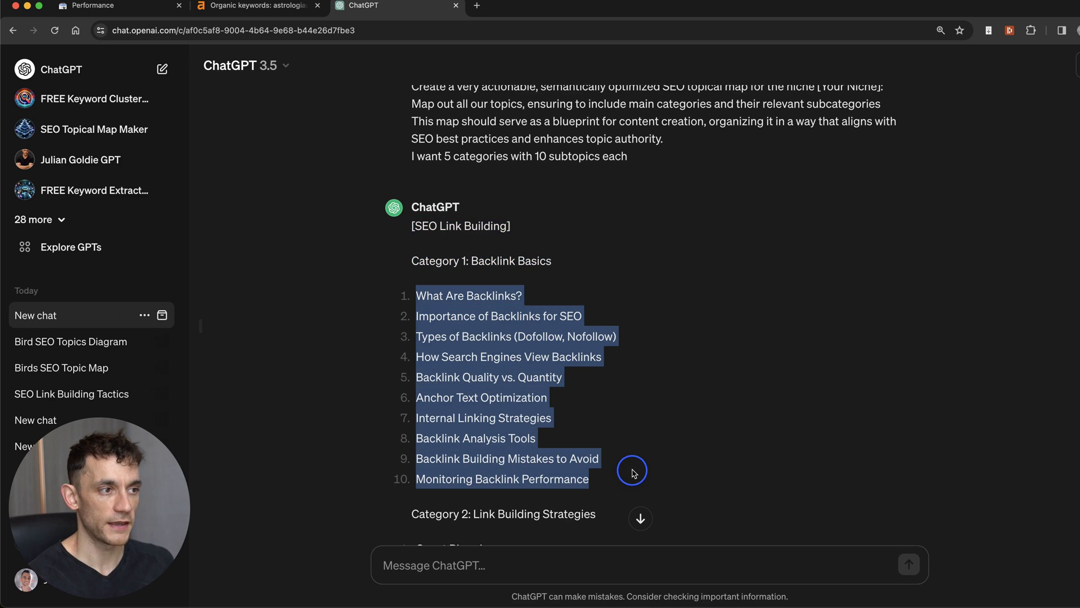
scroll(615, 448, down, 5)
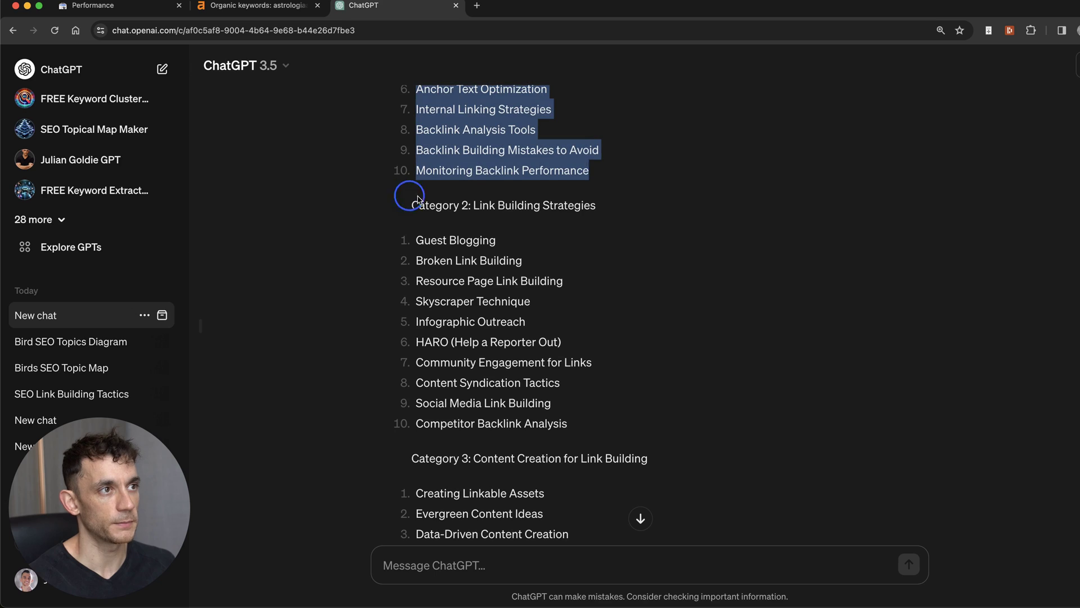
Step: Highlight the Category 2: Link Building Strategies heading and its ten subtopics
drag(418, 200, 588, 205)
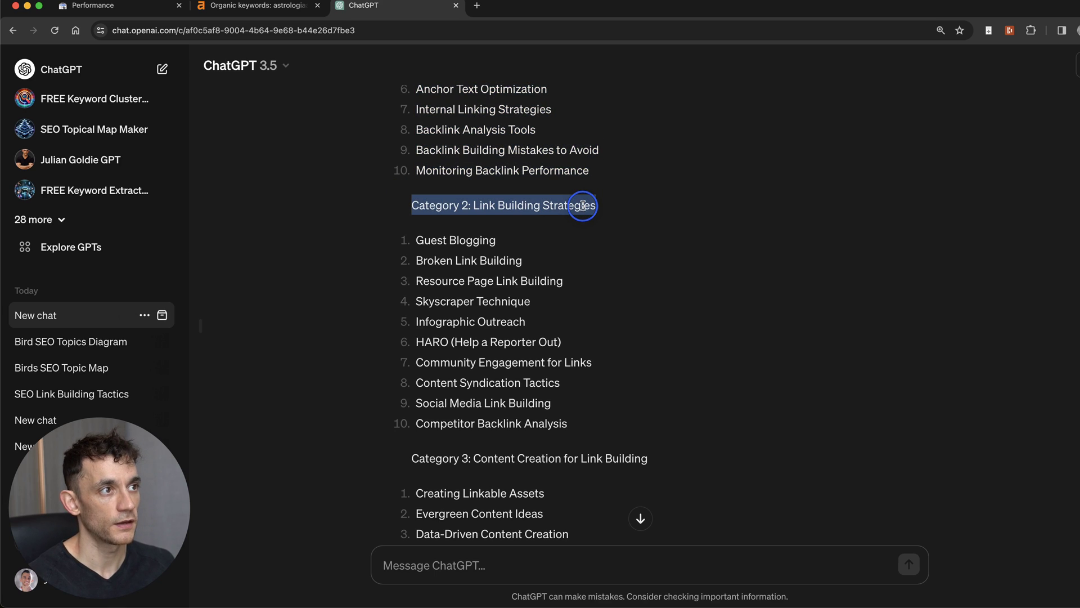
click(438, 259)
drag(417, 239, 600, 449)
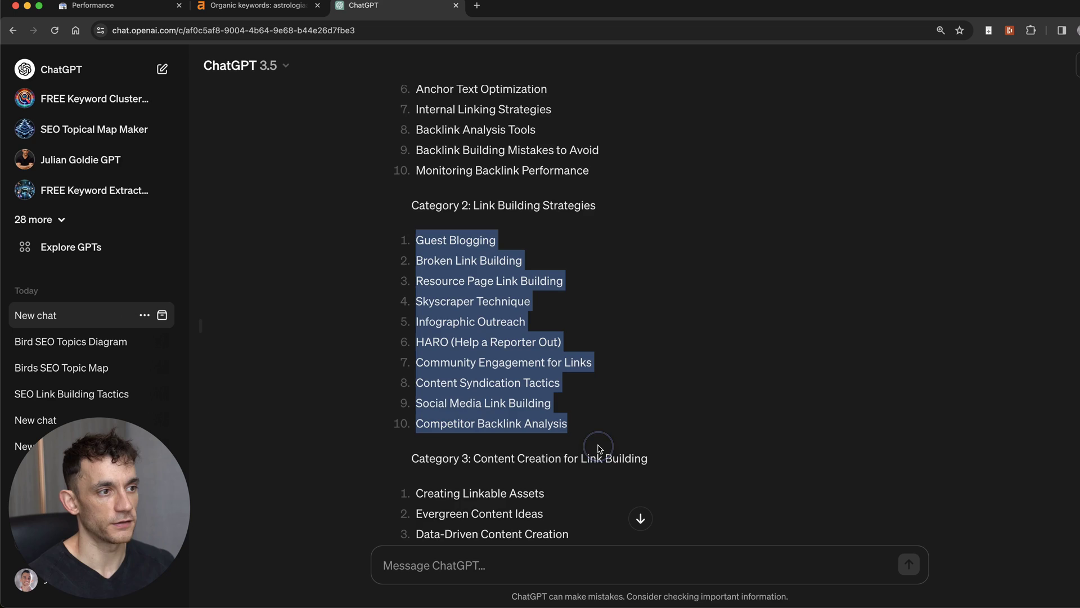
scroll(596, 451, down, 5)
scroll(570, 433, up, 6)
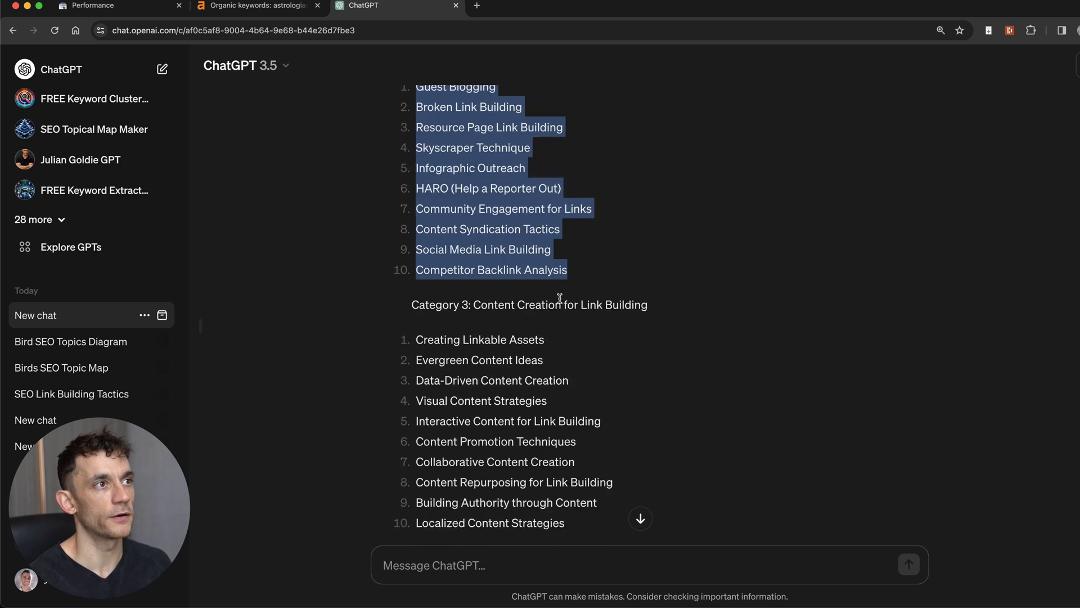
click(591, 318)
Step: Revisit Category 1 with its subtopics and scroll on toward Outreach and Relationship Building
scroll(562, 338, up, 4)
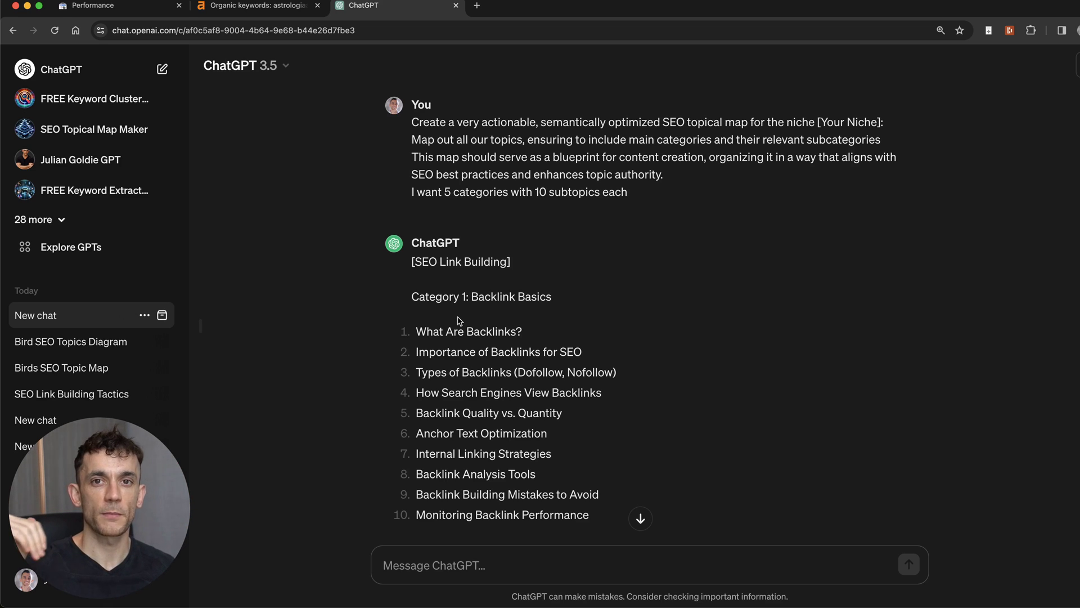
scroll(433, 303, down, 3)
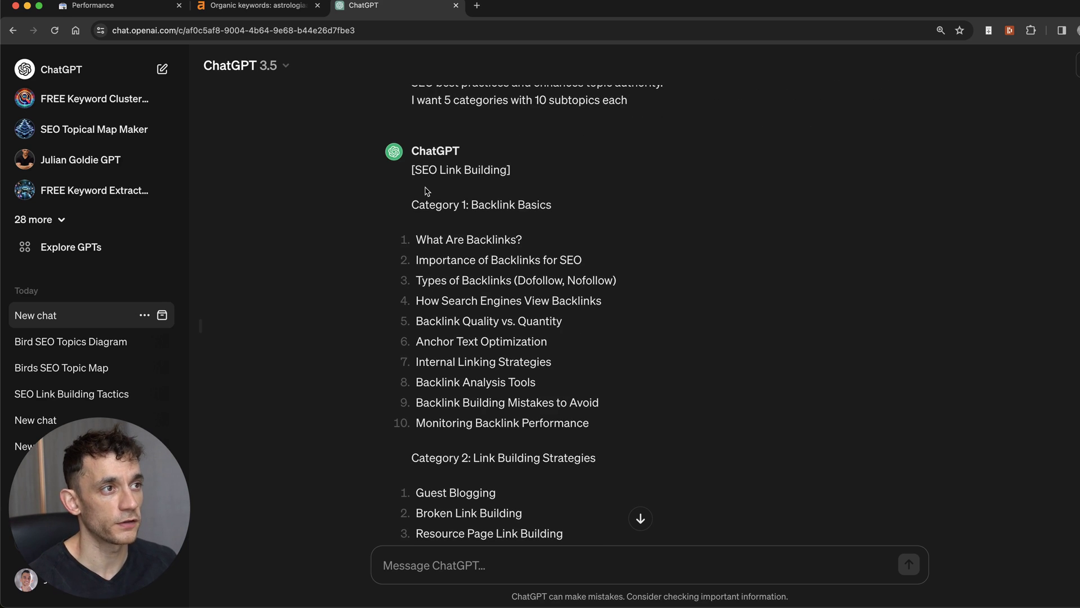
drag(414, 198, 625, 425)
click(583, 392)
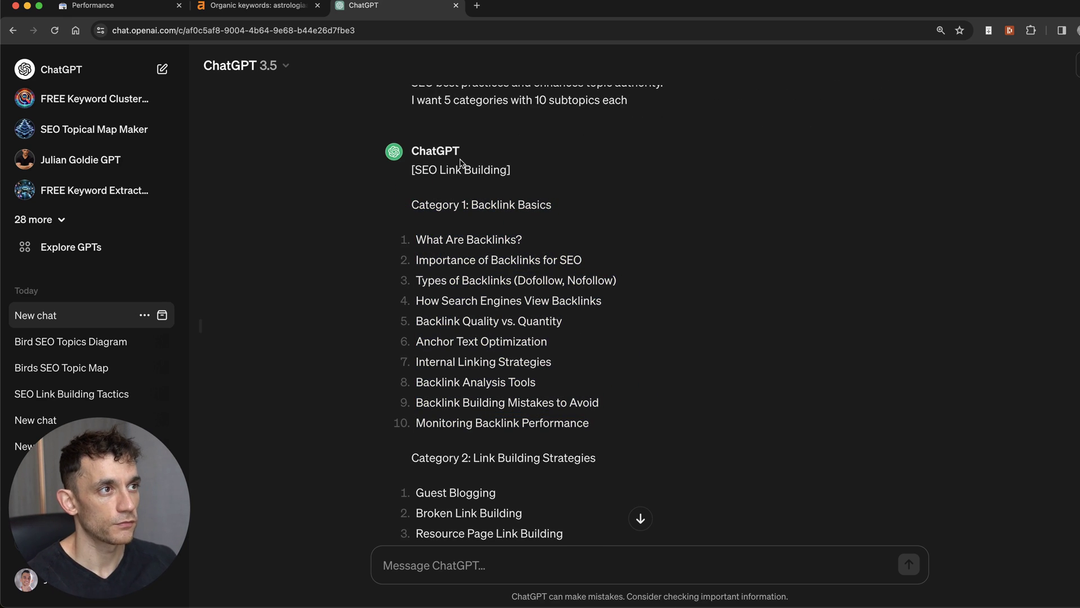
scroll(531, 285, up, 3)
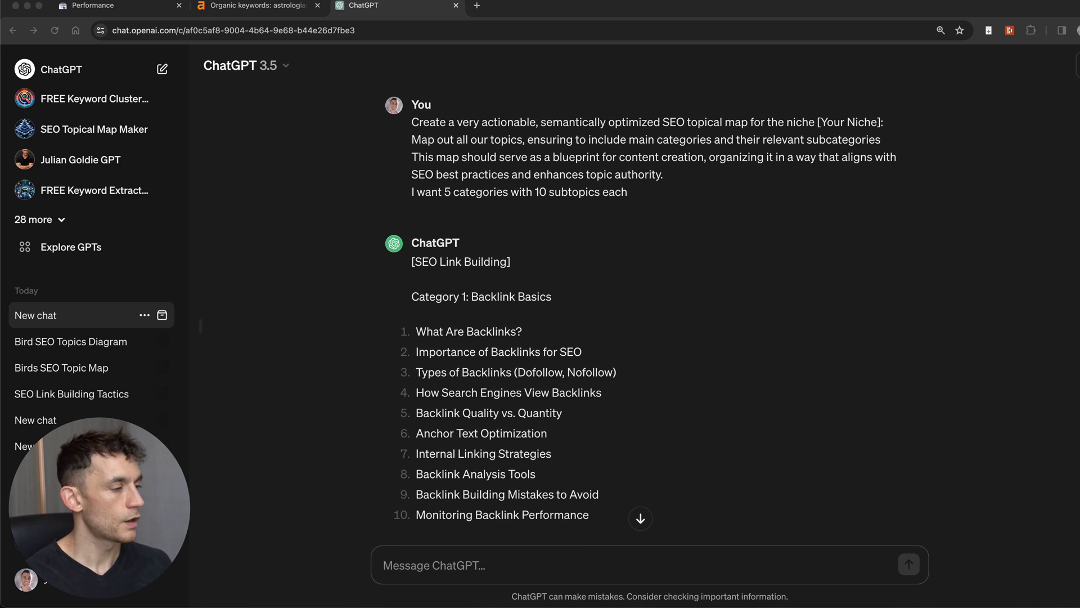
click(627, 299)
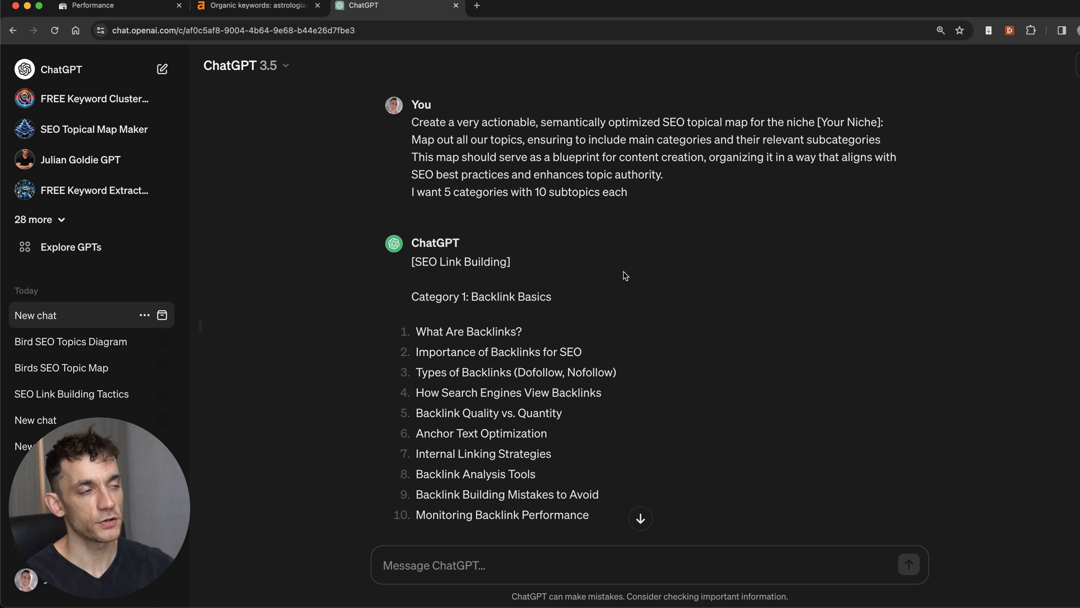
scroll(624, 275, down, 12)
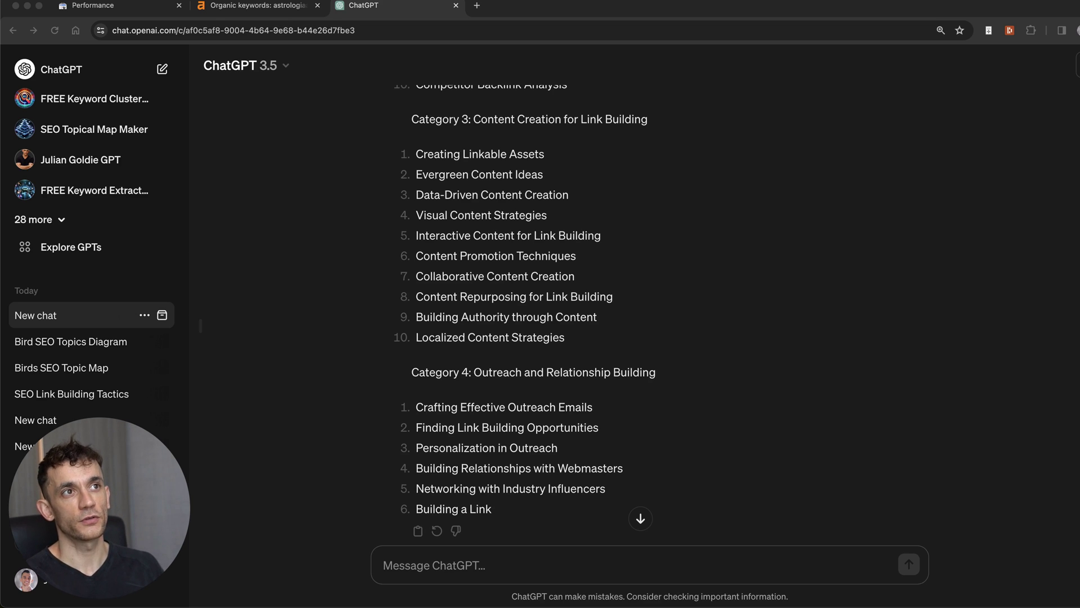
Step: Bring the SOP for AI Topical Maps document into the window and highlight PART 1 through NICHE =
drag(590, 605, 541, 16)
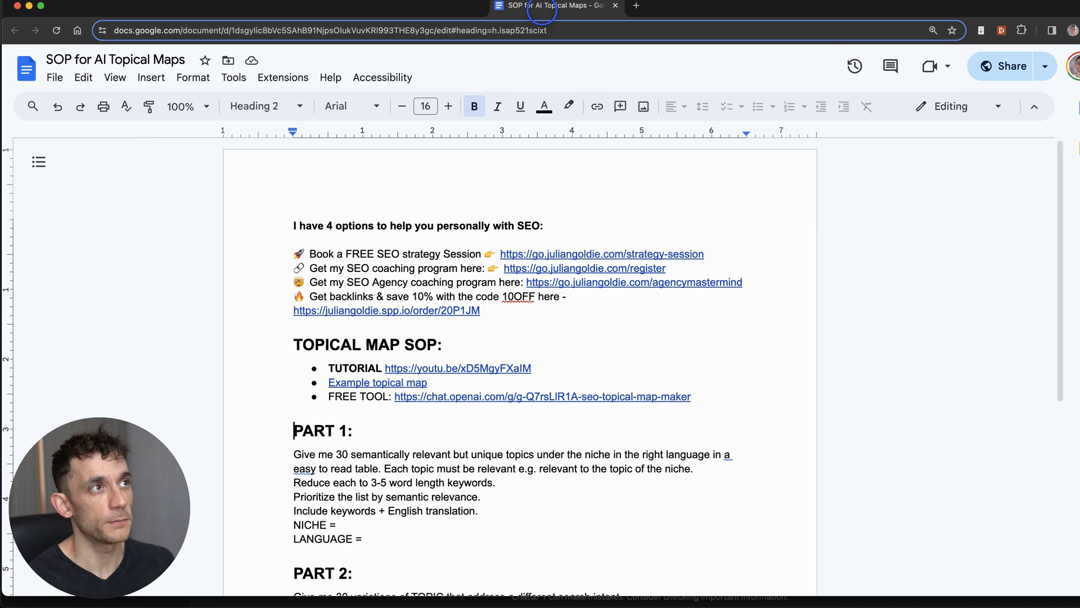
scroll(461, 323, down, 4)
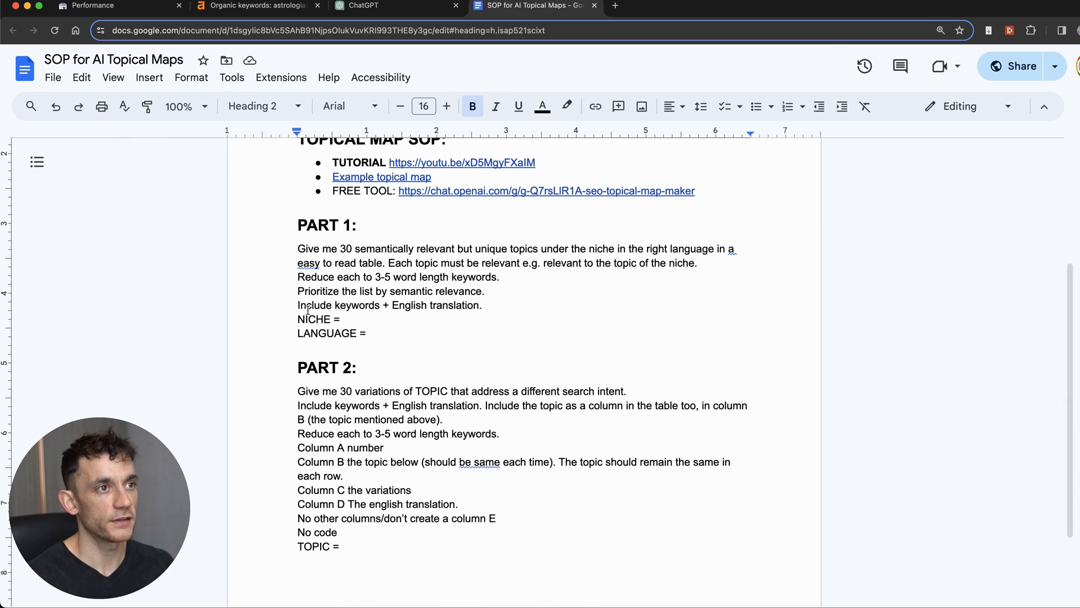
drag(270, 226, 483, 362)
click(380, 305)
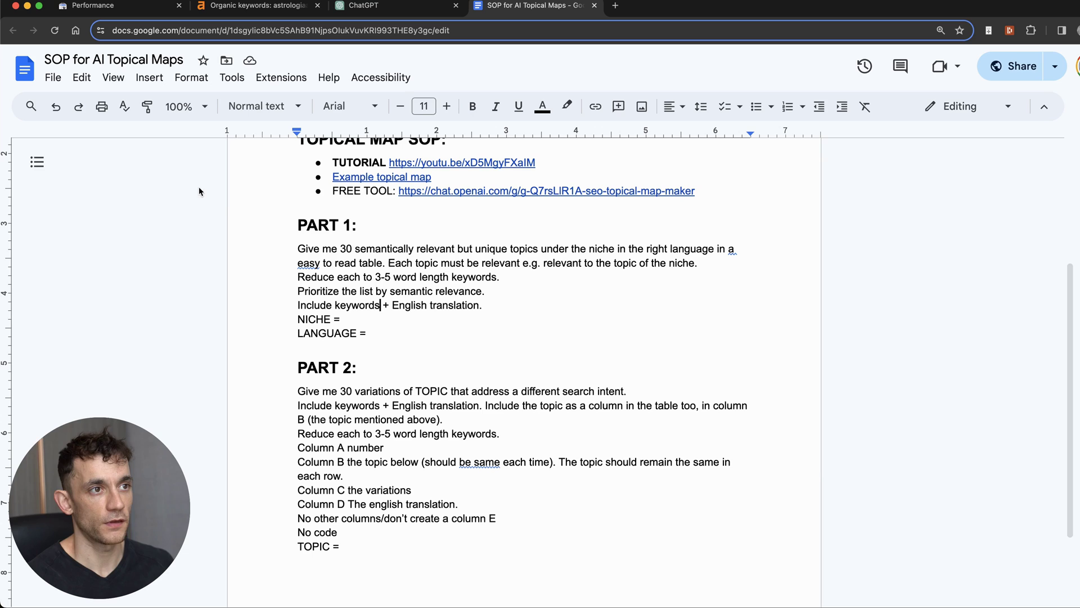
drag(297, 249, 401, 291)
drag(308, 249, 417, 326)
click(417, 332)
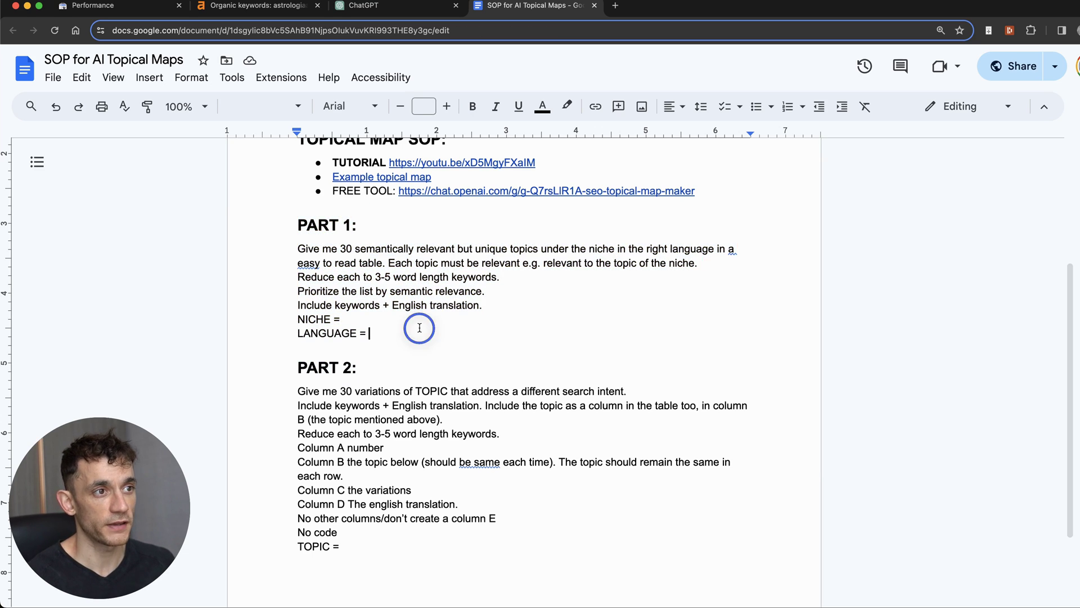
Step: Select the whole PART 1 prompt through LANGUAGE =, after glancing at PART 2
drag(283, 372, 447, 557)
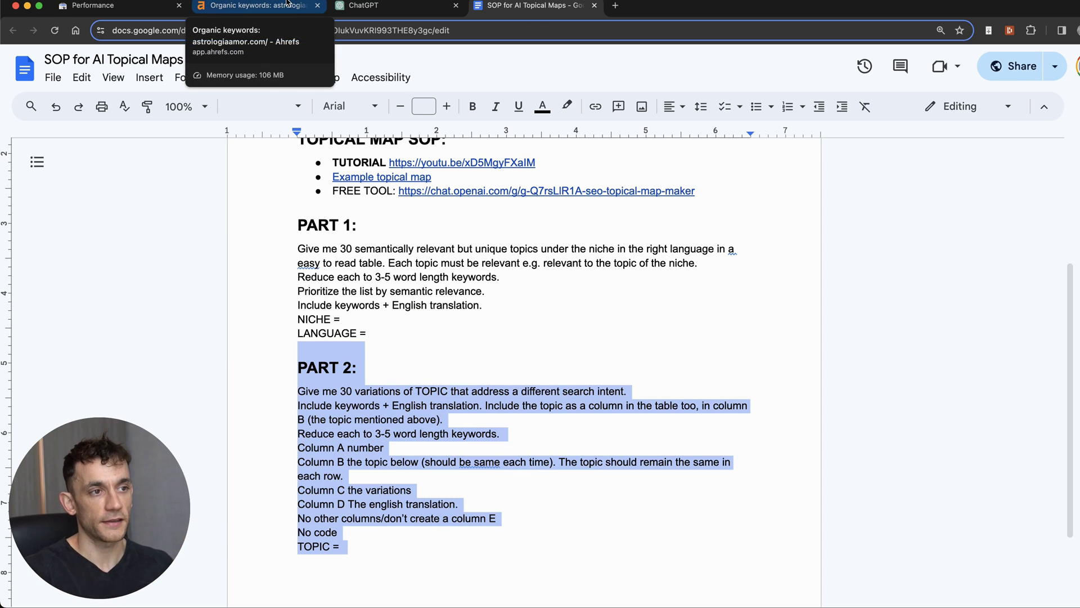
click(251, 181)
click(281, 261)
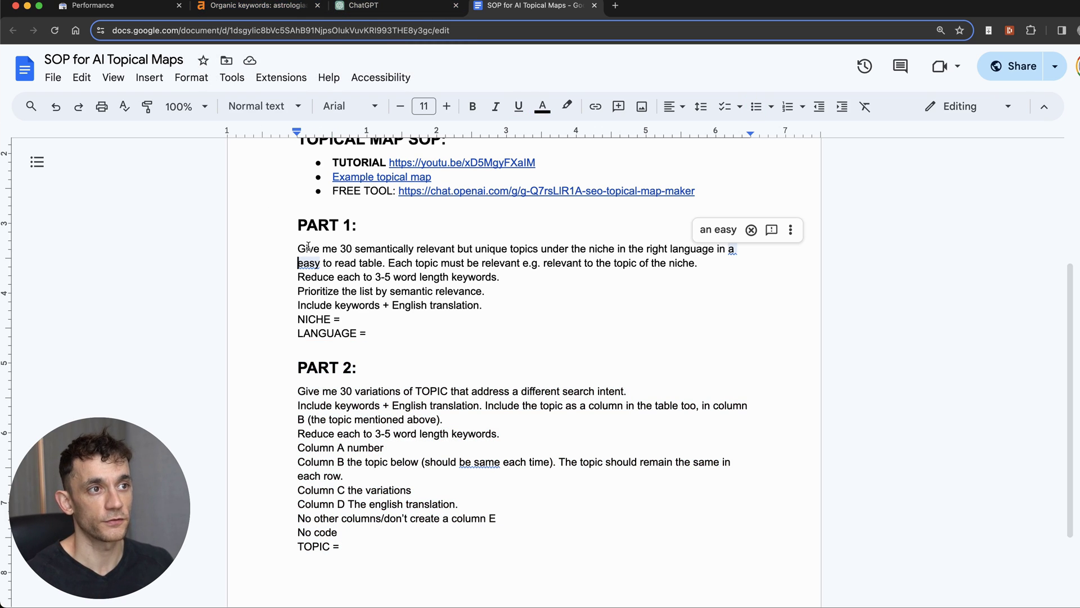
drag(290, 245, 380, 337)
key(super+c)
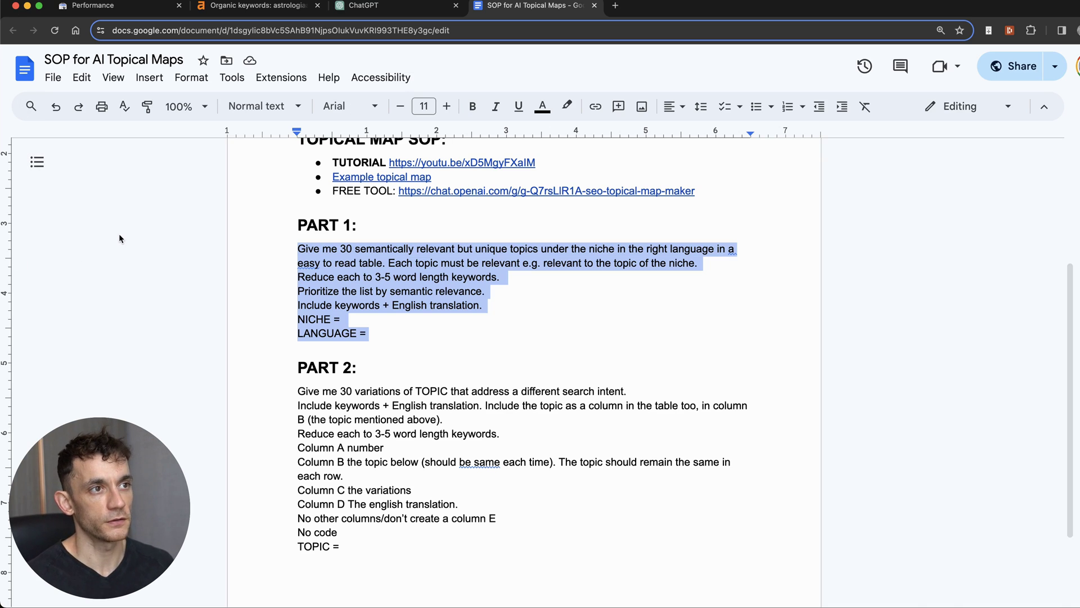
Step: Paste the PART 1 prompt into a new ChatGPT chat and review its keyword instructions
key(super+alt+Left)
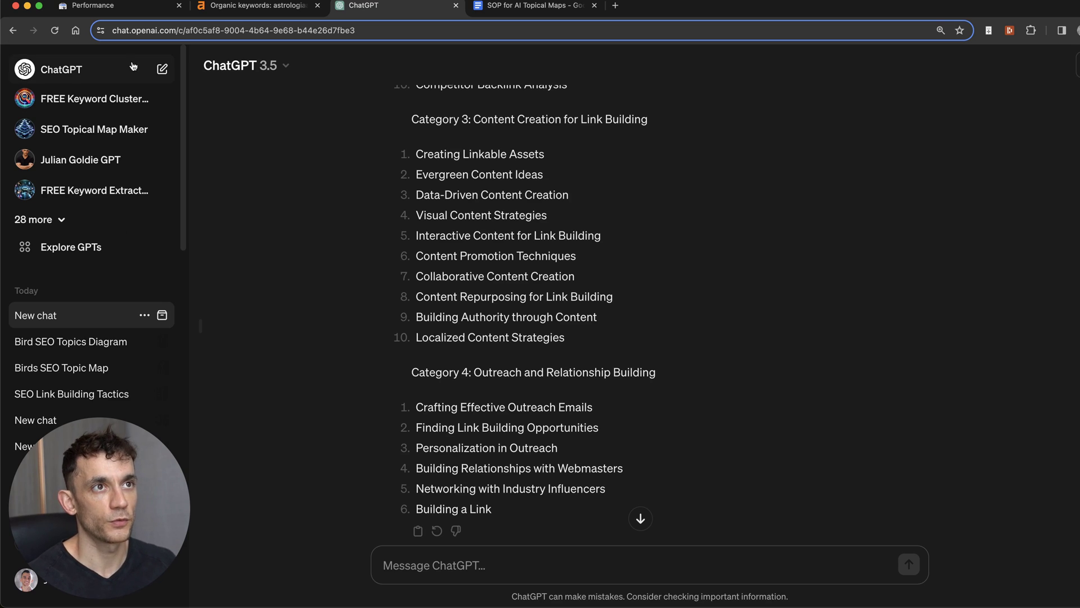
click(163, 69)
key(super+v)
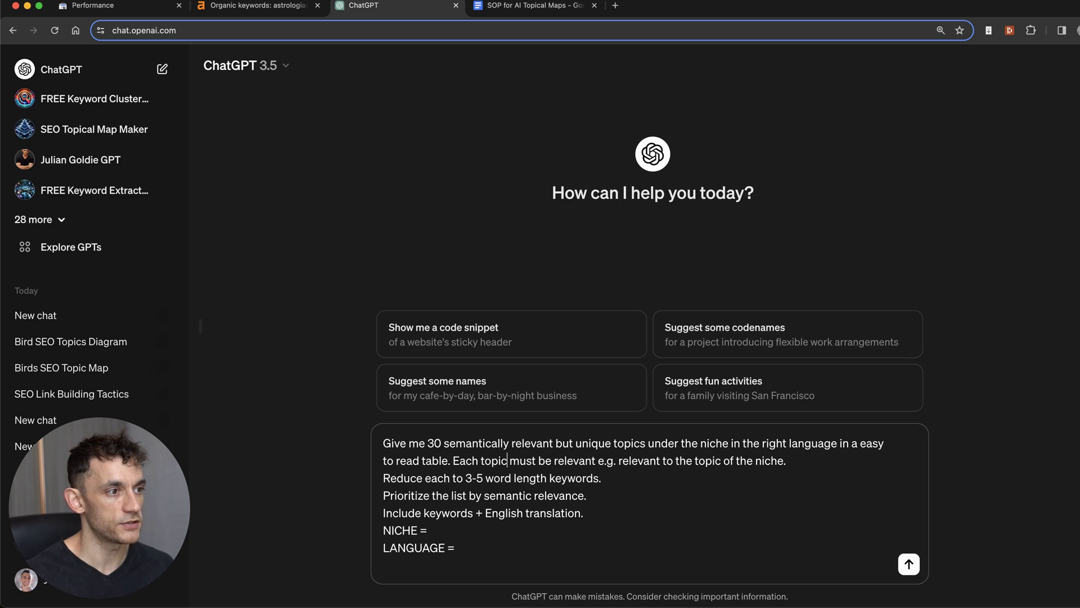
key(shift+Down)
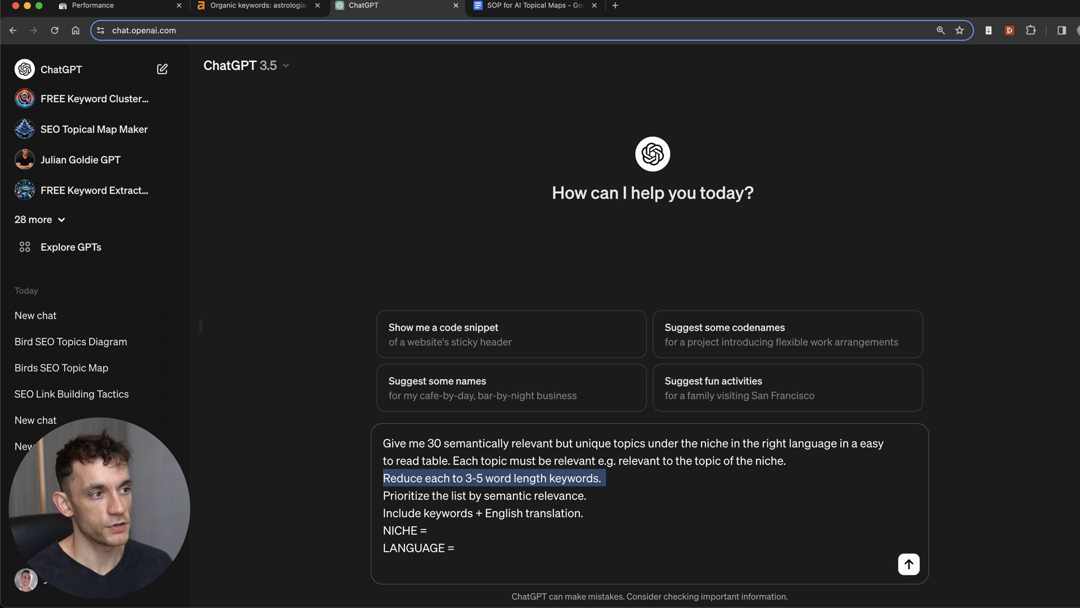
key(shift+Down)
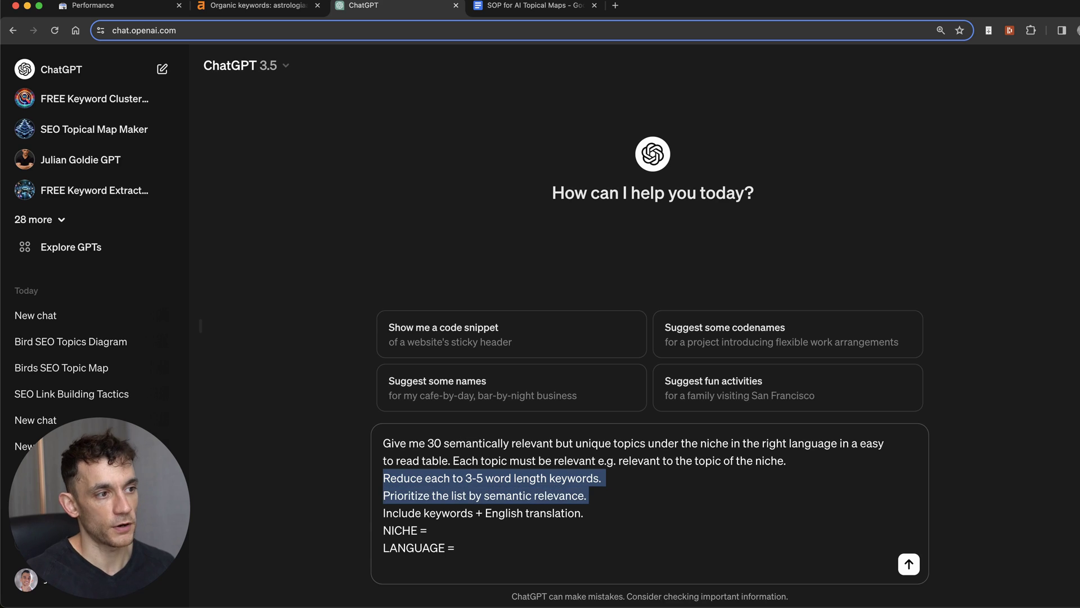
key(shift+Down)
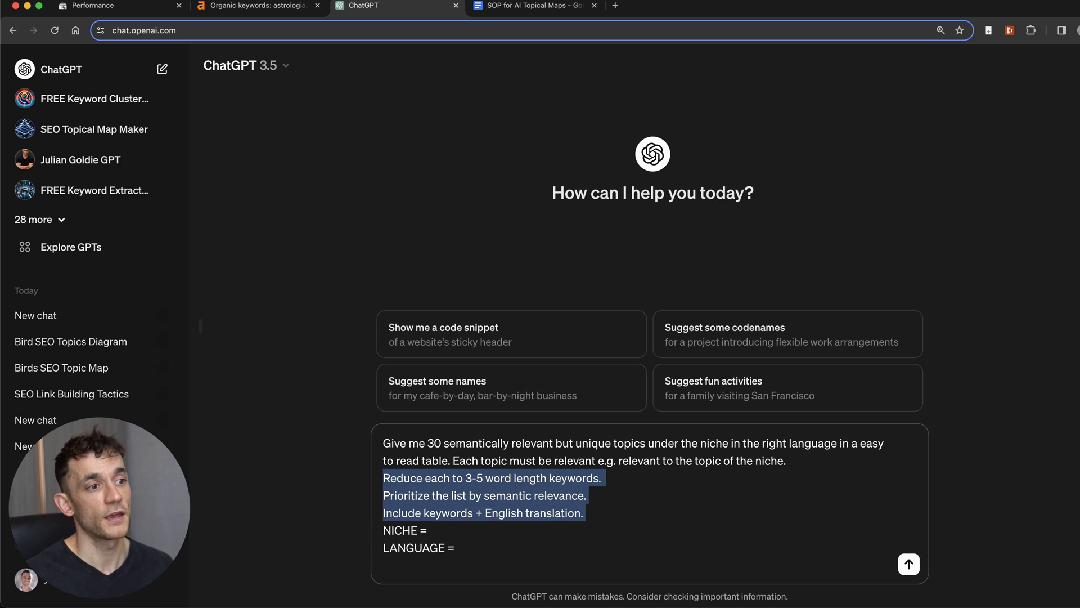
click(383, 443)
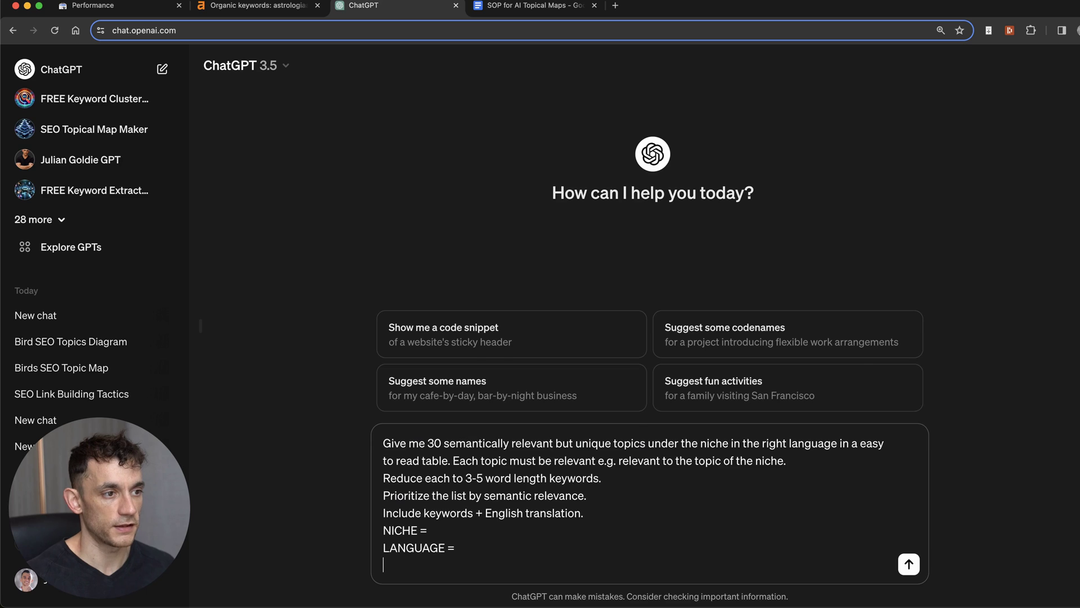
key(BackSpace)
Step: Fill in NICHE = Birds and LANGUAGE = Italian, then send the prompt
key(Up)
text(Ital)
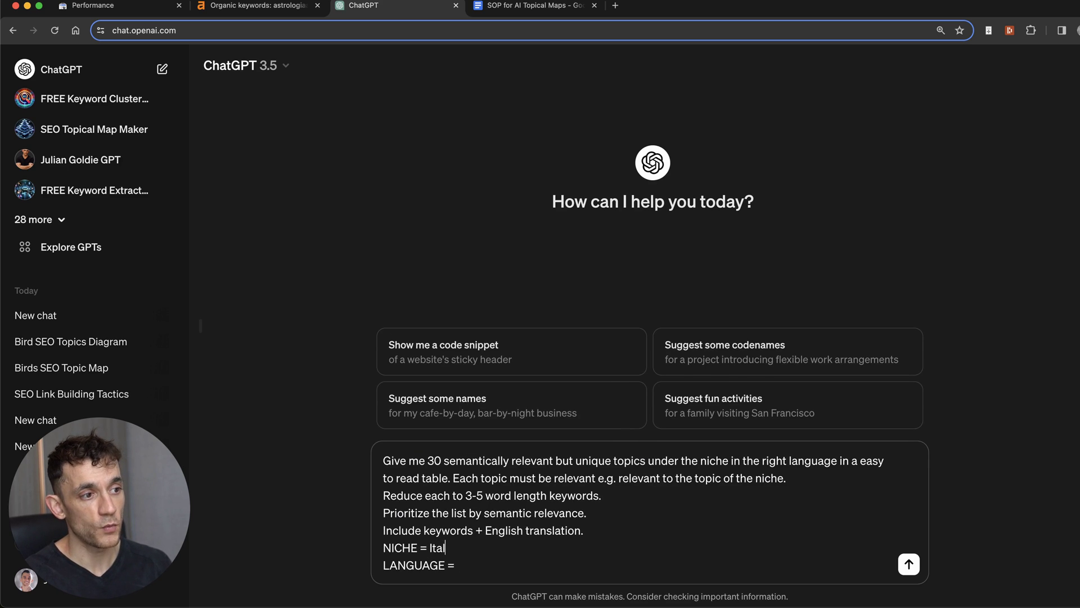
text(ian)
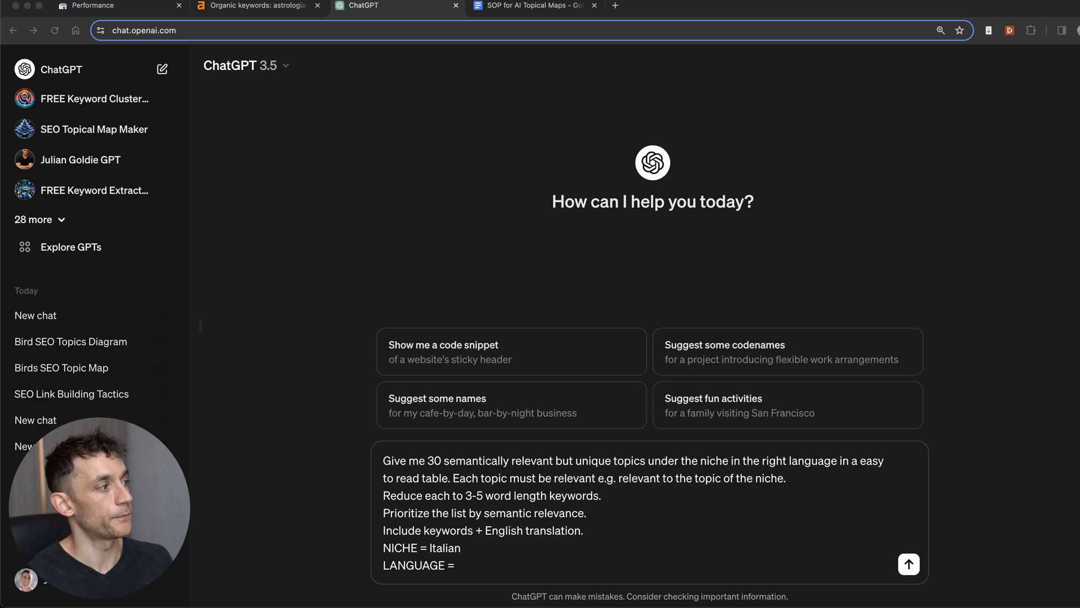
key(super+1)
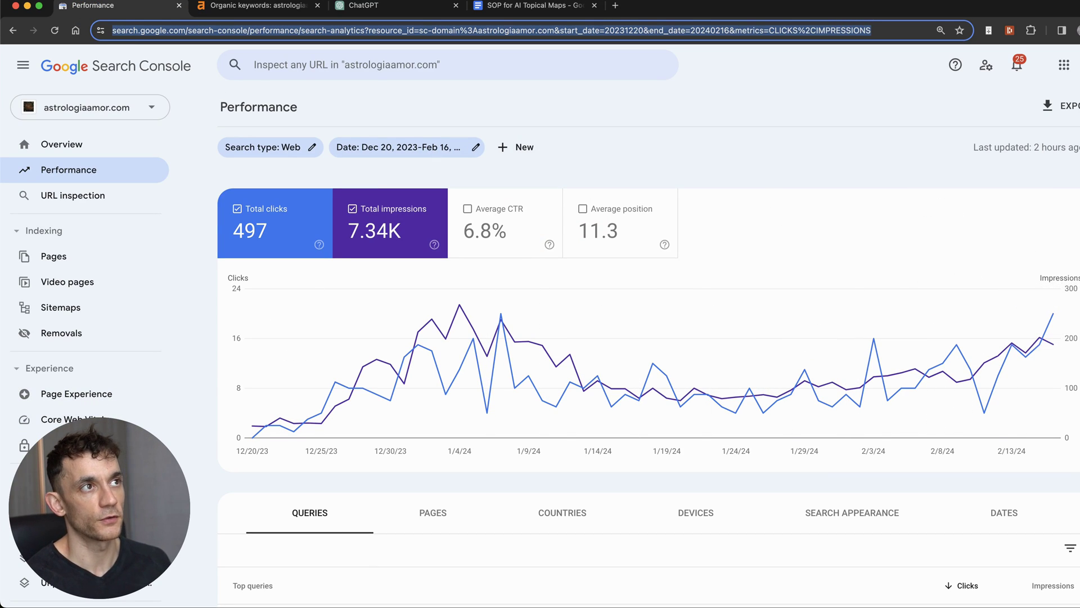
click(394, 6)
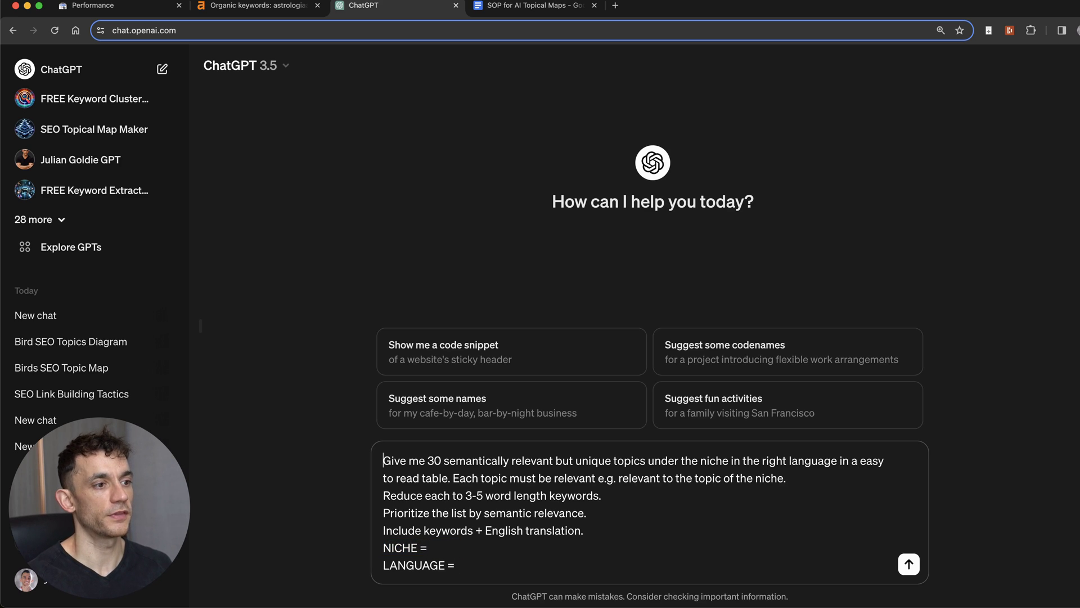
click(457, 565)
text(Italian)
text(Birds)
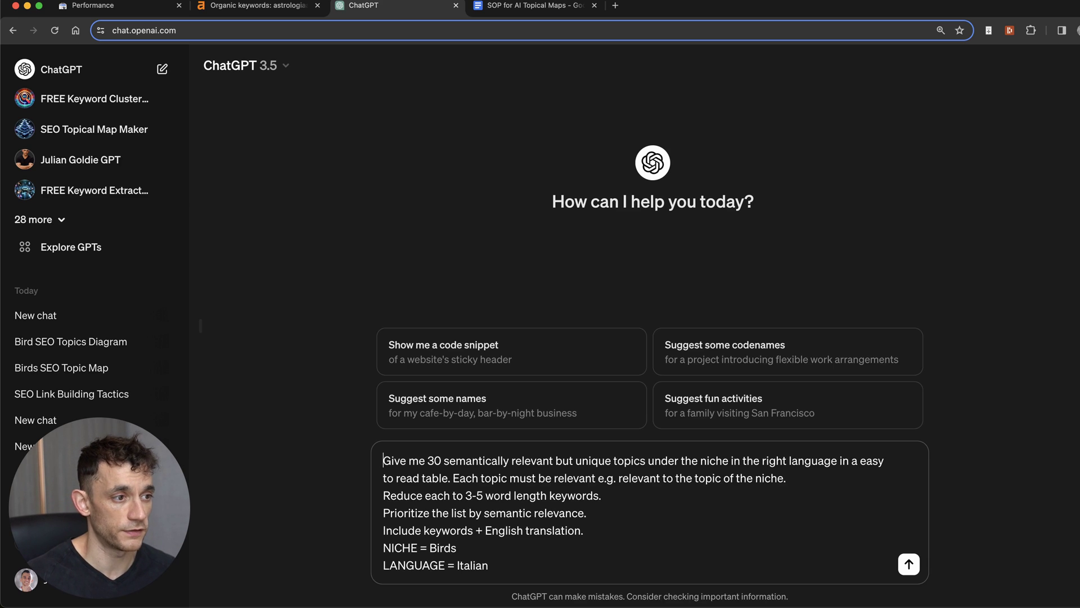
key(Return)
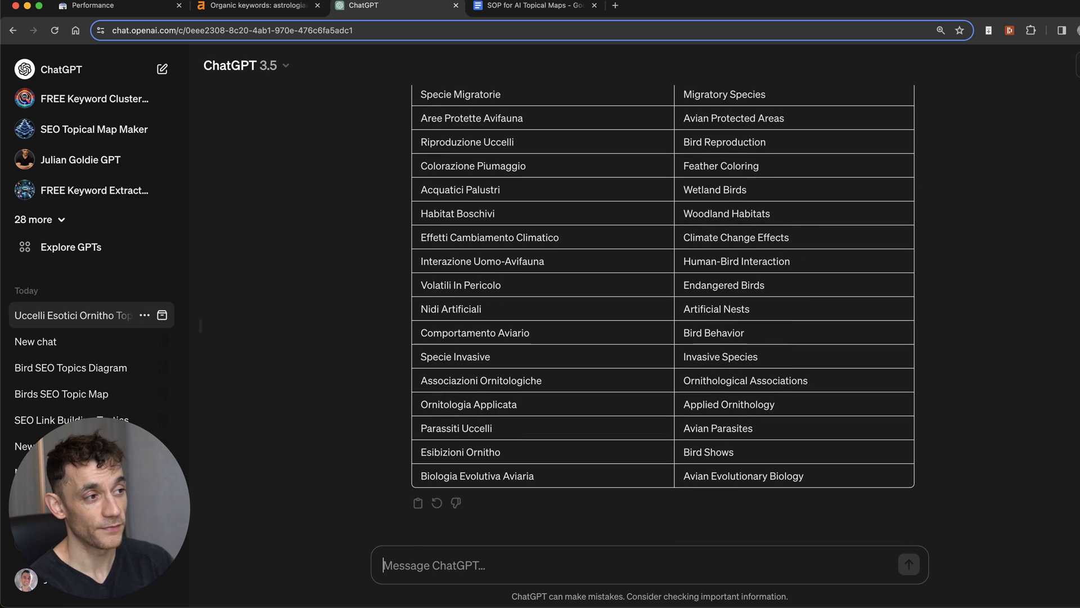
Step: Inspect the Italian Keyword / English Translation table from Uccelli Esotici to Biologia Evolutiva Aviaria
scroll(531, 228, up, 10)
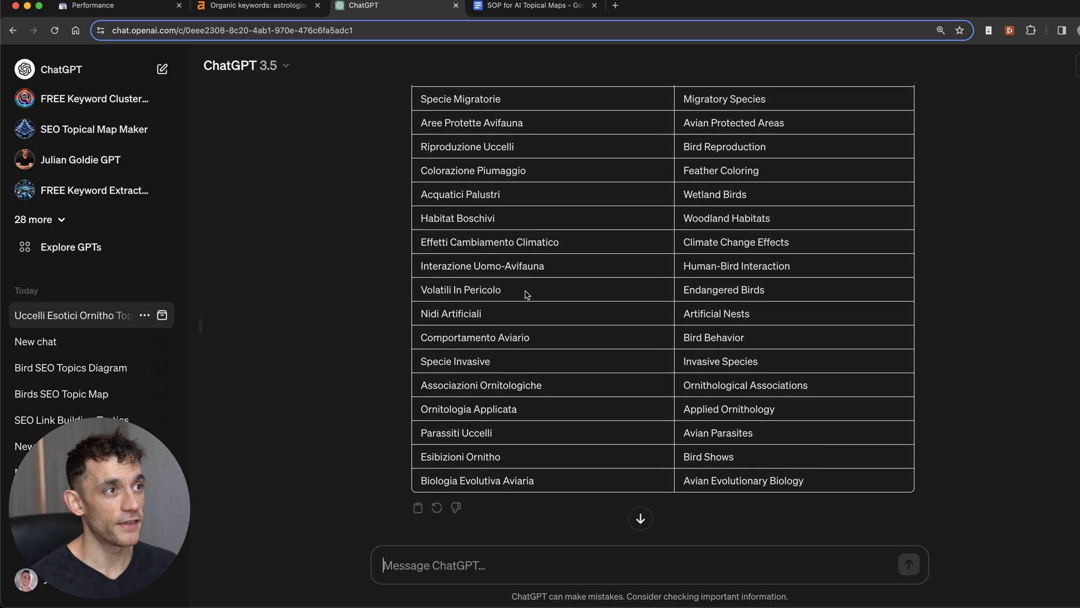
drag(423, 219, 763, 217)
triple_click(759, 217)
drag(416, 243, 488, 291)
scroll(526, 304, down, 2)
scroll(525, 303, down, 6)
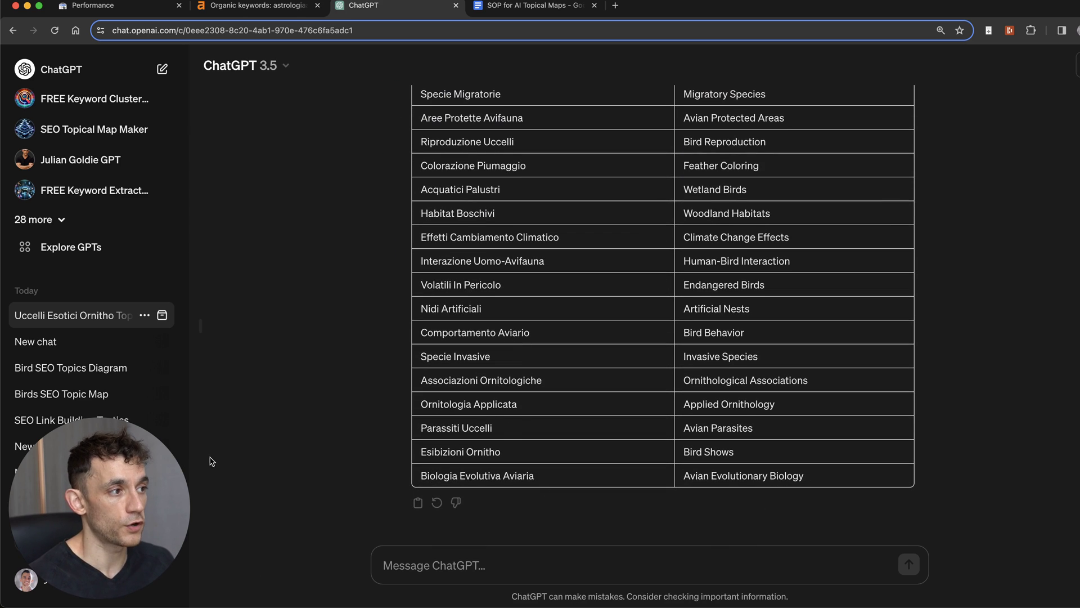
scroll(495, 360, up, 4)
scroll(499, 367, up, 4)
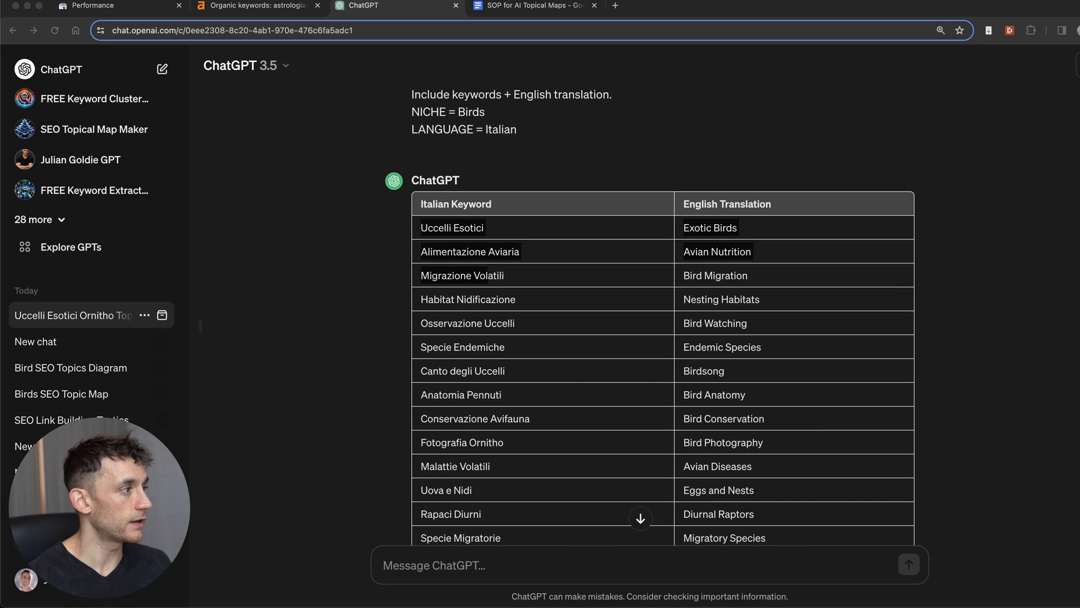
Step: Copy the PART 2 prompt from the SOP document into a new ChatGPT message
click(557, 5)
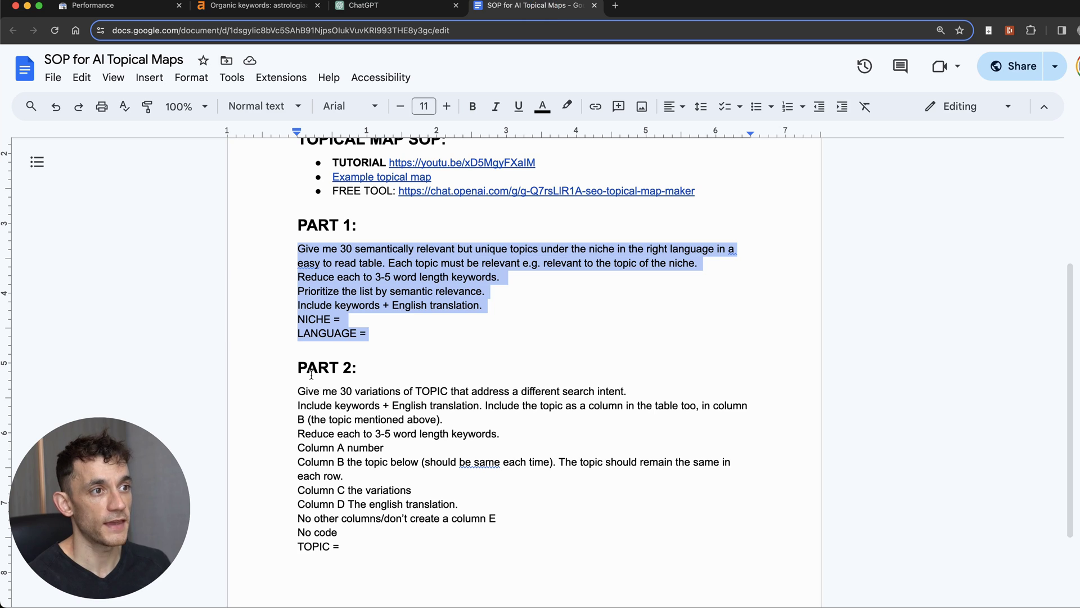
drag(298, 366, 456, 566)
key(super+c)
click(337, 552)
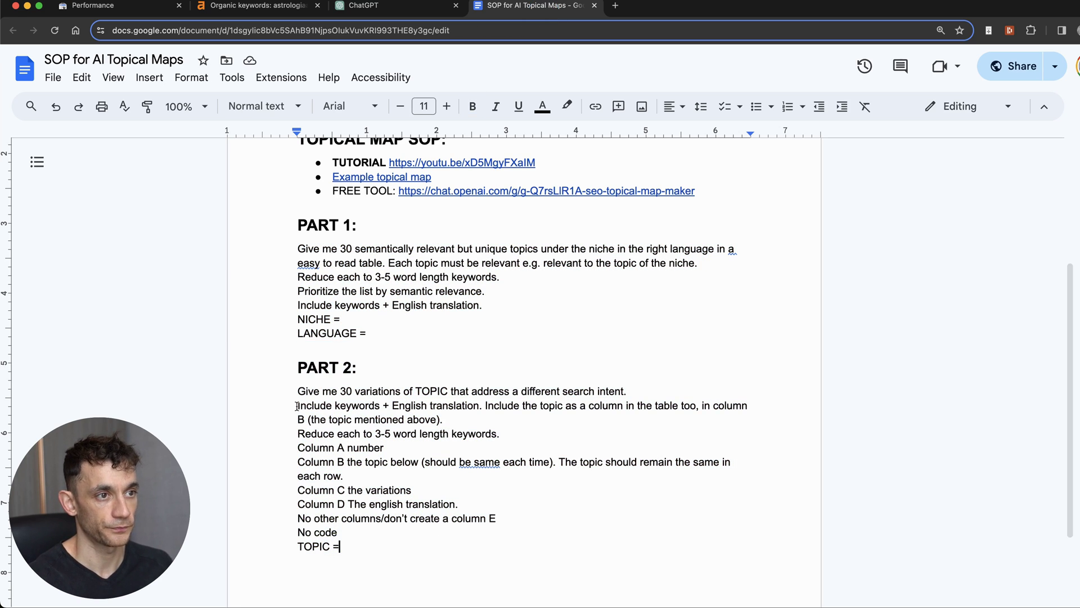
click(363, 5)
key(super+v)
Step: Remove the empty line after TOPIC = in the draft and clear the SOP's PART 2 selection
drag(383, 356, 781, 359)
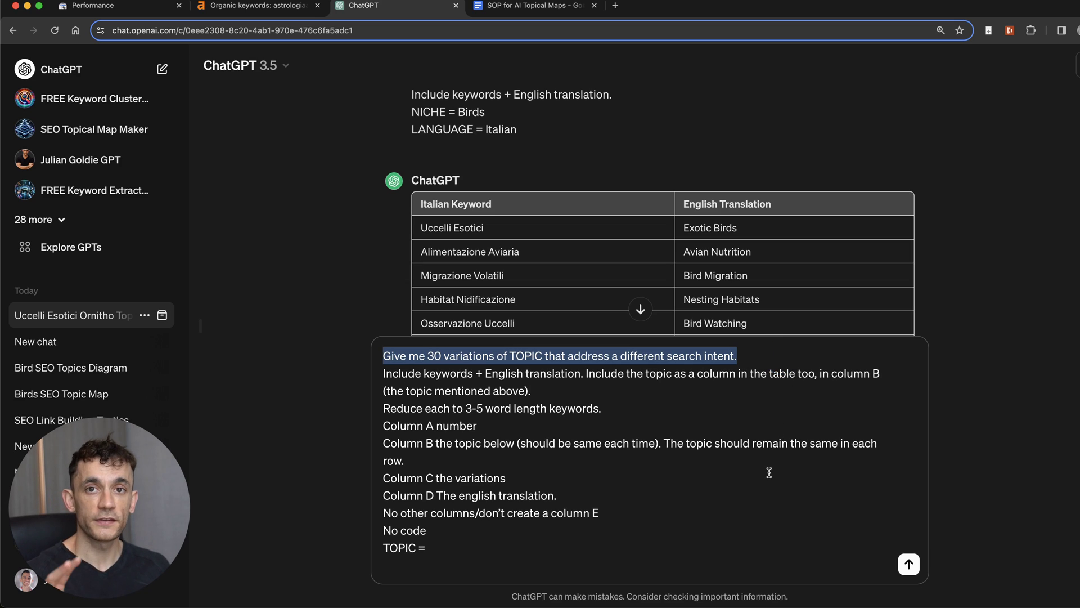
click(743, 488)
click(622, 512)
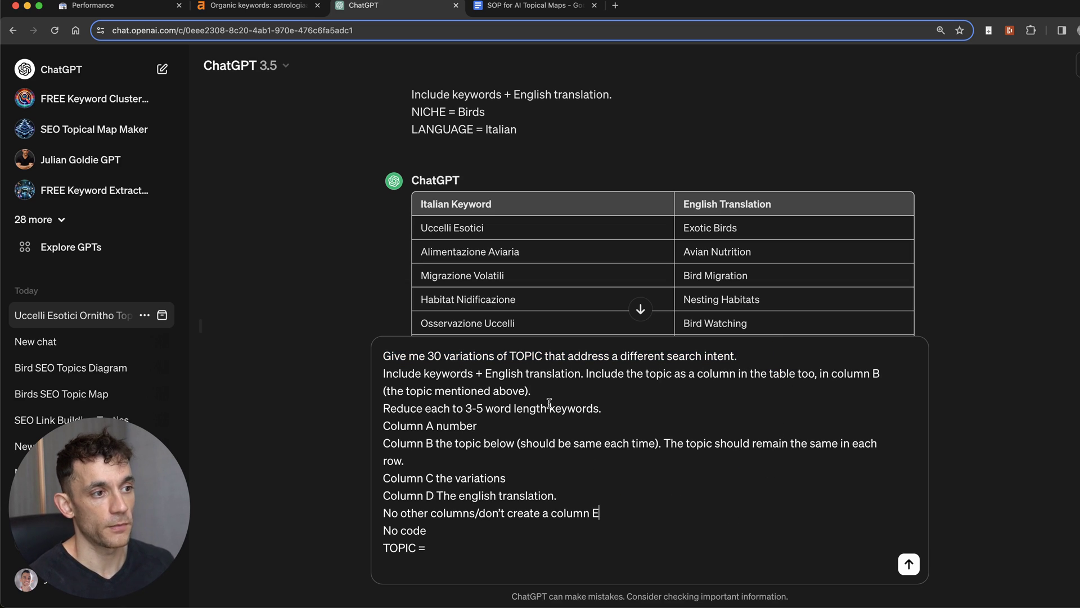
key(super+l)
click(590, 484)
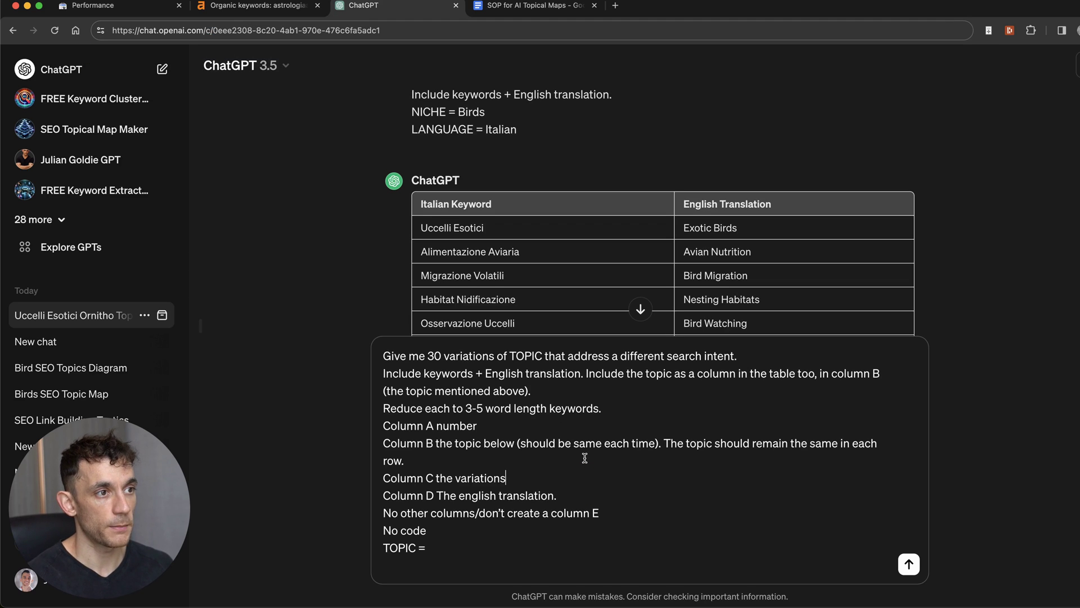
key(BackSpace)
key(ctrl+Tab)
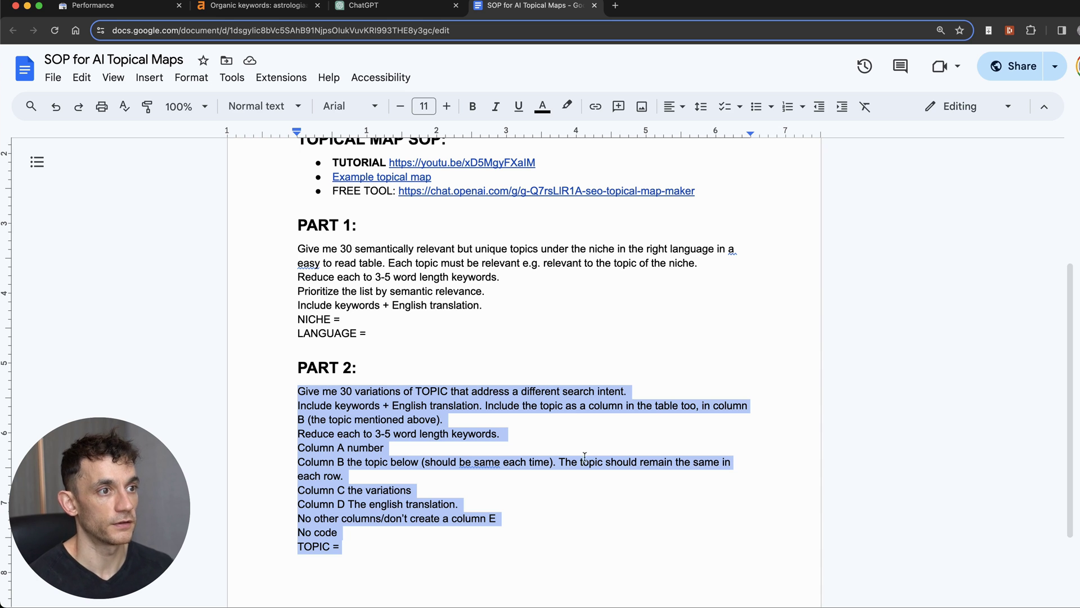
click(445, 353)
Step: Send the variations prompt with TOPIC = Uccelli Esotici
key(ctrl+shift+Tab)
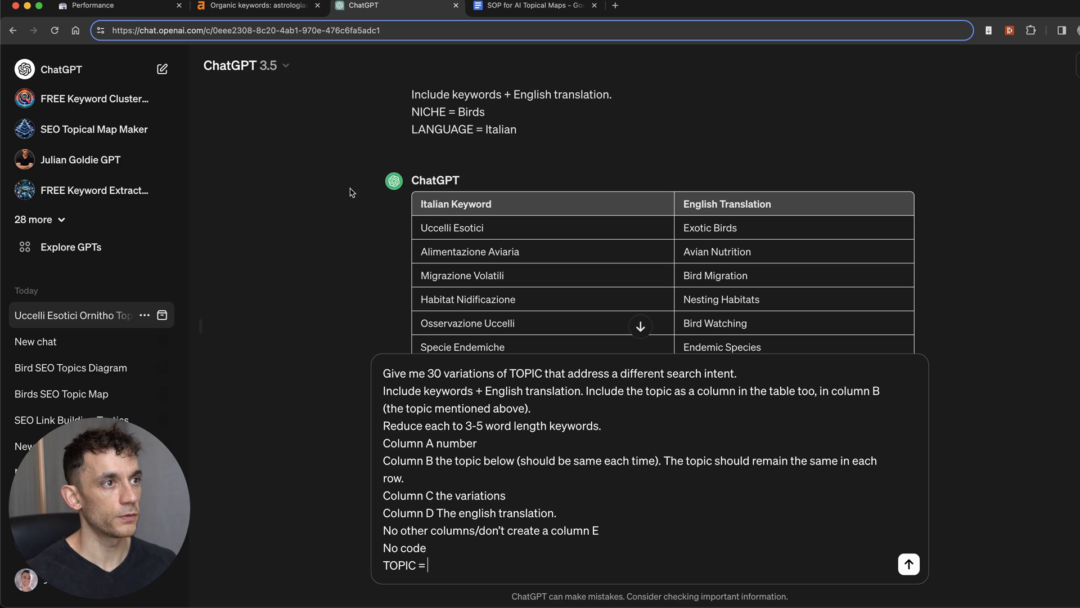
double_click(468, 228)
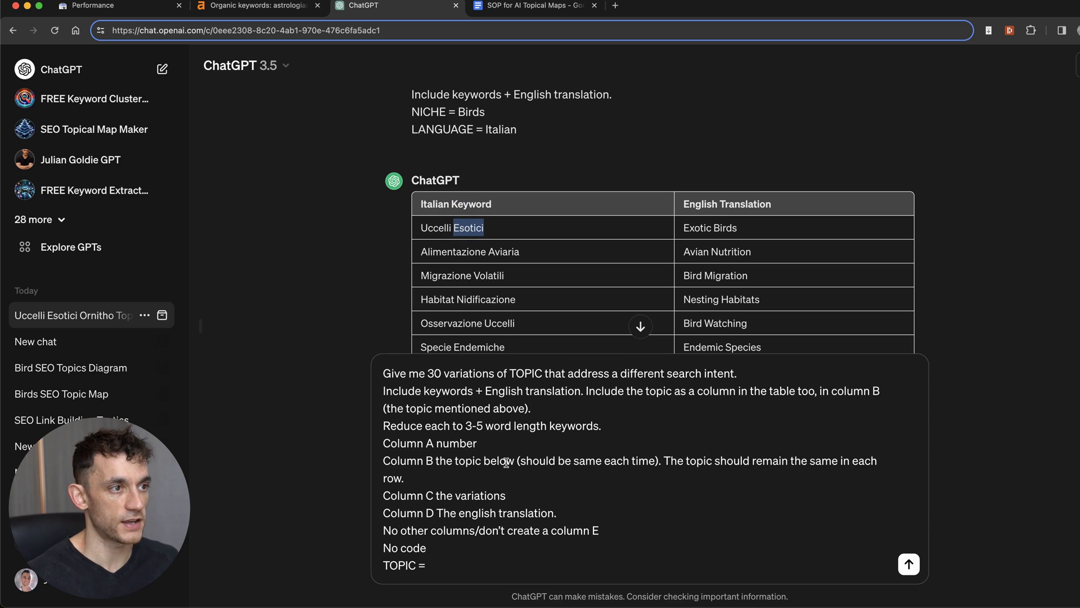
key(super+v)
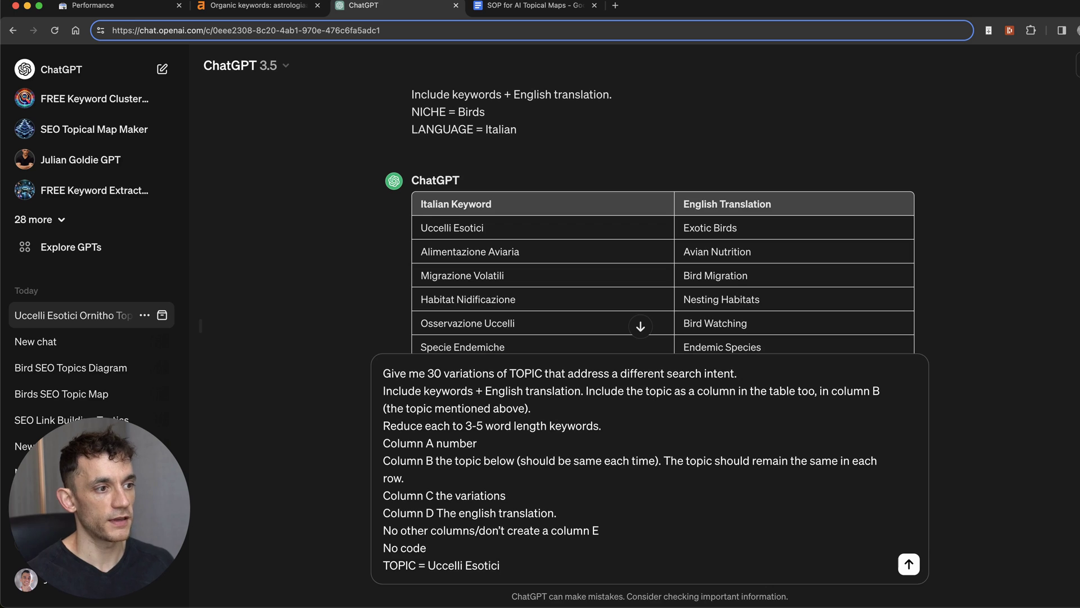
key(Return)
click(642, 520)
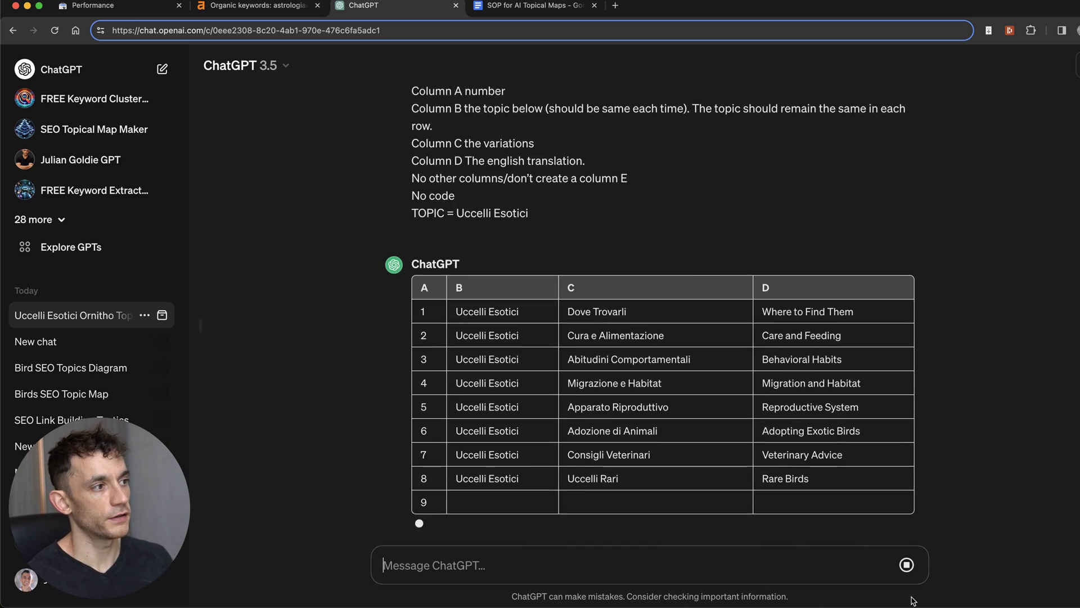
Step: Inspect the table's first row, such as Cura e Alimentazione / Care and Feeding
triple_click(473, 217)
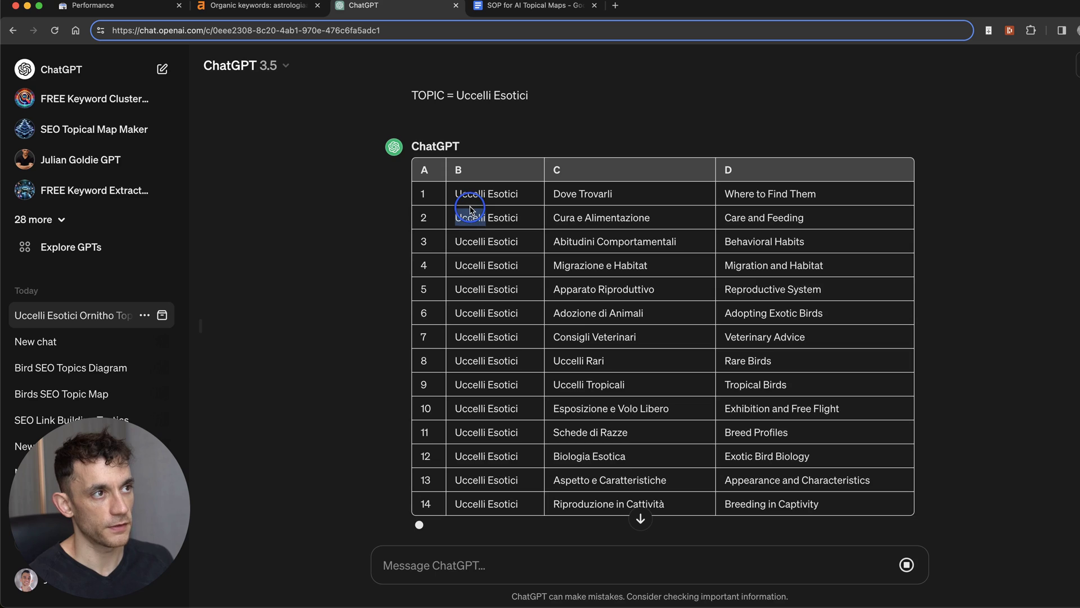
click(586, 213)
triple_click(586, 213)
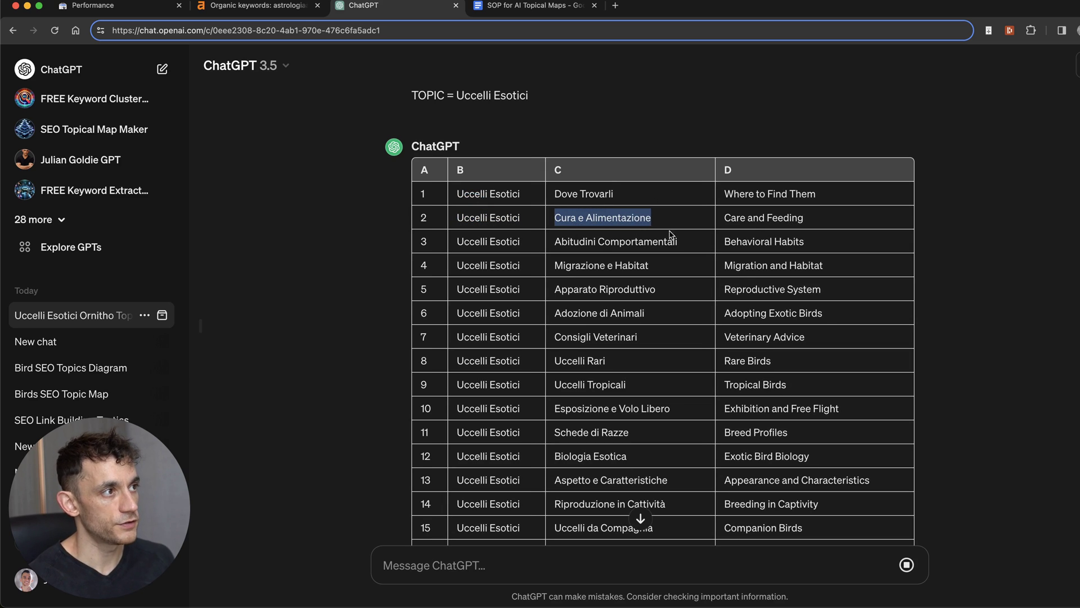
triple_click(751, 221)
scroll(753, 227, up, 3)
drag(458, 162, 527, 162)
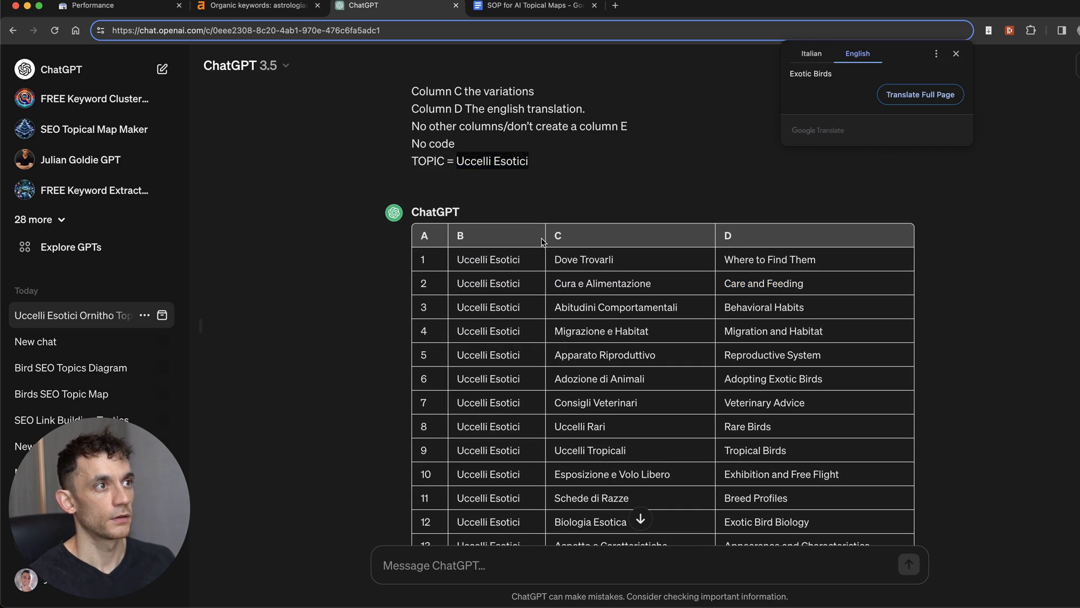
click(524, 195)
scroll(728, 338, down, 5)
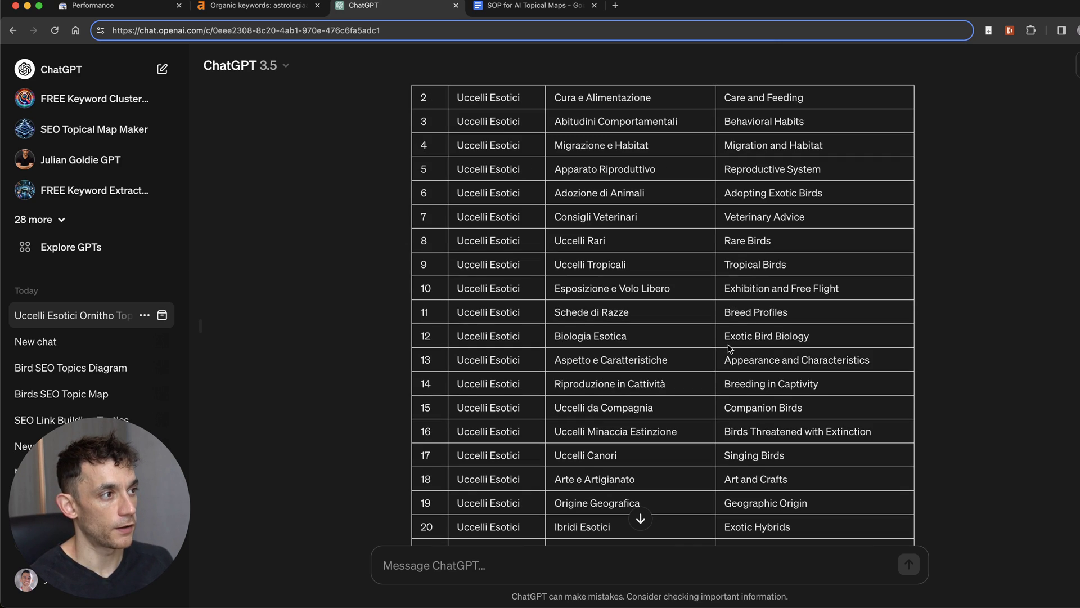
Step: Review further English translations like Tropical Birds, Exotic Bird Biology and row 20
drag(724, 258, 791, 265)
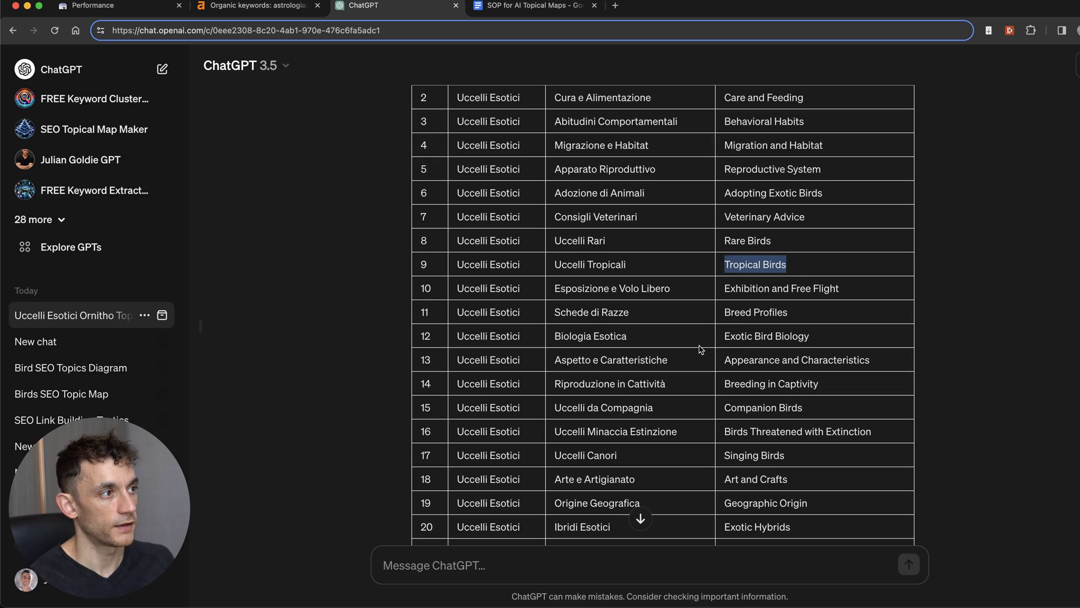
drag(724, 336, 822, 335)
click(784, 441)
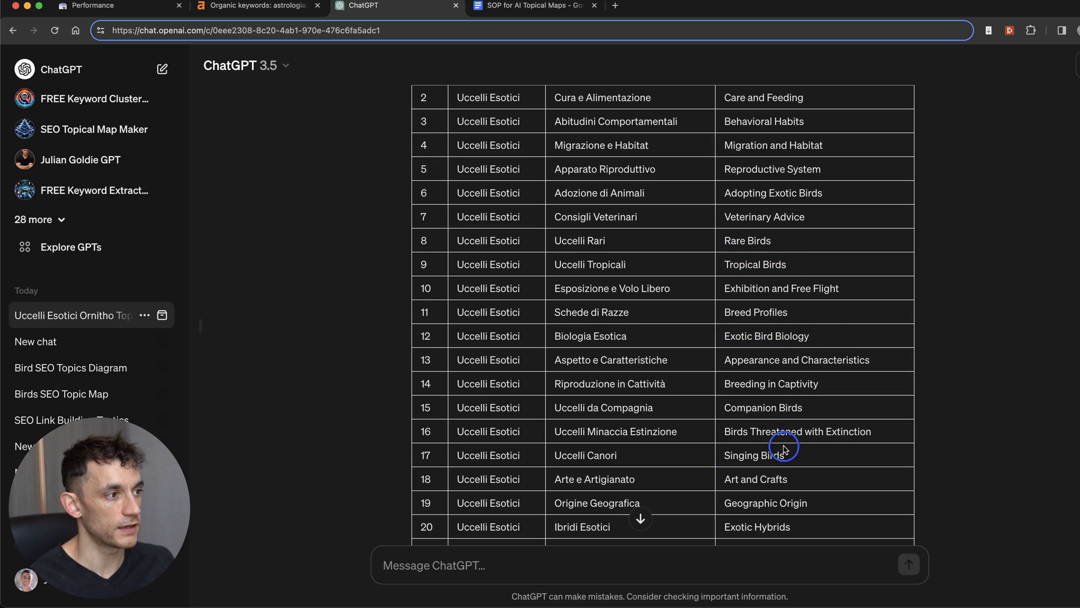
drag(714, 526, 829, 506)
scroll(820, 501, up, 6)
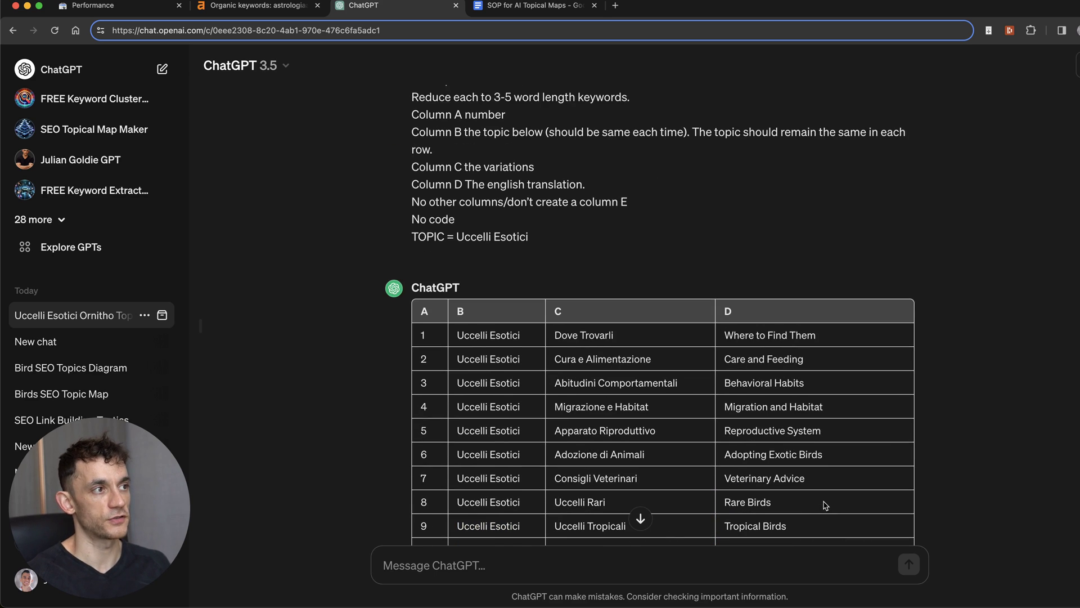
scroll(799, 512, down, 5)
scroll(779, 519, down, 6)
click(741, 345)
scroll(802, 329, up, 5)
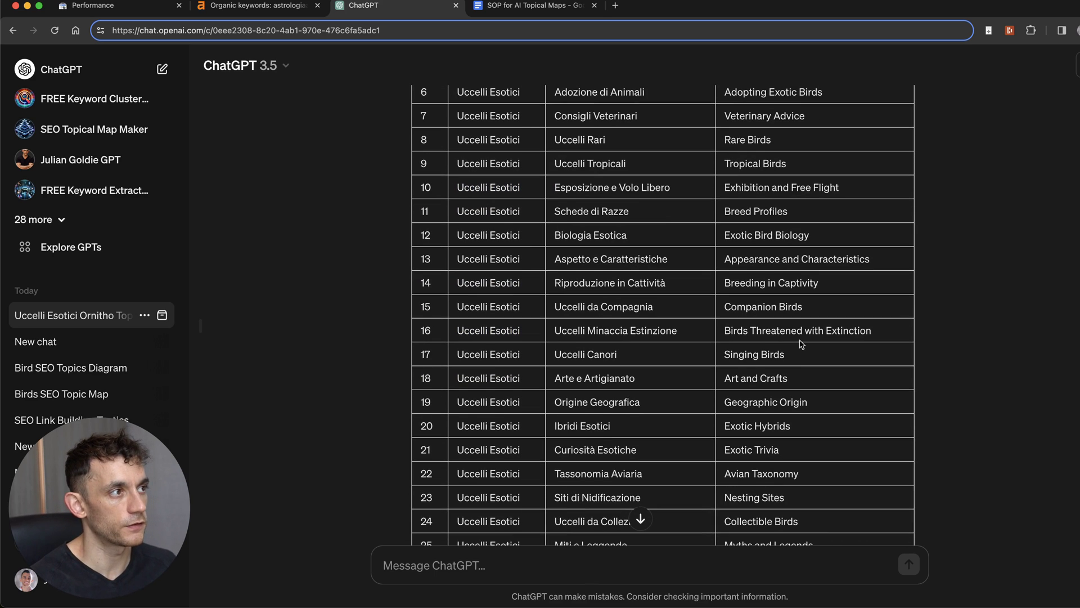
scroll(802, 330, up, 9)
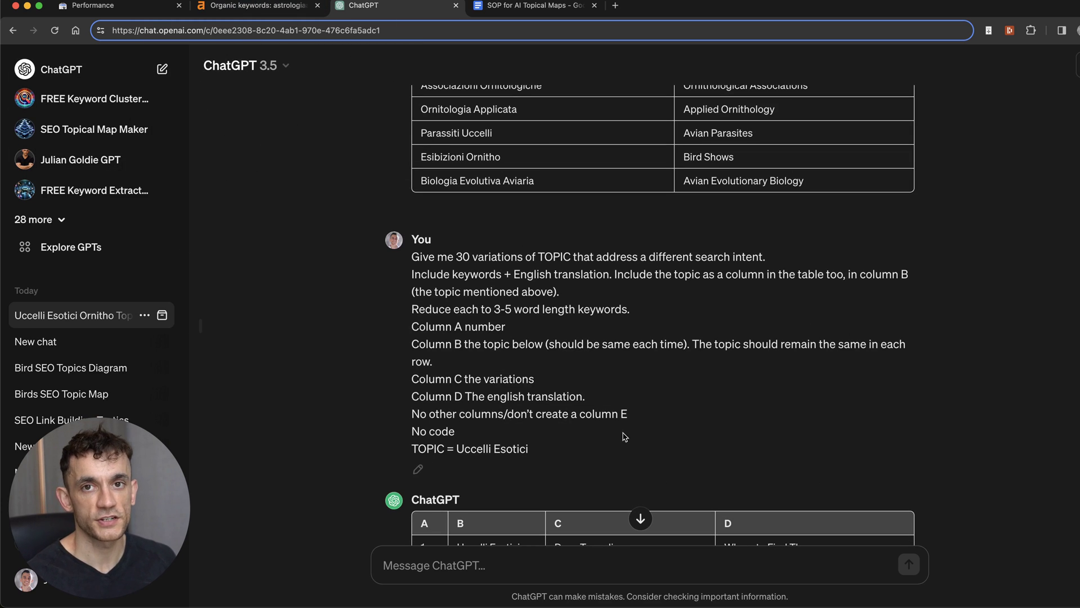
Step: Jump to the end of the variations table, then go back to the Search Console performance report
click(640, 518)
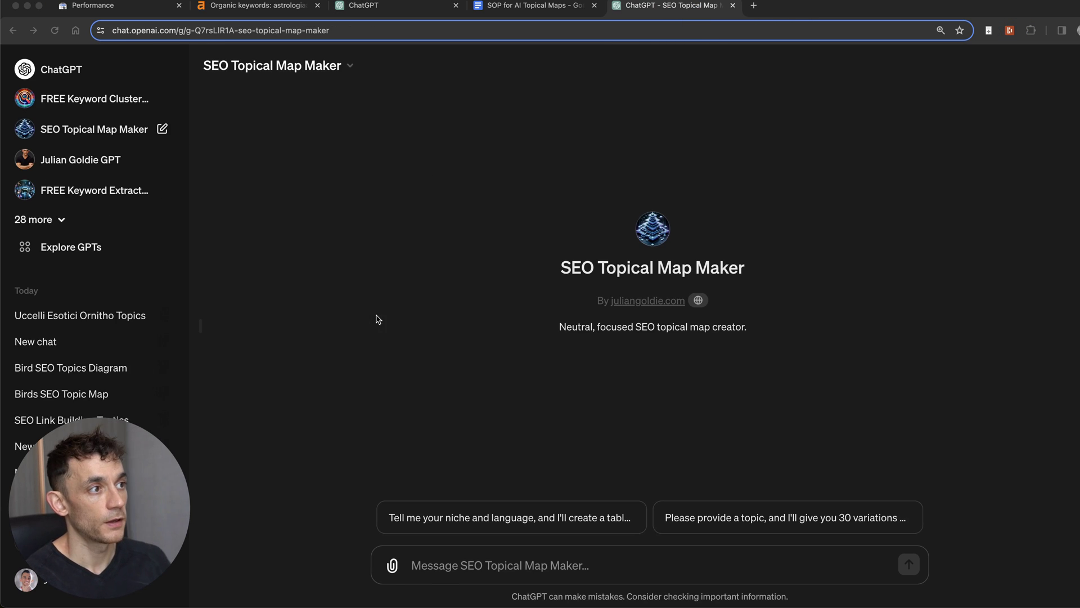
click(941, 476)
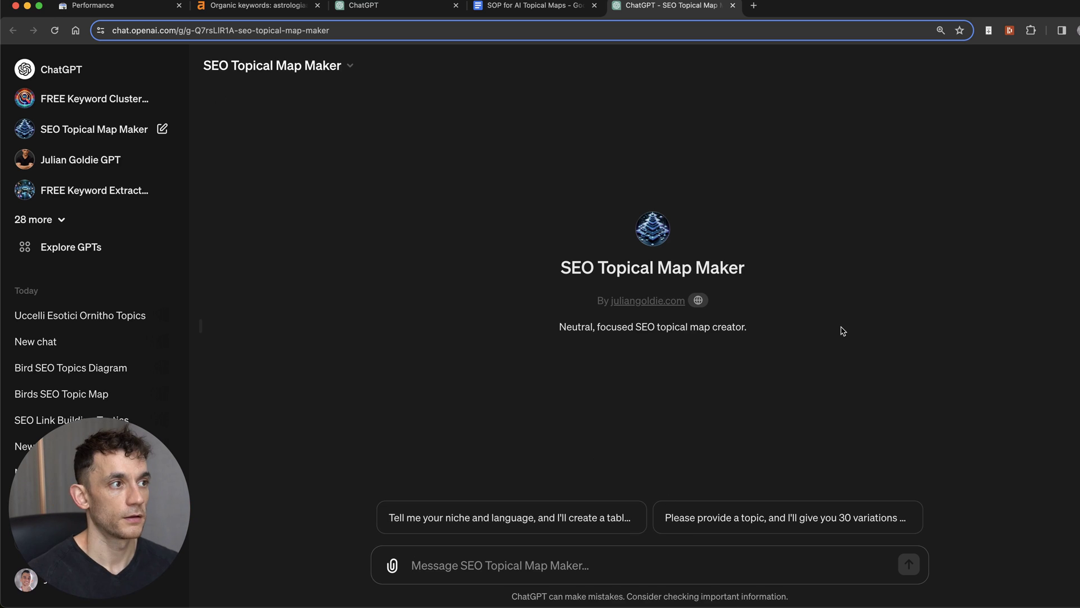
key(super+1)
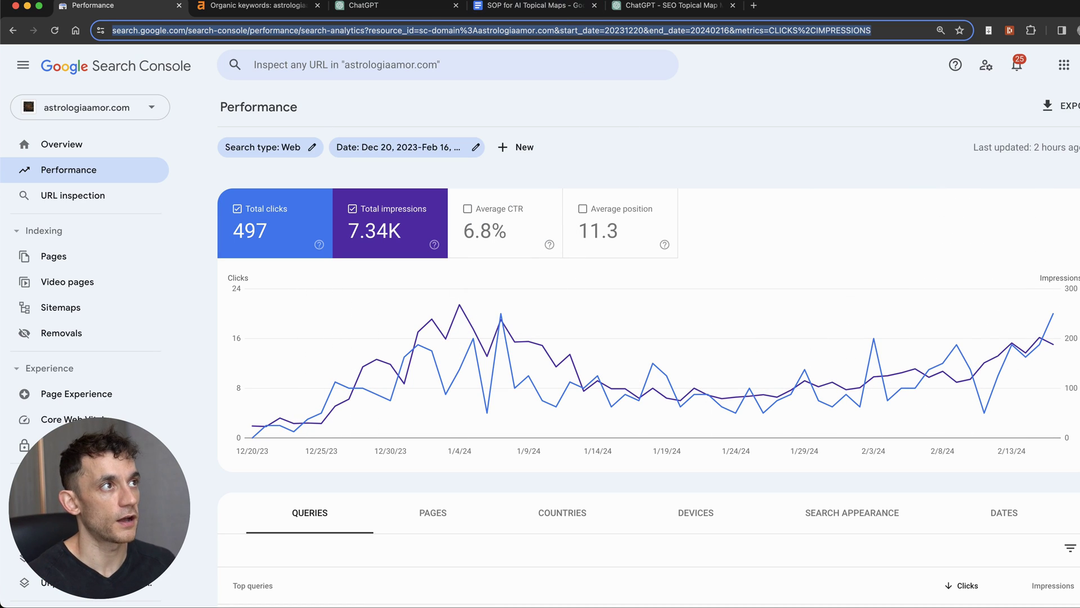
Step: Check the SOP for AI Topical Maps prompts, ending on the empty SEO Topical Map Maker chat
click(686, 18)
click(69, 6)
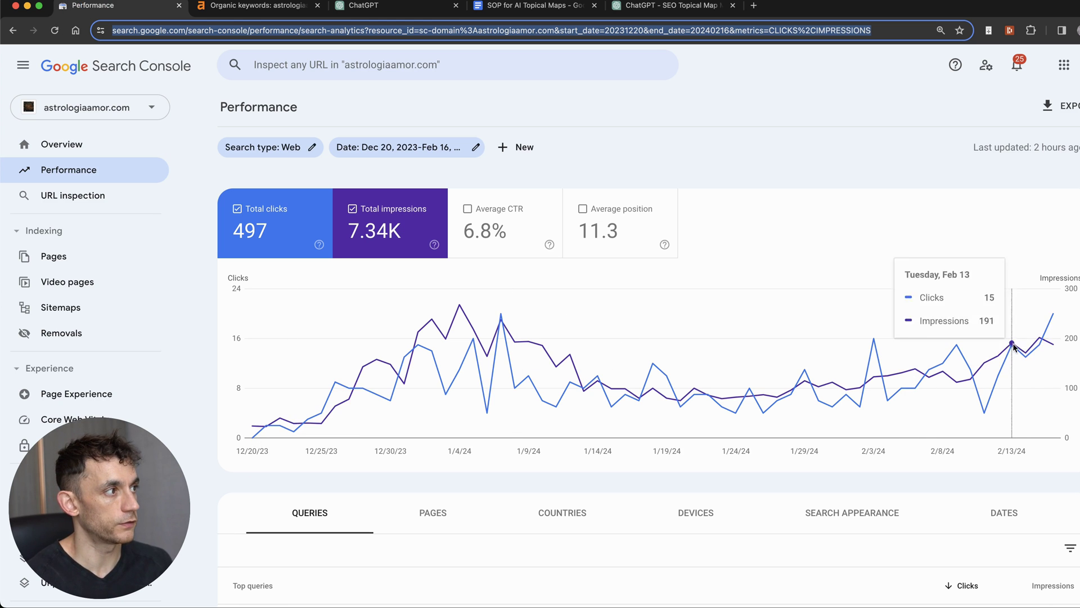
click(657, 7)
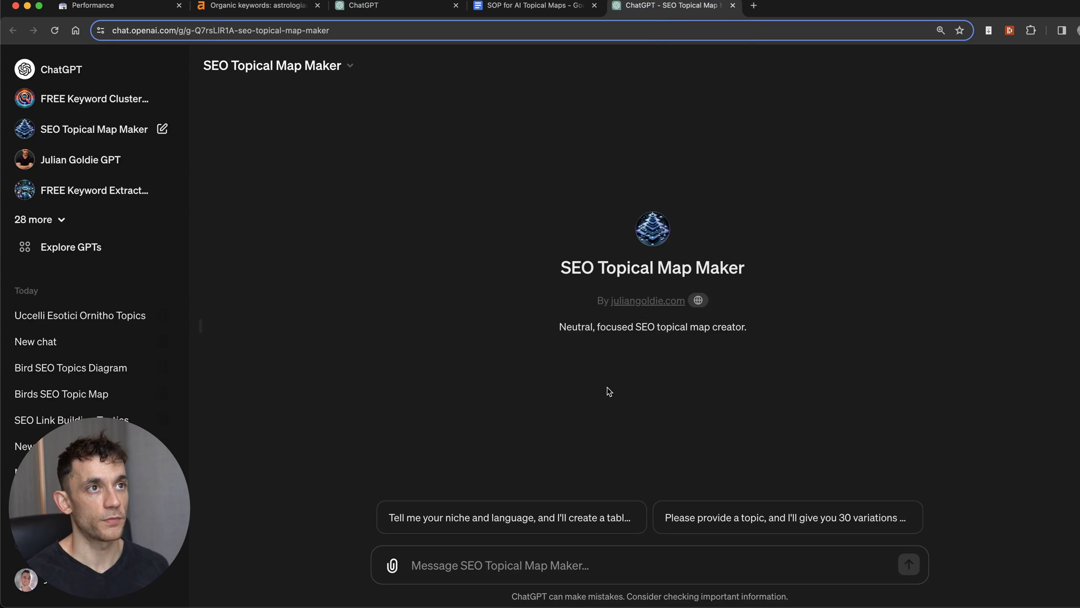
key(ctrl+shift+Tab)
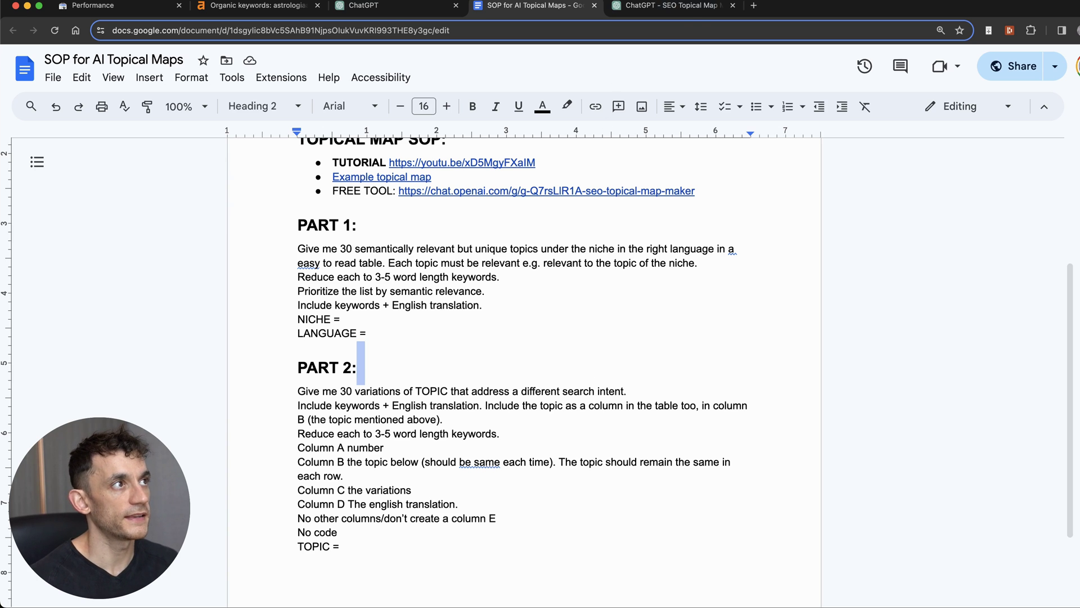
key(ctrl+Tab)
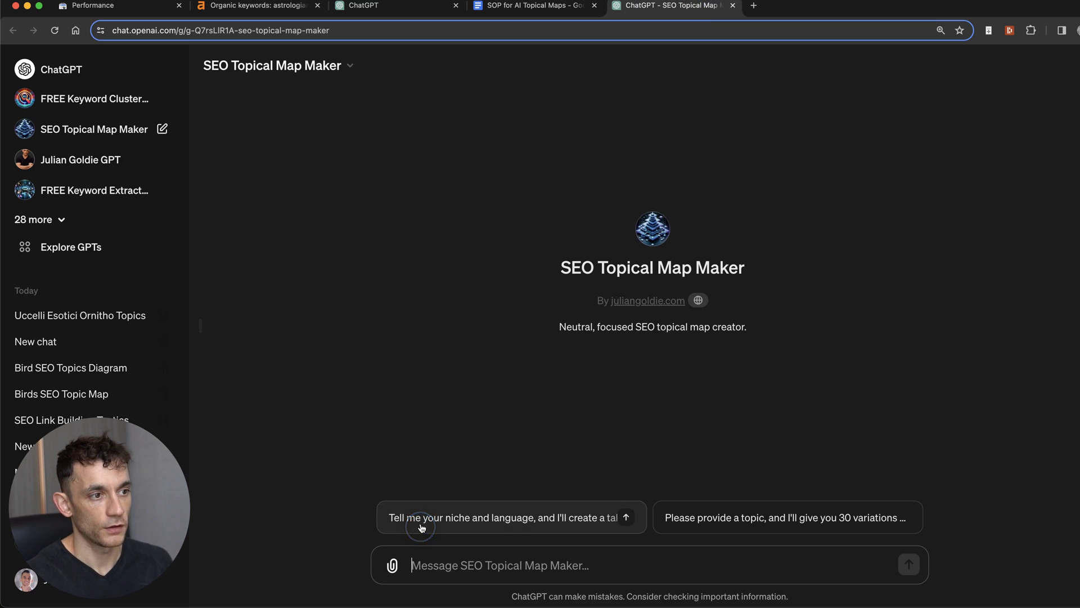
Step: Use the niche-and-language starter and answer with niche 'Birds' in Italian
click(421, 528)
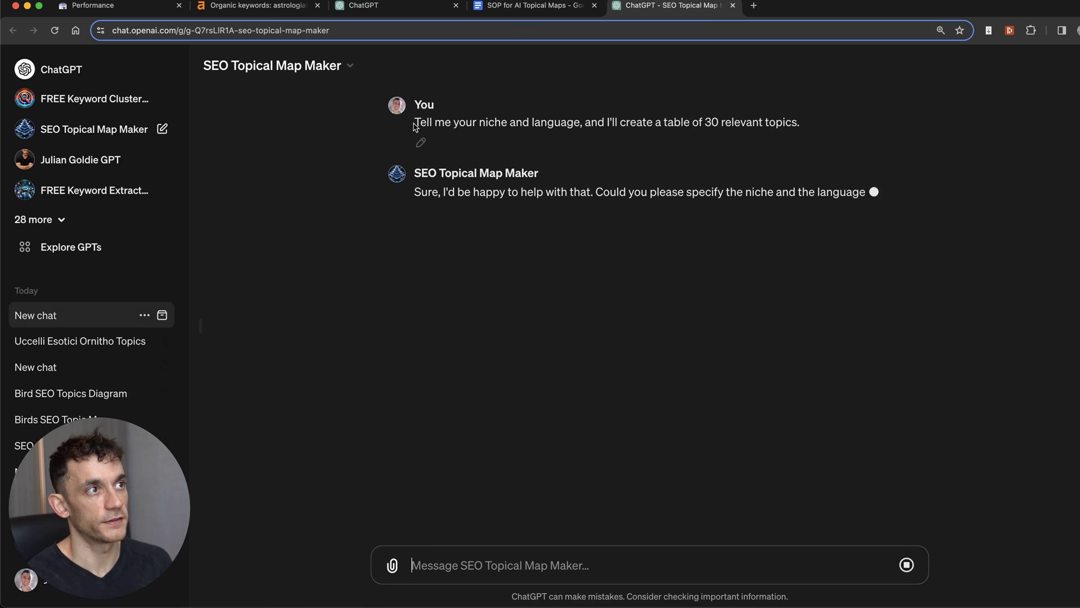
drag(415, 126, 806, 119)
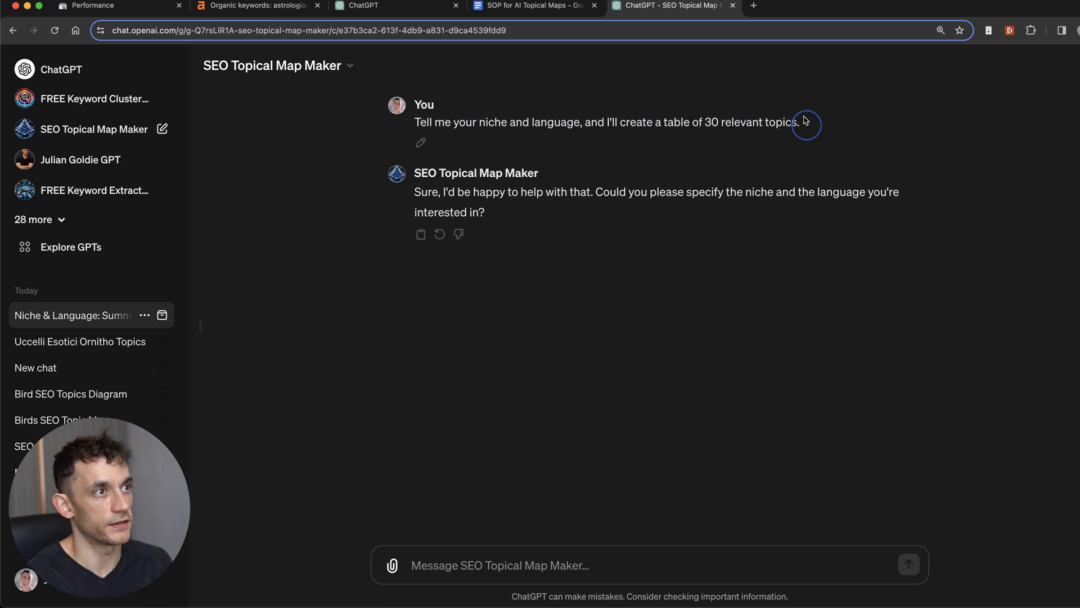
click(533, 569)
text(Birds)
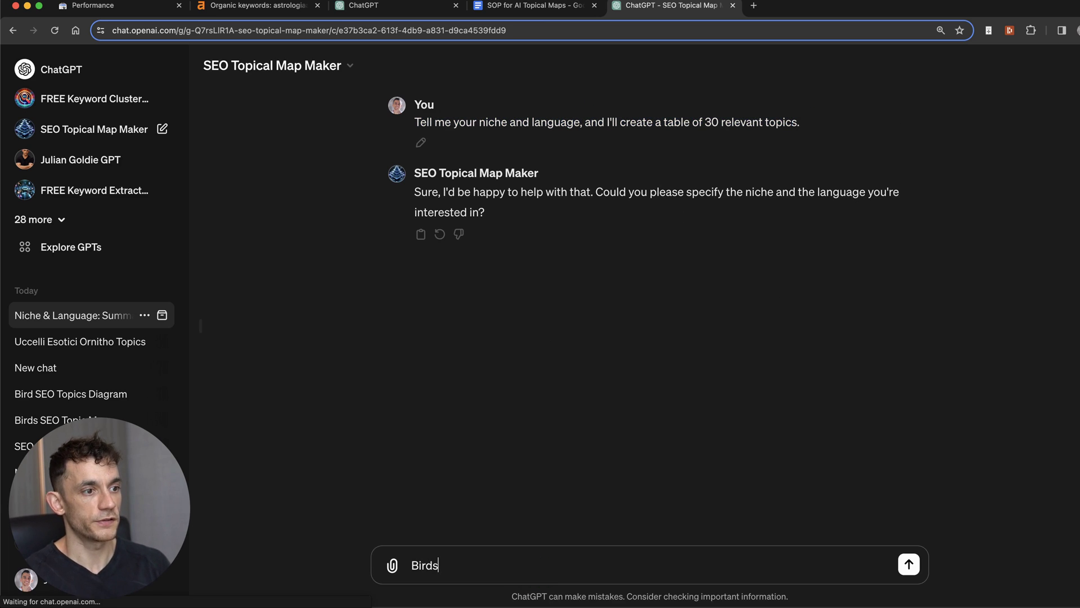
key(Return)
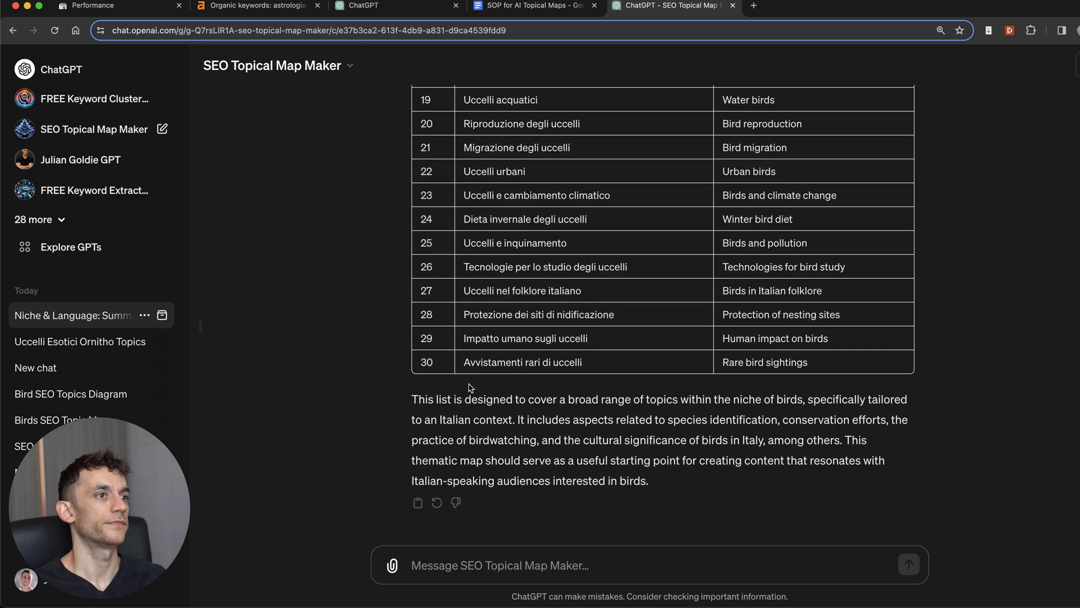
scroll(471, 388, up, 12)
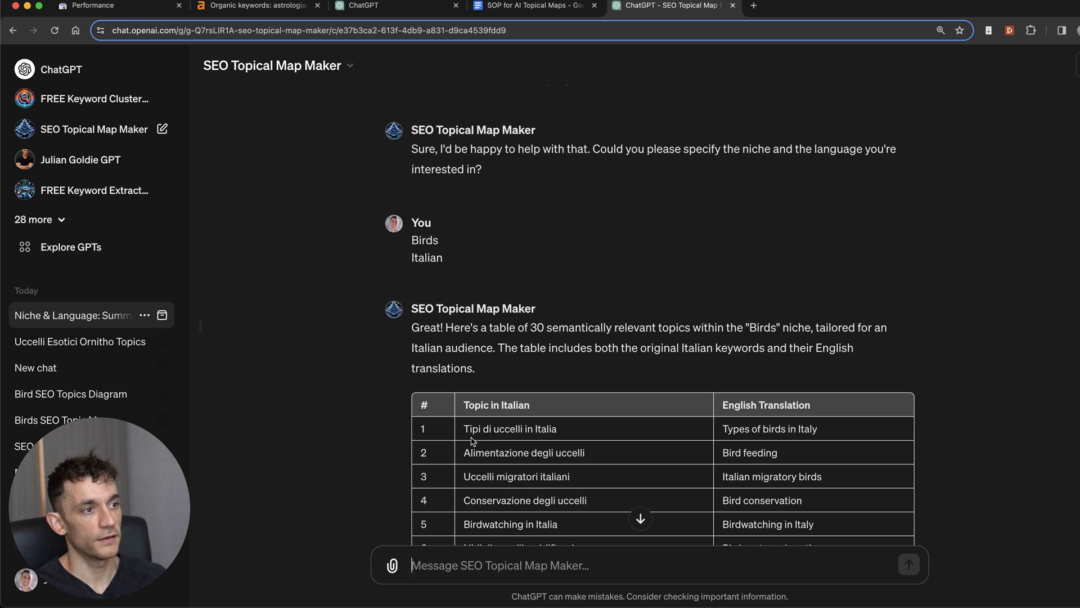
Step: Send 'Give me the pages for Tipi di uccelli in Italia' and review the variations table
text(Giv)
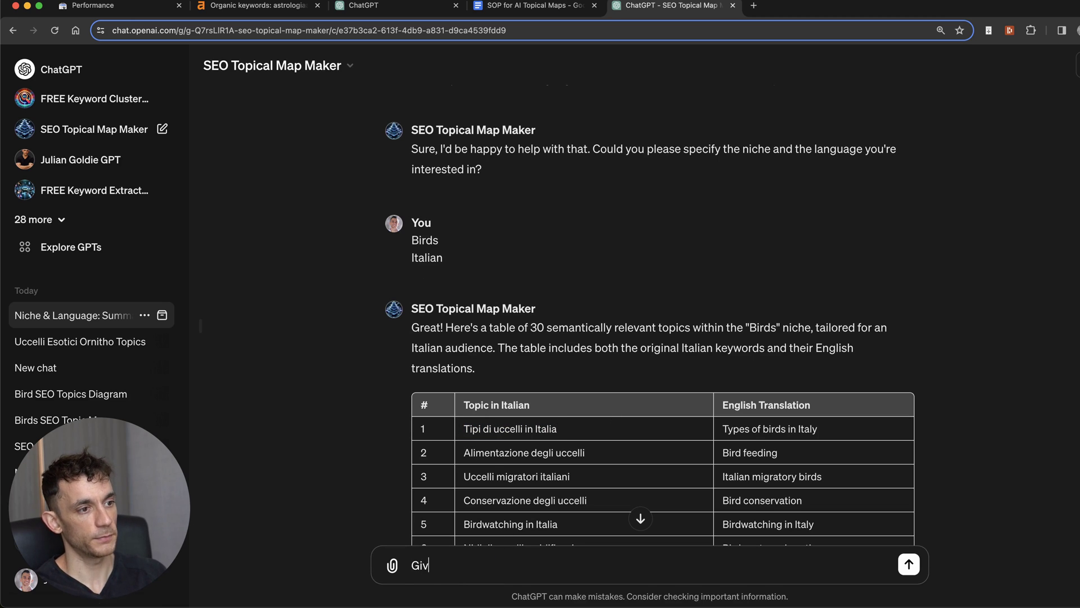
text(e me the pages for)
text(Tipi di uccelli in Italia)
key(Return)
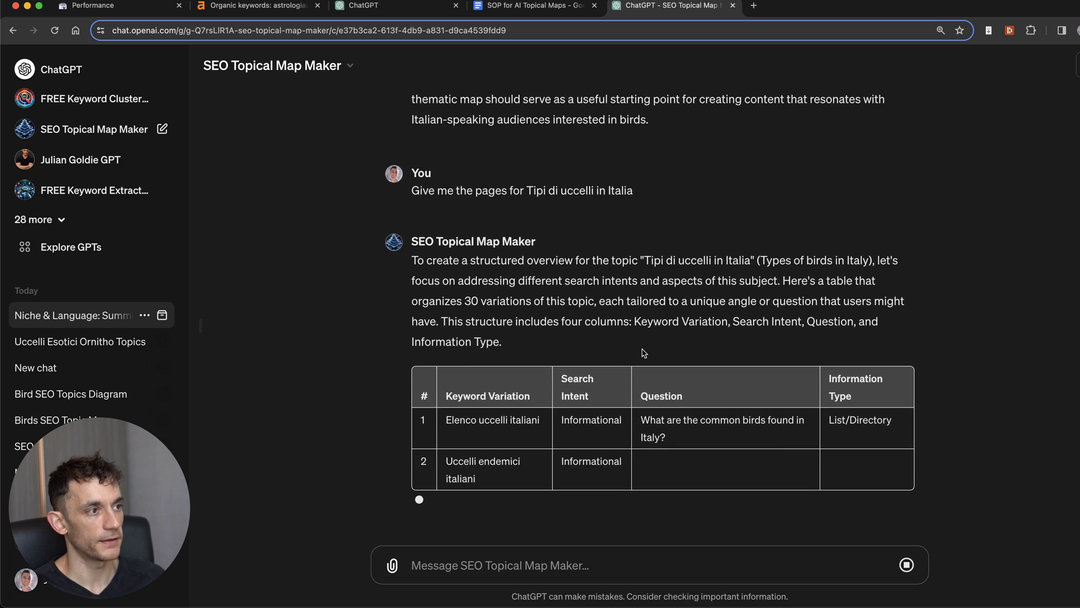
click(476, 324)
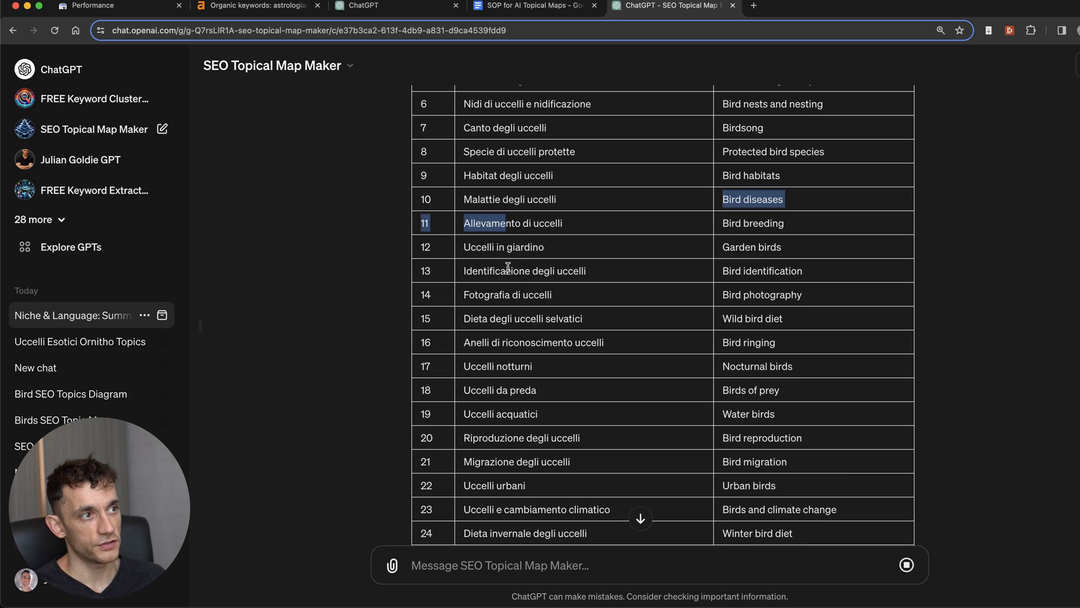
scroll(514, 388, down, 10)
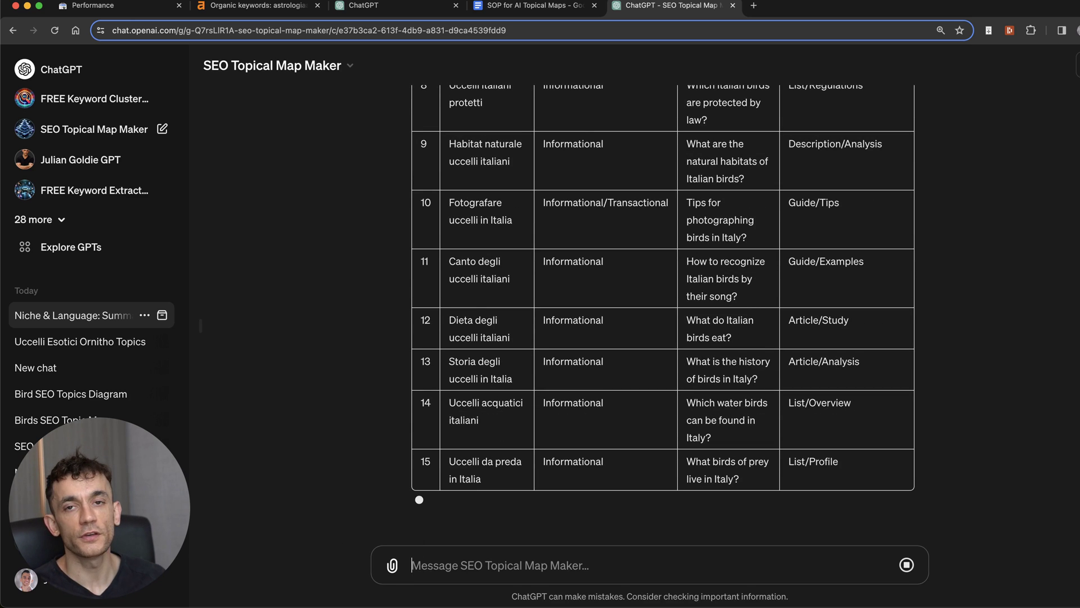
Step: Draft 'Create an SEO outline for my article on Elenco uccelli italiani' for the outline GPT
text(@)
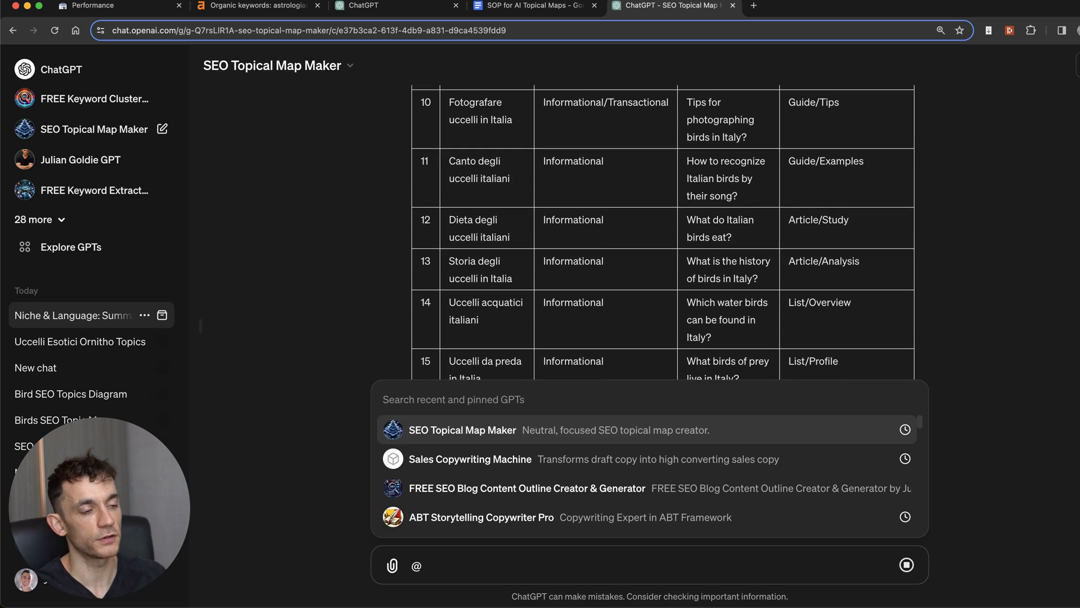
text(@seo)
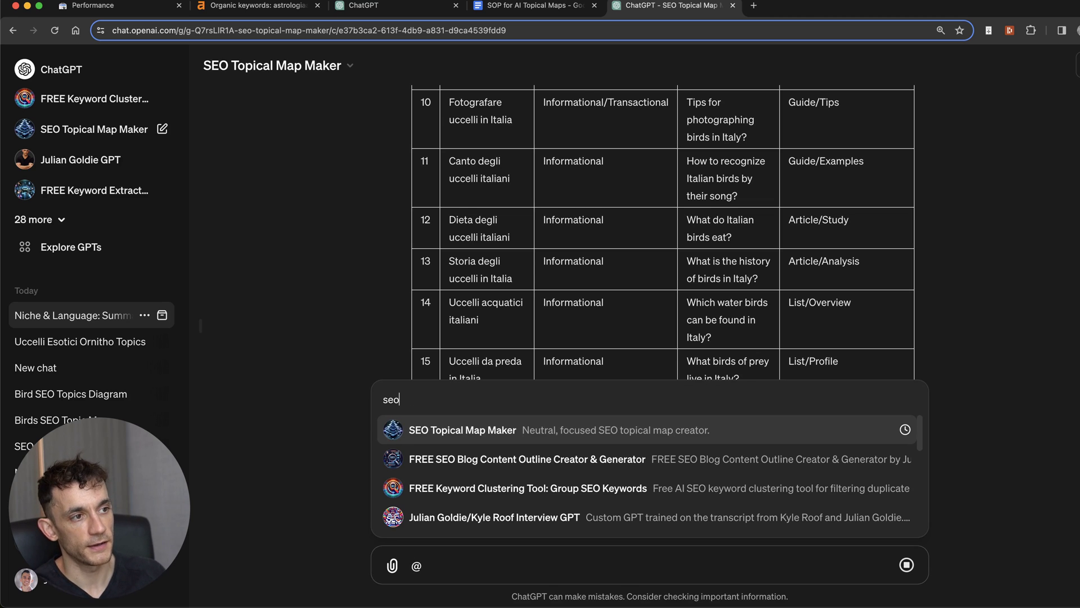
click(528, 457)
scroll(519, 388, up, 20)
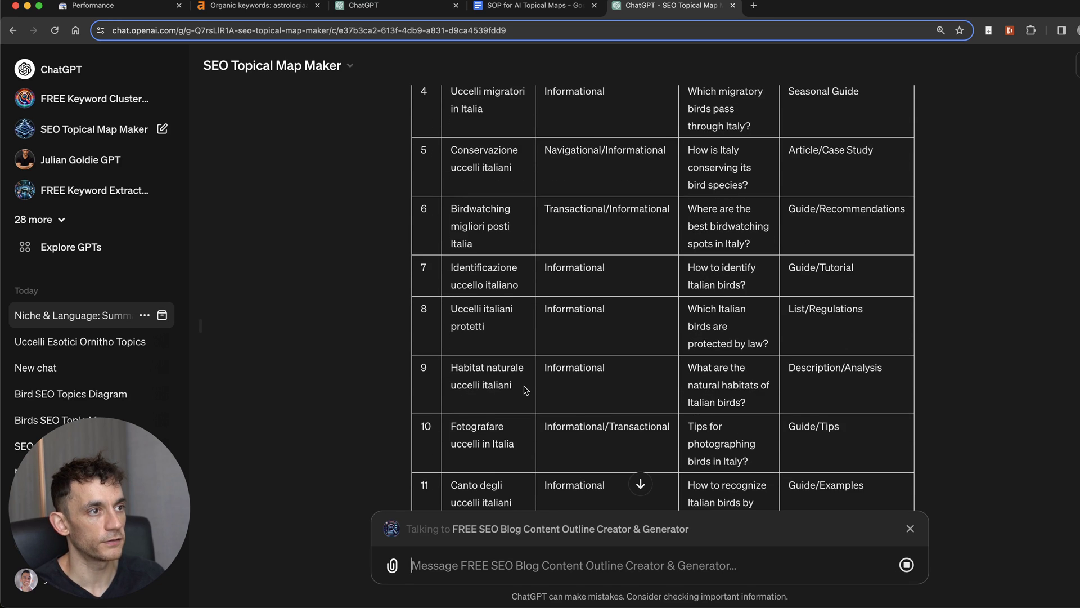
triple_click(474, 390)
key(super+c)
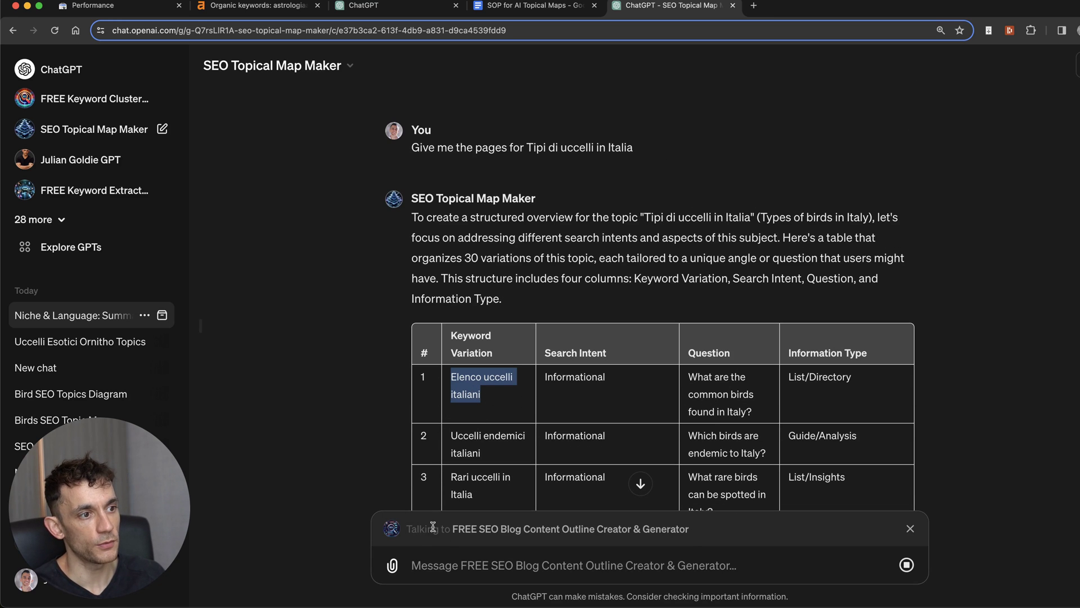
click(422, 566)
key(super+v)
key(super+a)
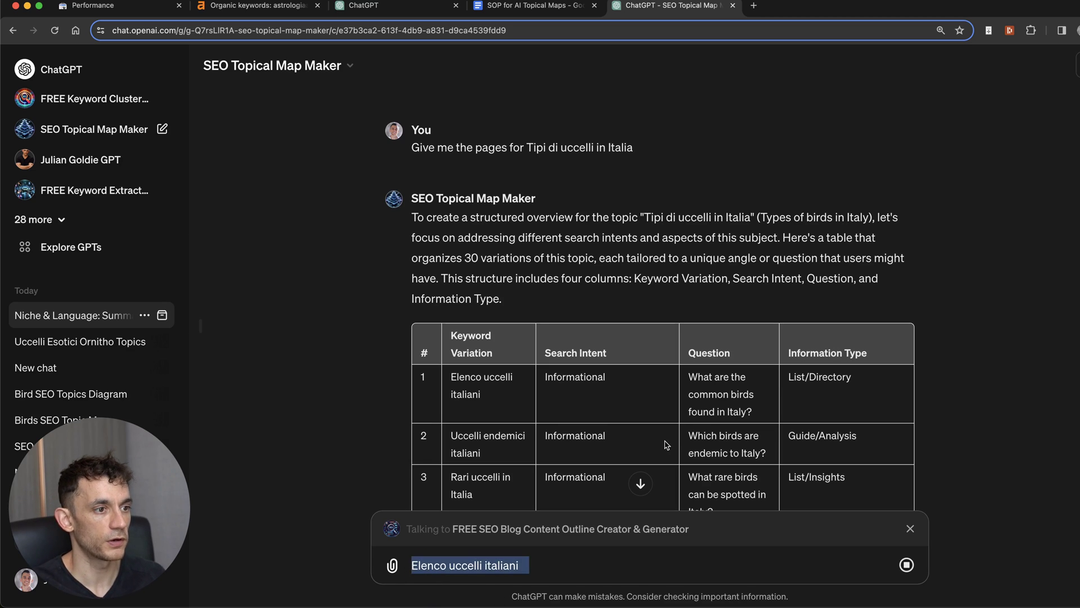
key(Left)
text(Create an )
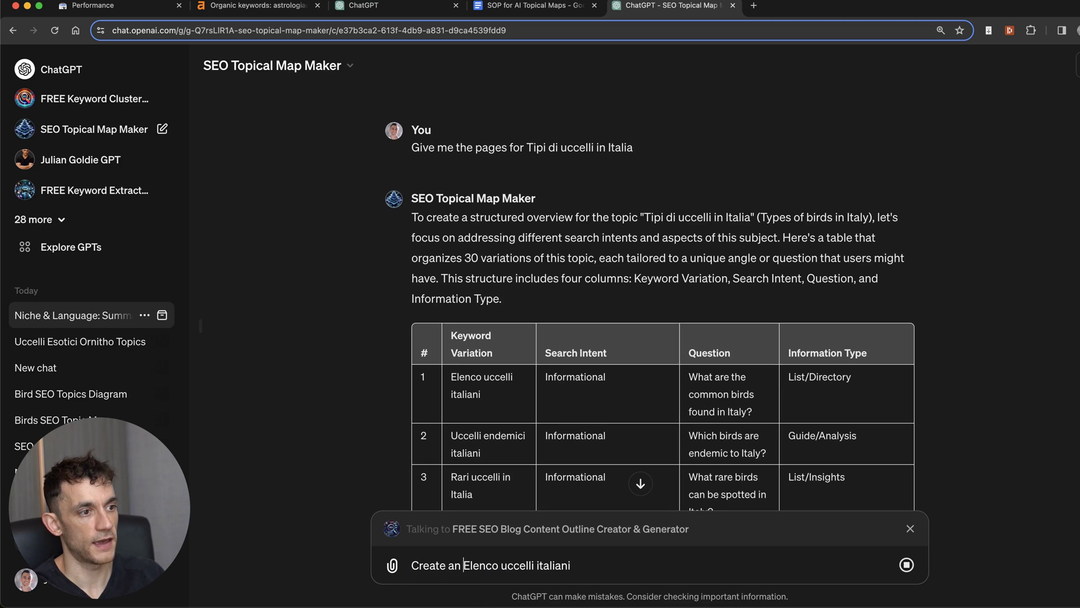
text(SEO outline for my )
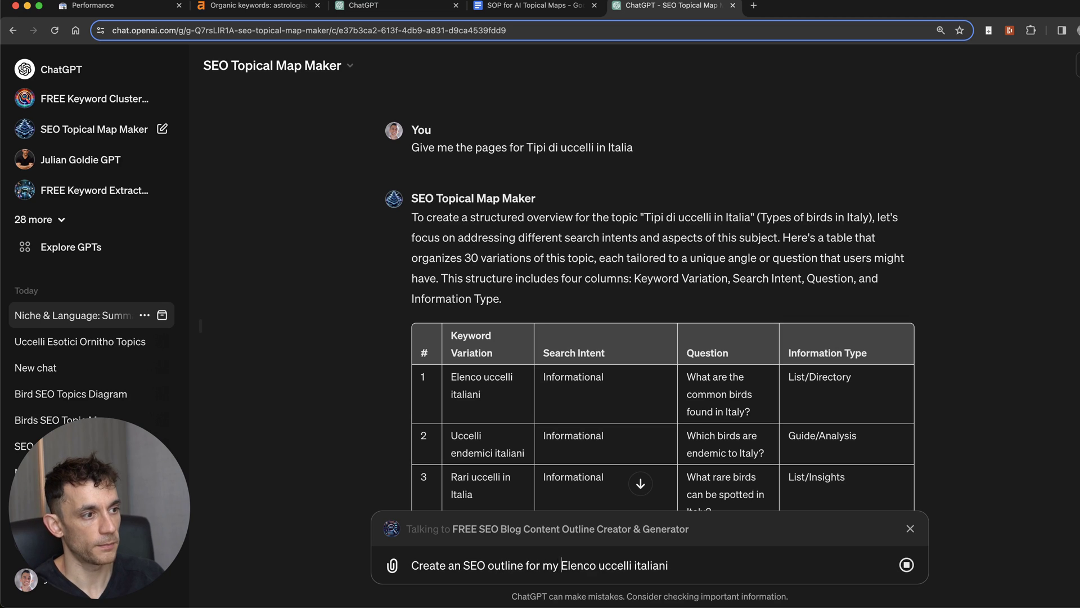
text(article on)
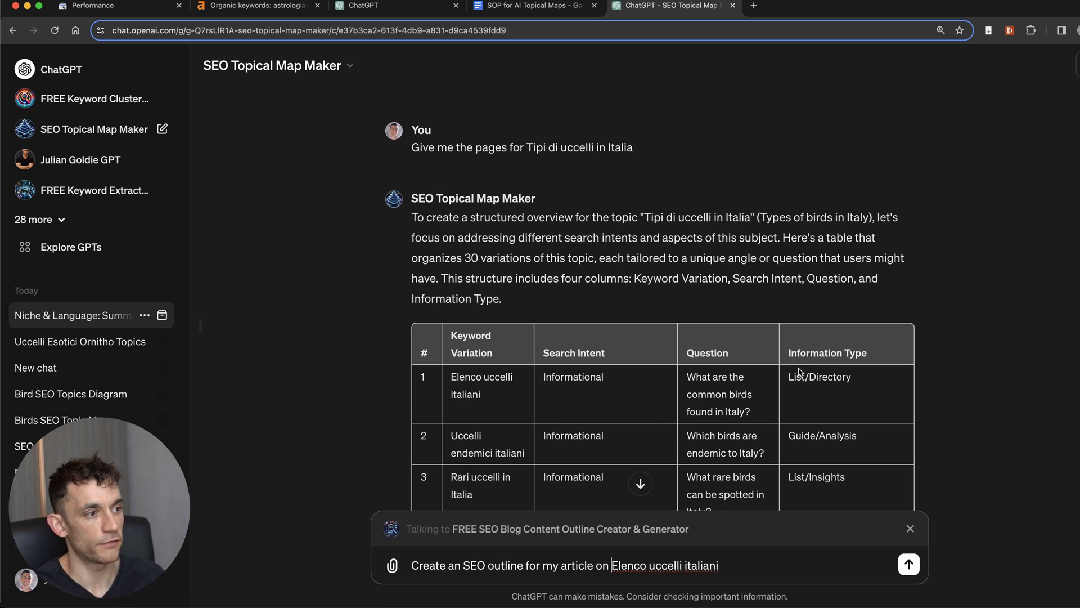
Step: Send the Elenco uccelli italiani outline request and read the outline through Section 4
key(Return)
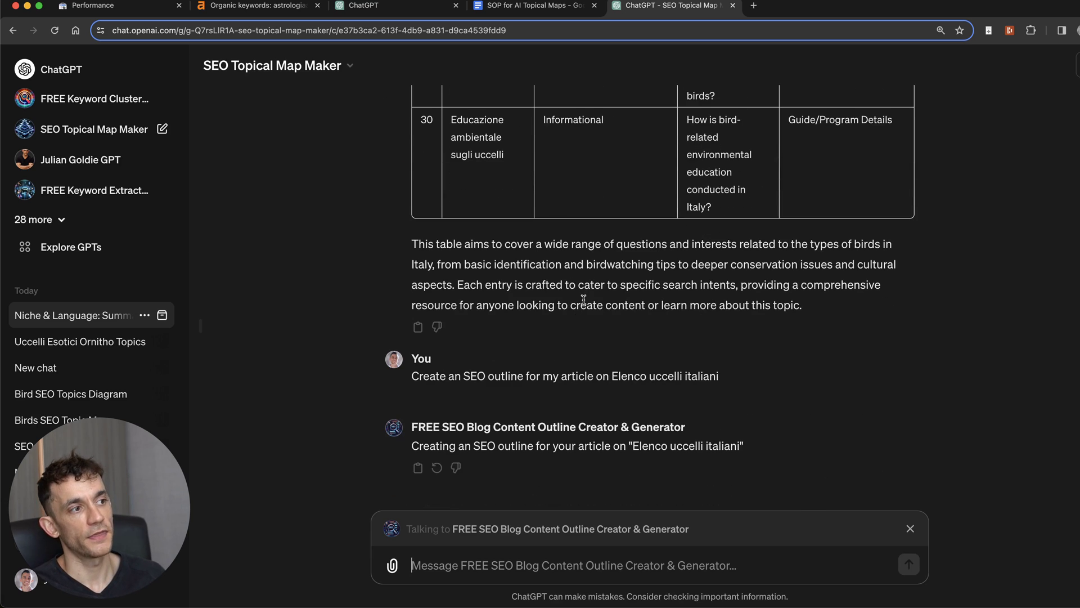
scroll(589, 348, up, 20)
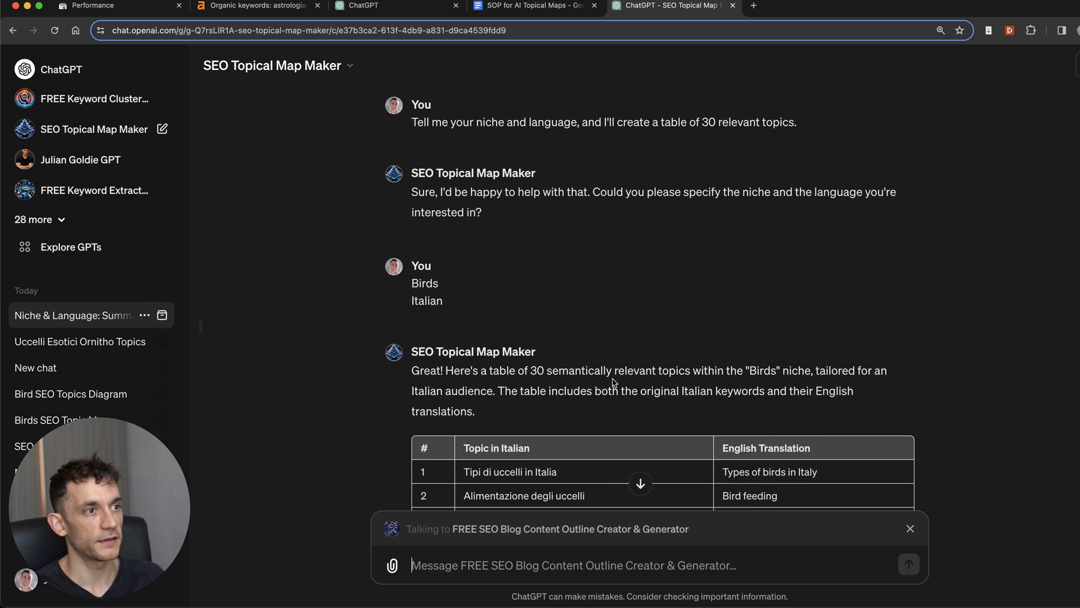
scroll(614, 382, down, 20)
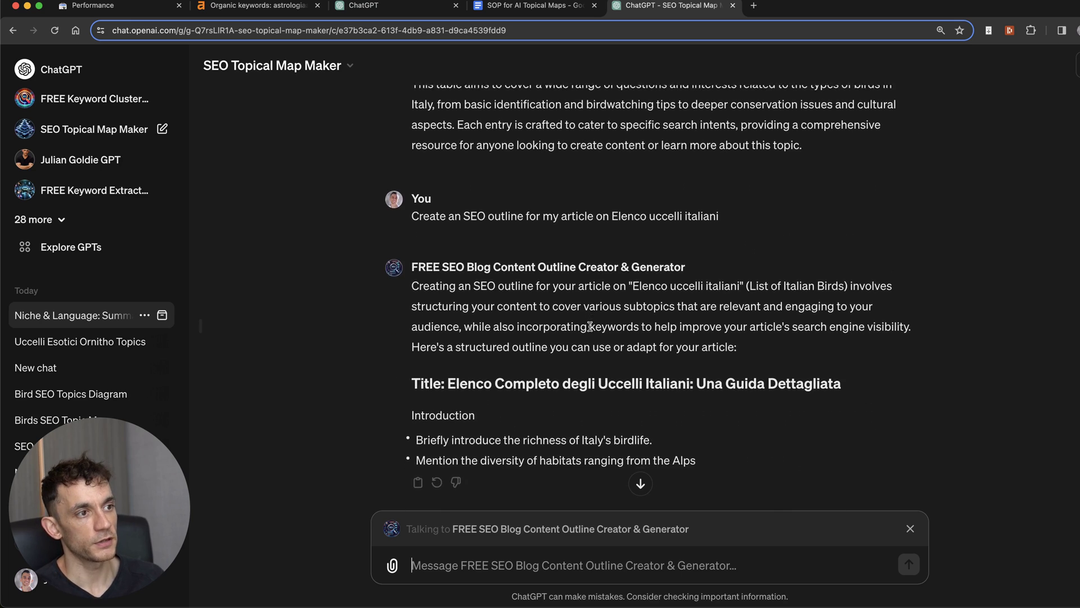
scroll(589, 327, down, 5)
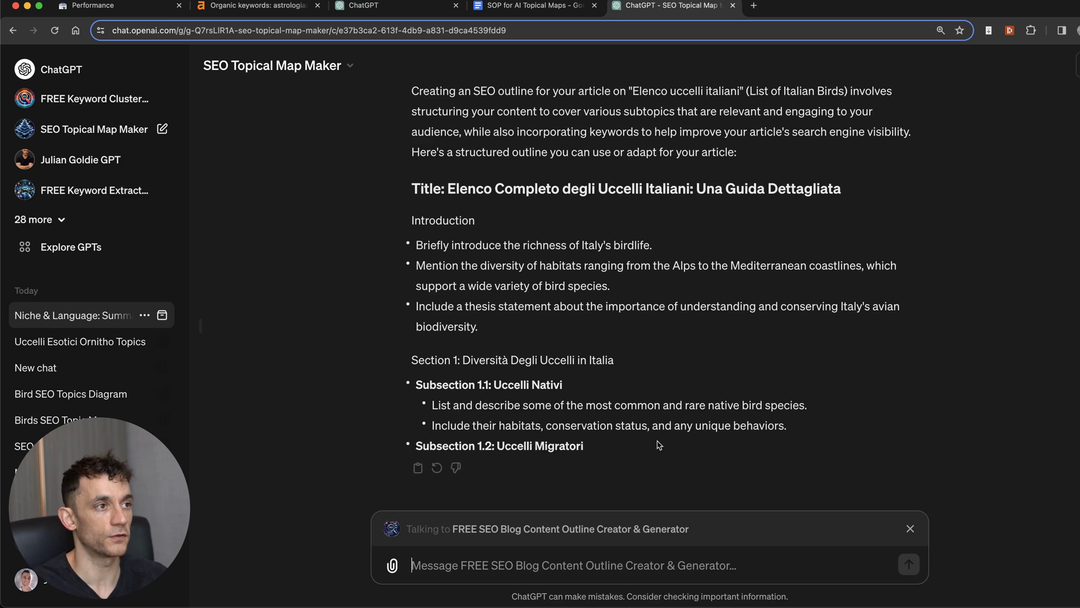
scroll(570, 336, up, 4)
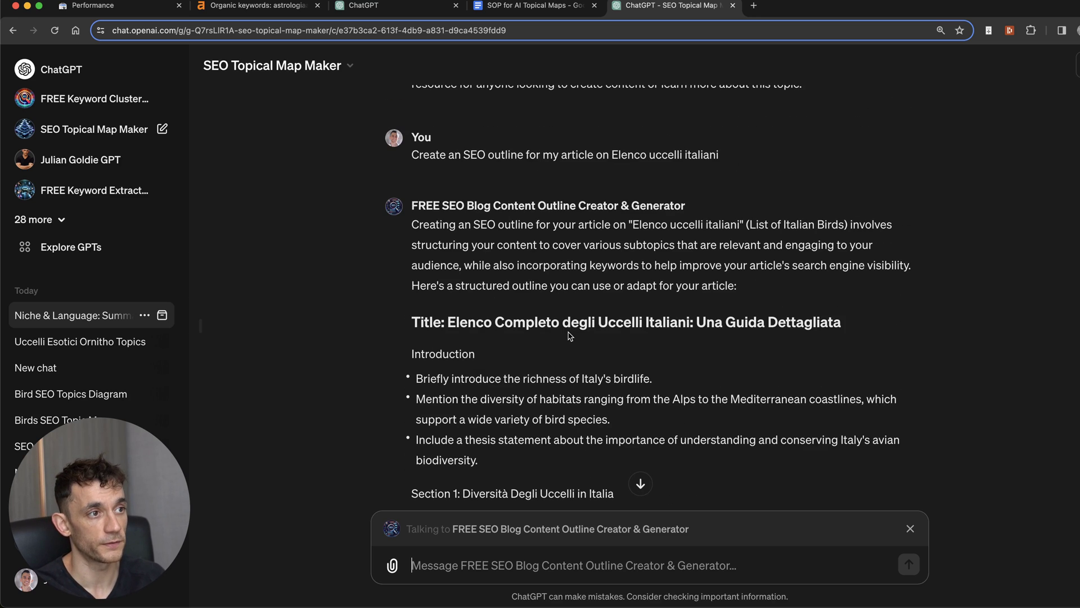
scroll(570, 335, down, 5)
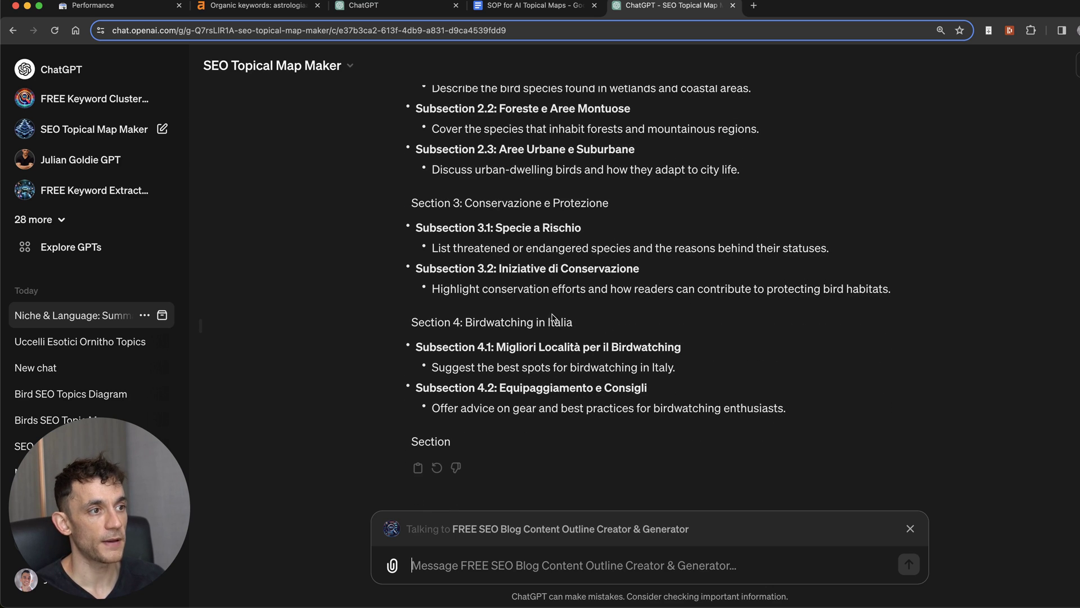
Step: Ask the outline GPT to 'Now generate' the full article content
text(Now generate the content)
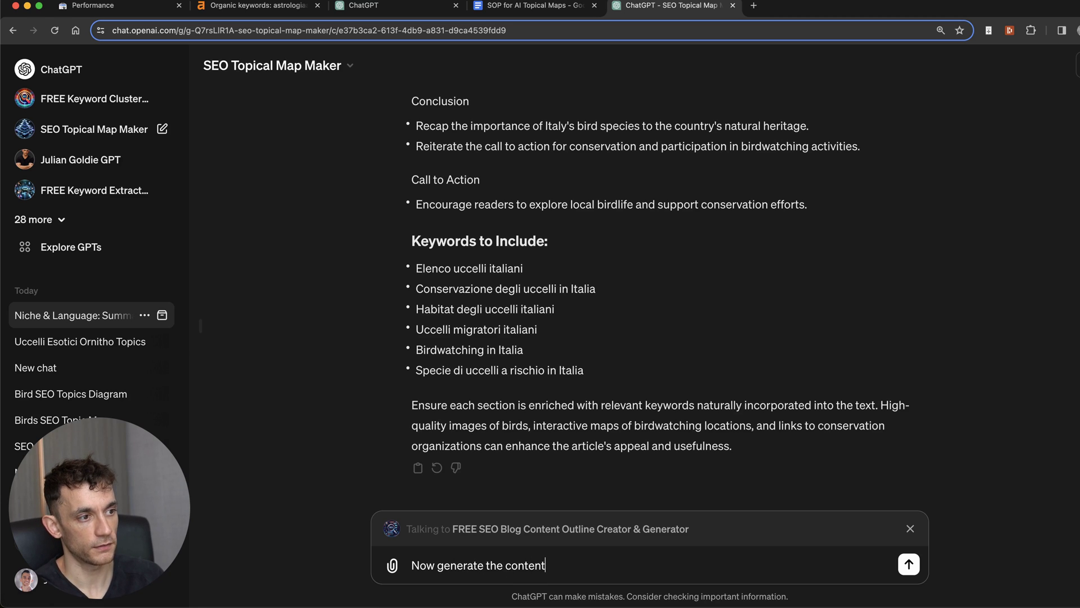
key(Return)
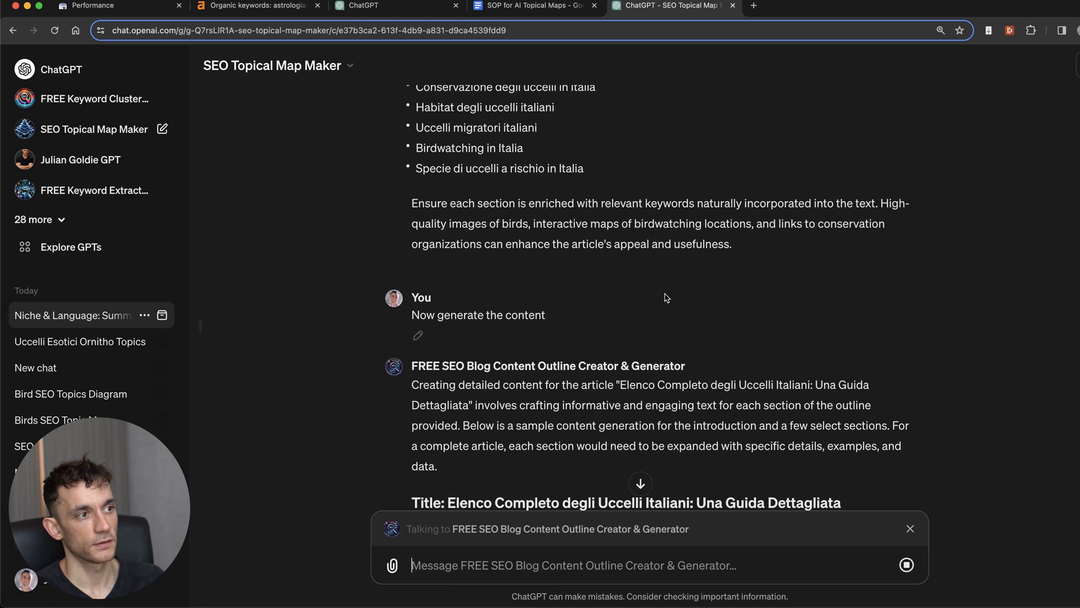
scroll(500, 452, up, 10)
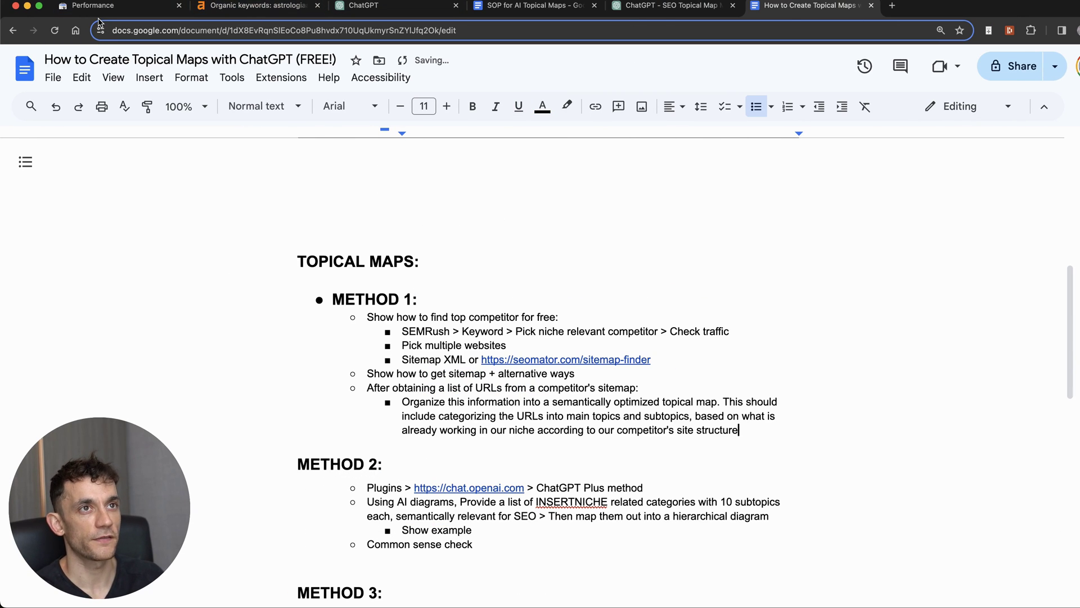
Step: Look over Search Console, Ahrefs and the guide's TOPICAL MAPS heading
click(97, 7)
click(248, 9)
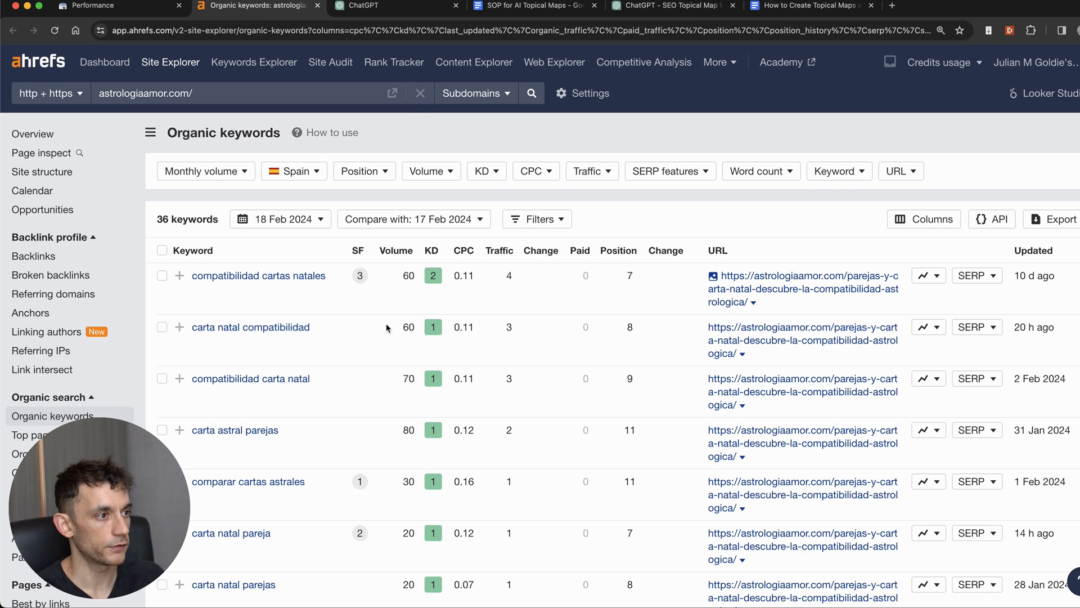
click(808, 7)
click(394, 379)
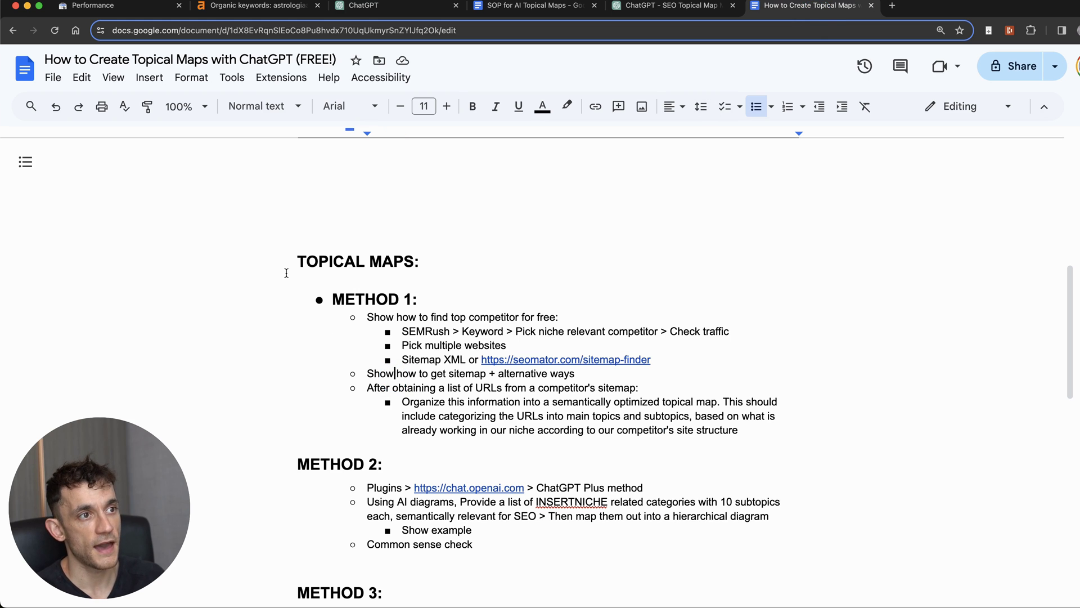
drag(281, 269, 761, 274)
click(746, 503)
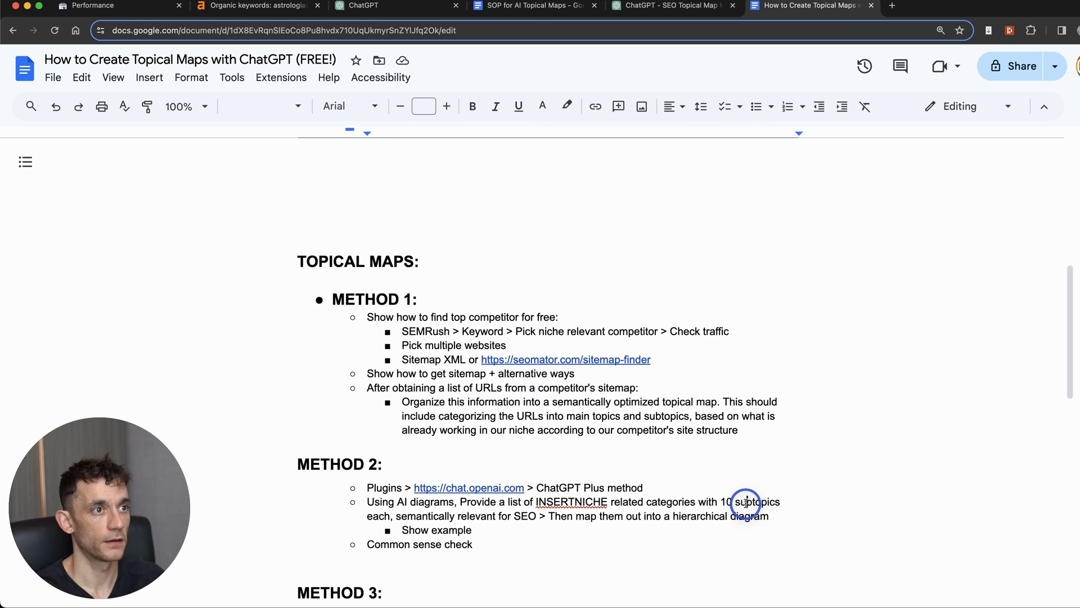
Step: Review the seven Spain keywords and the carta-natal target URL in Ahrefs, then return to the doc
click(78, 13)
key(ctrl+Tab)
scroll(578, 509, down, 1)
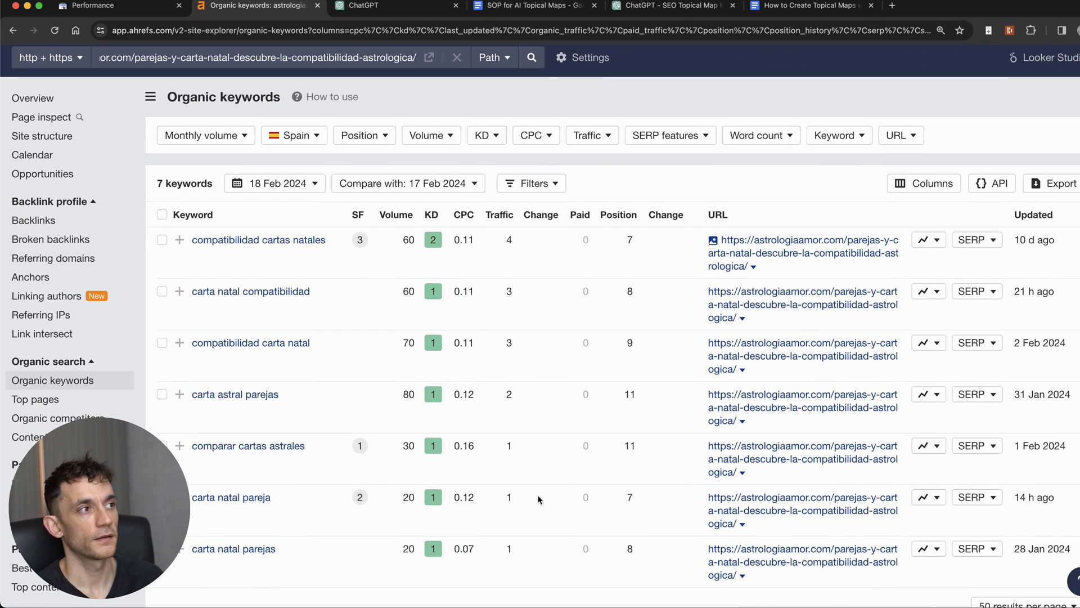
scroll(332, 310, down, 1)
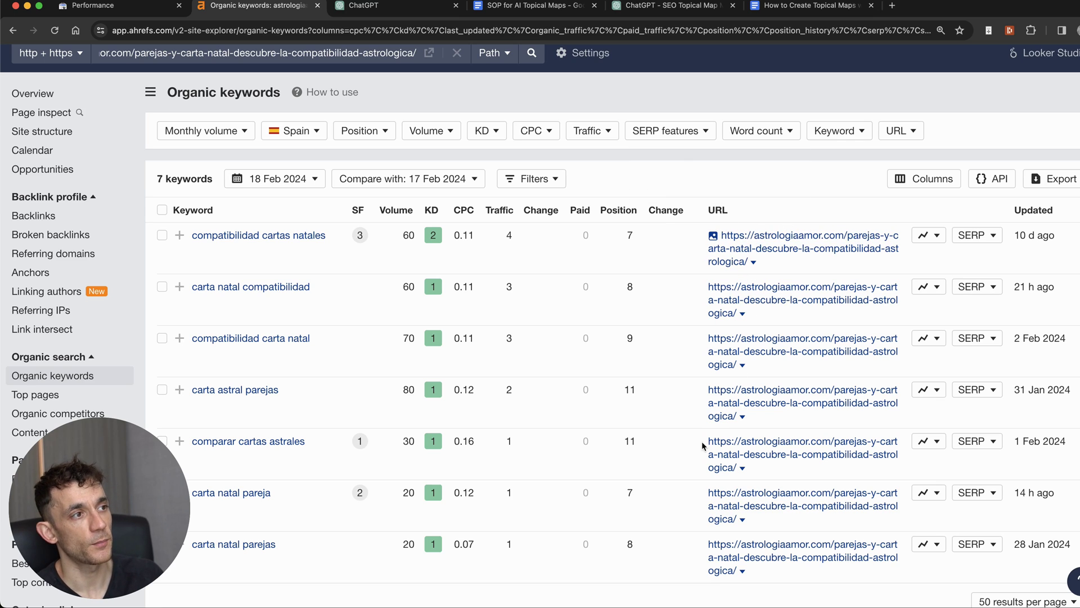
scroll(221, 45, up, 1)
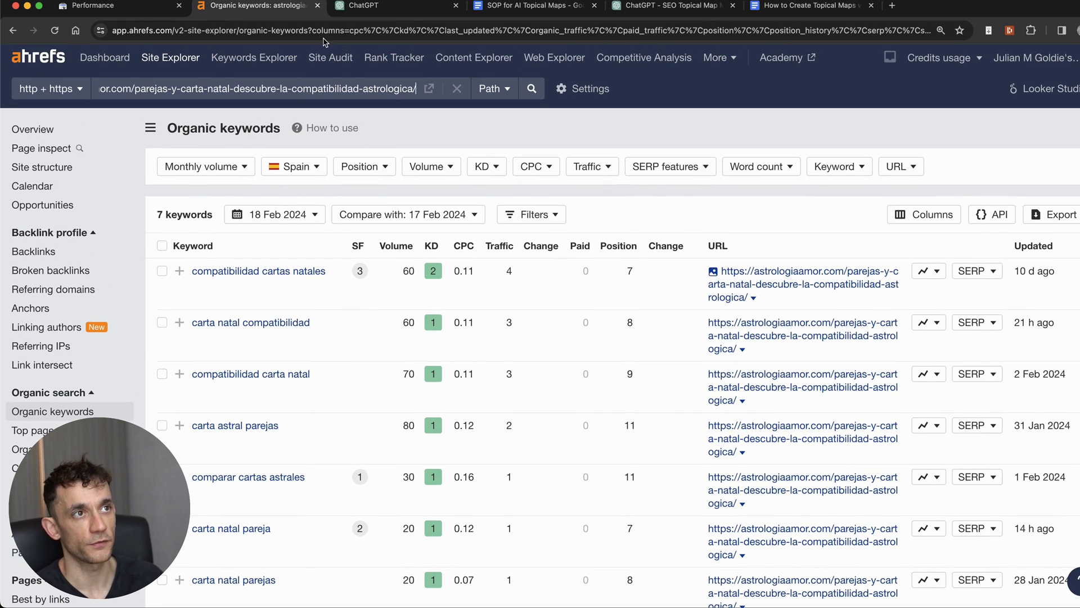
click(297, 84)
scroll(615, 307, down, 4)
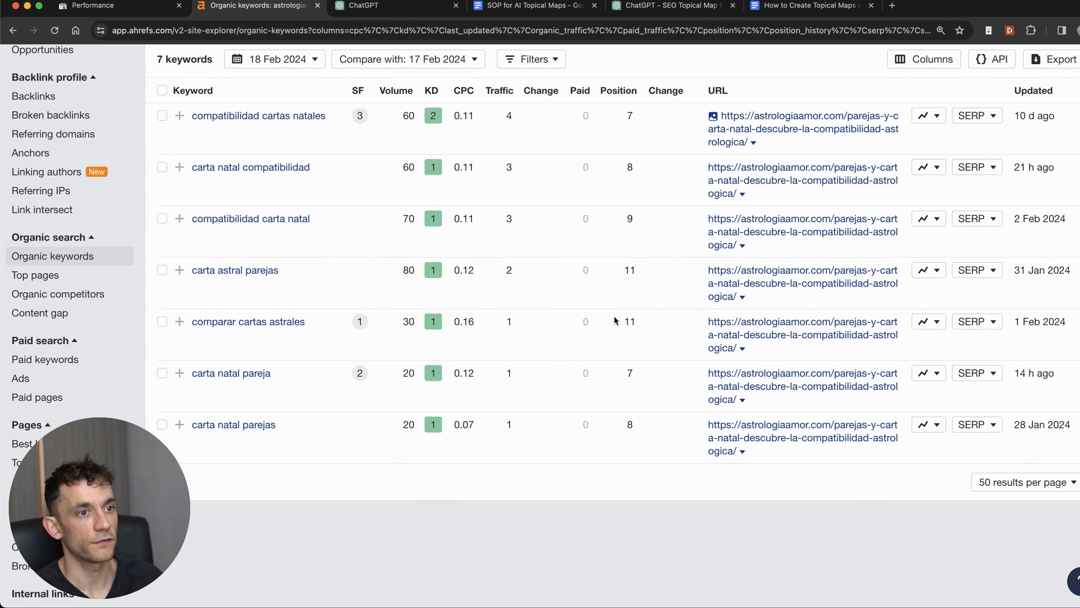
scroll(617, 303, up, 5)
click(614, 332)
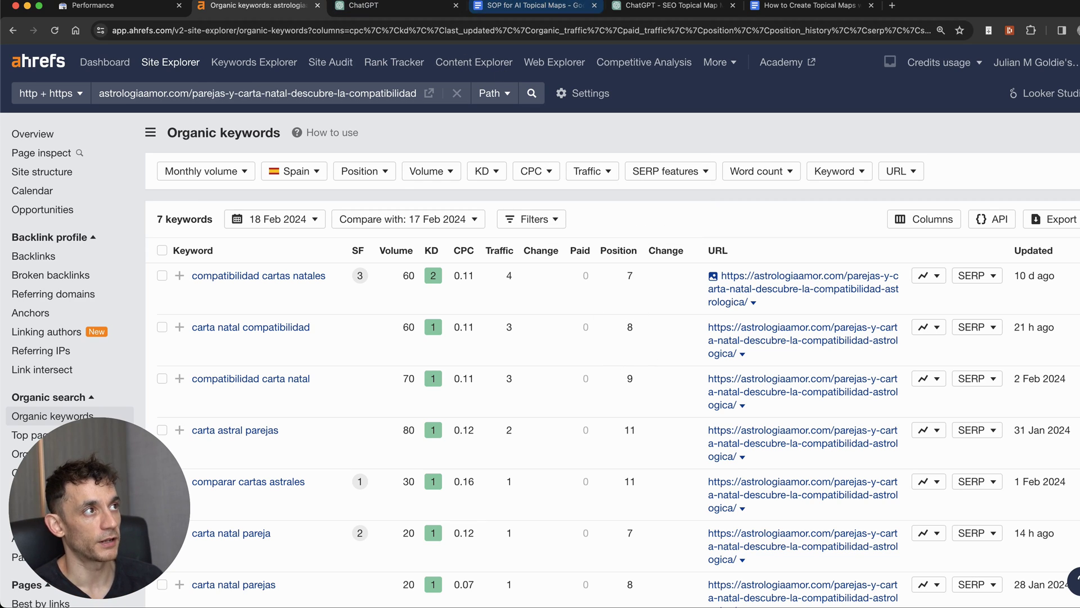
click(800, 7)
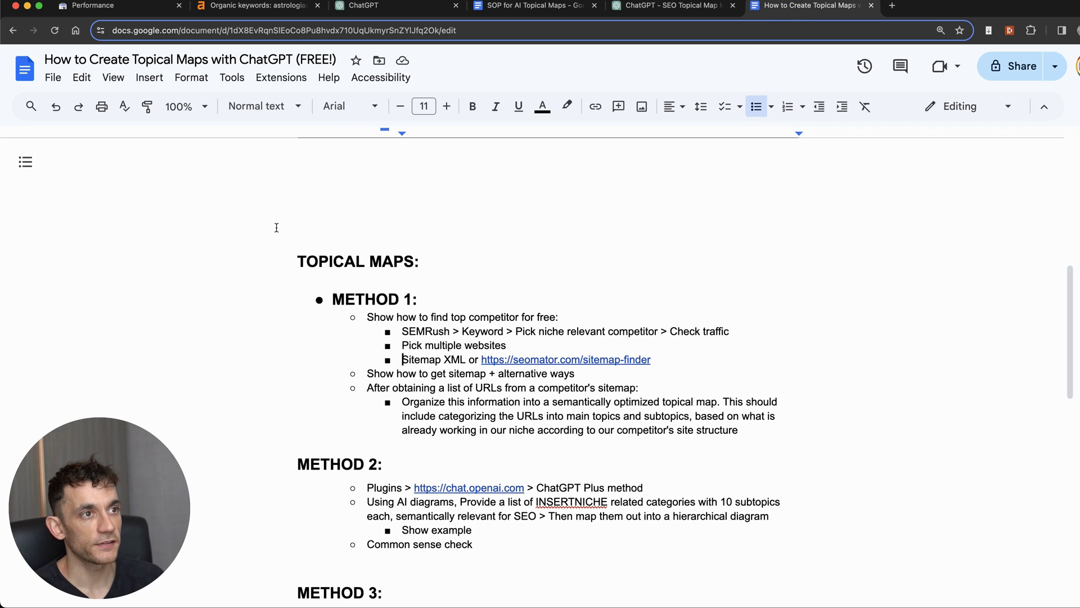
Step: Select the TOPICAL MAPS section, then open the GoHighLevel memberships course from the SEO bookmarks
drag(276, 228, 644, 423)
scroll(644, 423, down, 5)
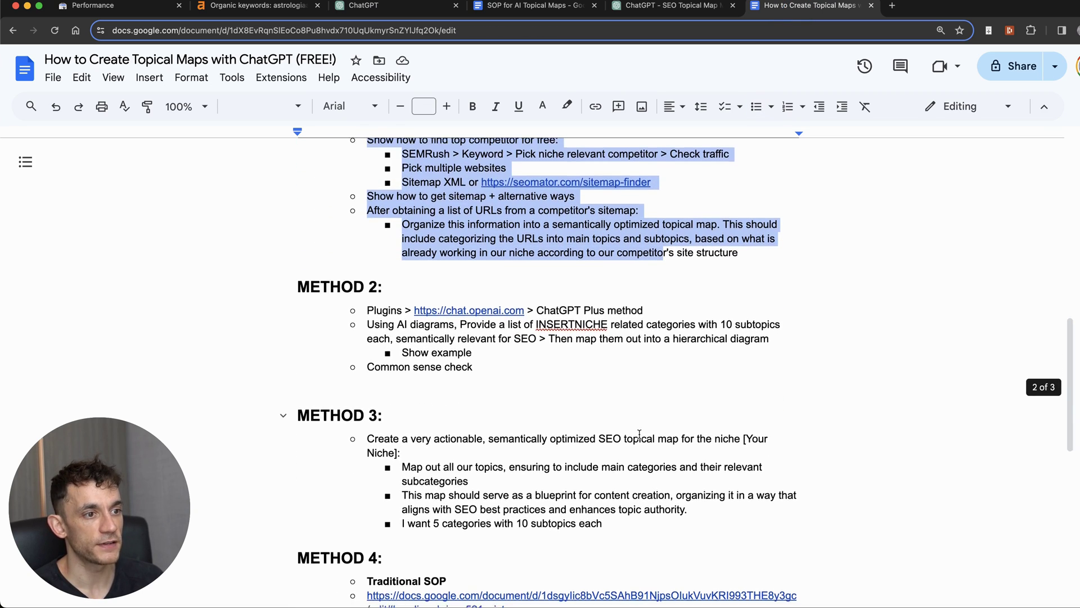
scroll(632, 447, up, 2)
scroll(631, 439, up, 10)
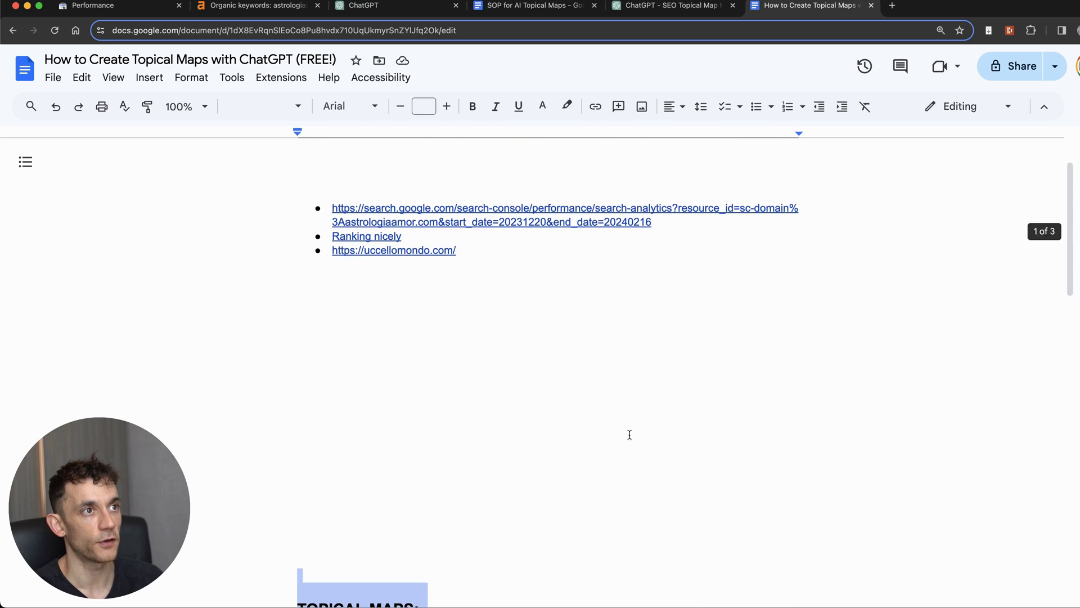
scroll(629, 434, down, 5)
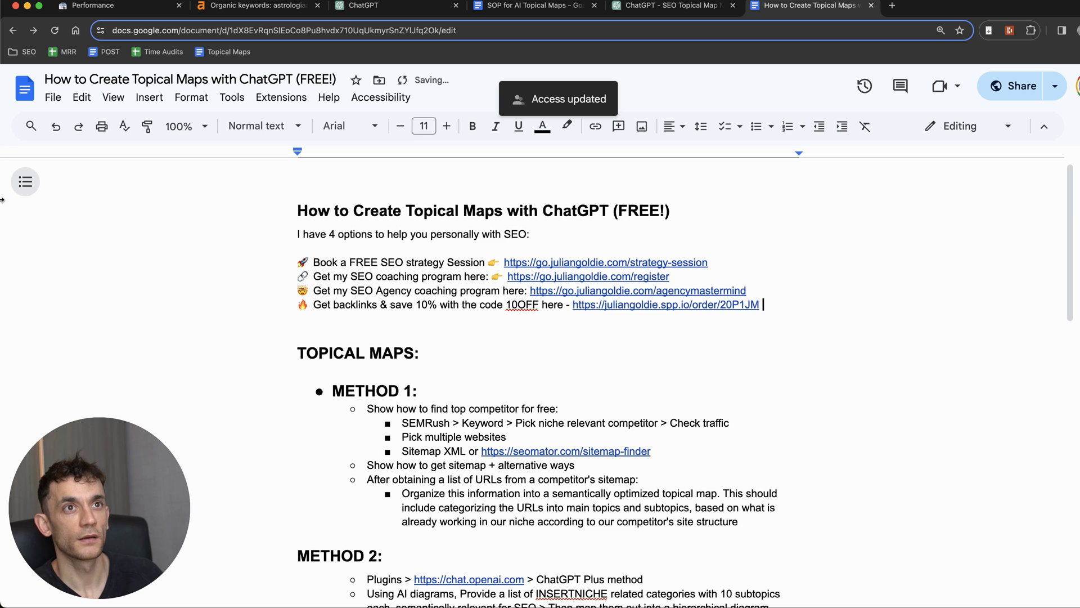
click(21, 56)
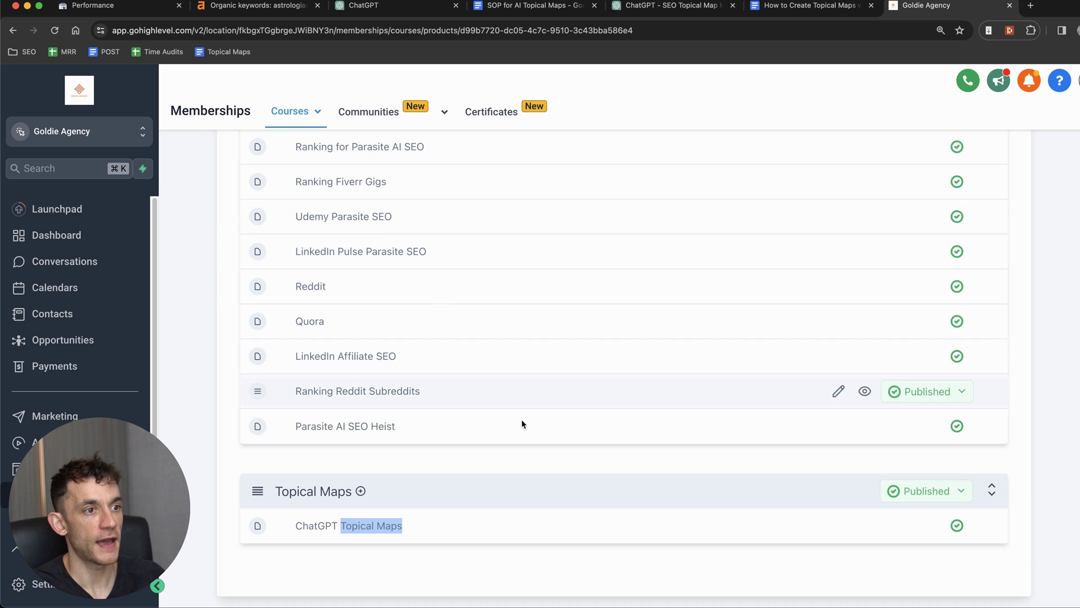
click(85, 155)
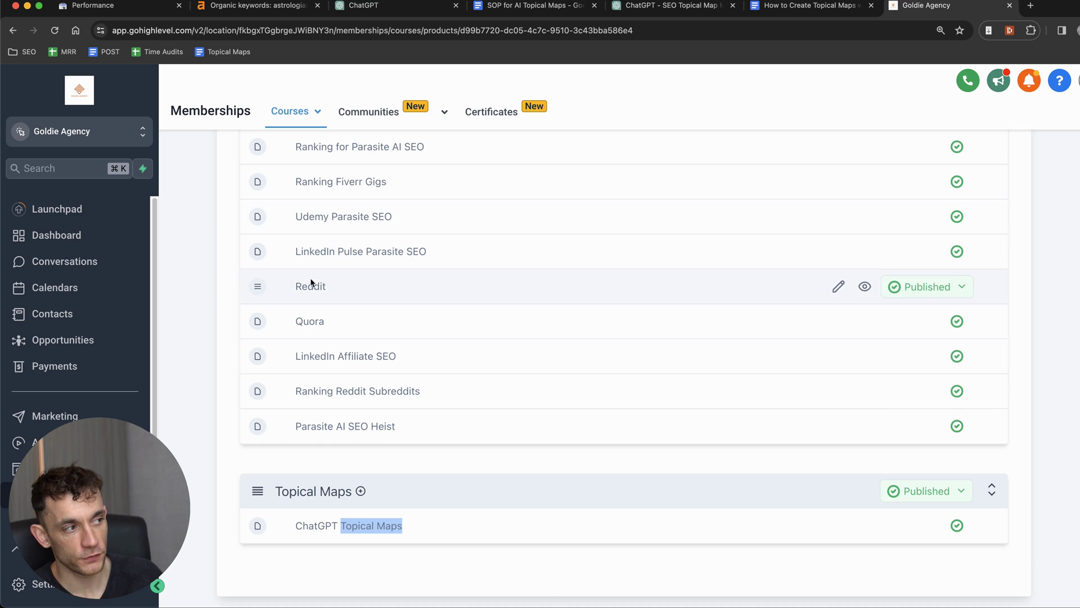
Step: Add a new Topical Maps lesson titled '5 Ways To Generate Topical Maps'
click(363, 493)
click(356, 513)
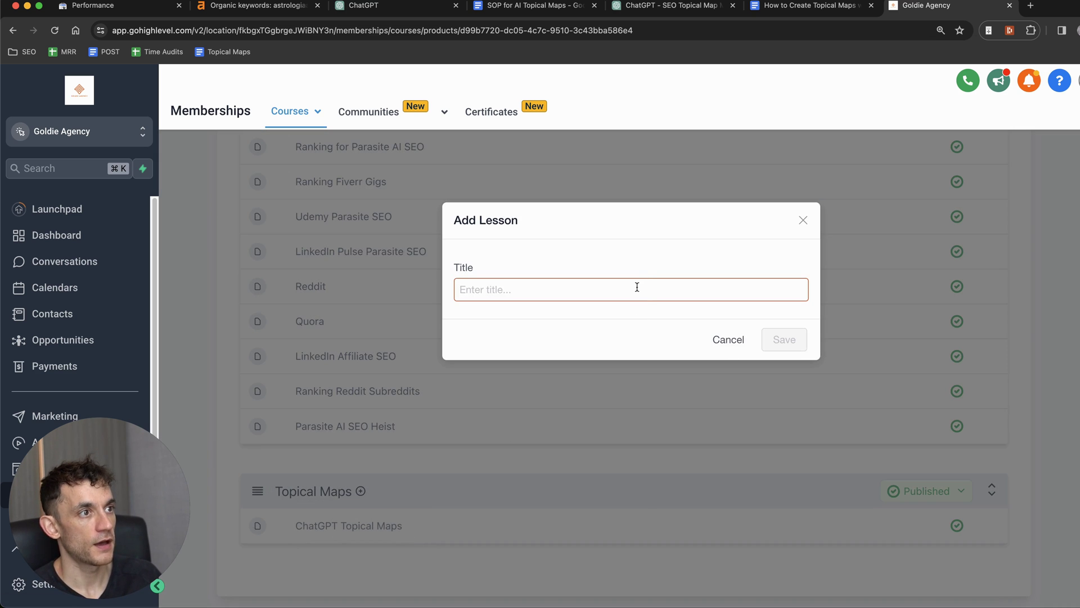
text(5 Ways To Generate Topic)
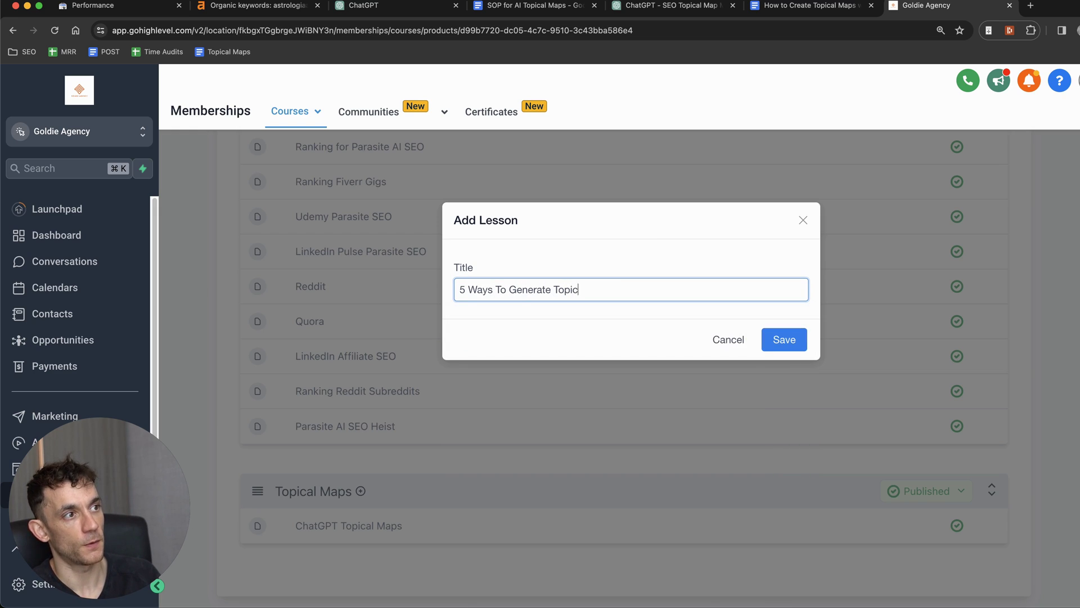
text(al Maps)
click(788, 339)
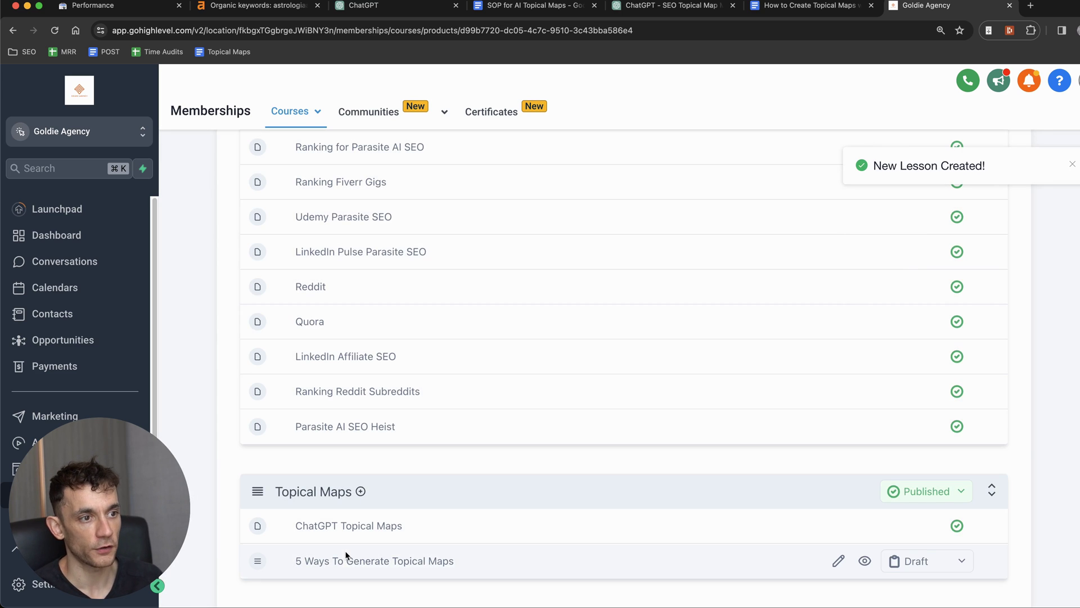
Step: Paste the promo links and SOP link into the lesson body, publish it, save, and bookmark the page
click(345, 554)
scroll(389, 433, down, 6)
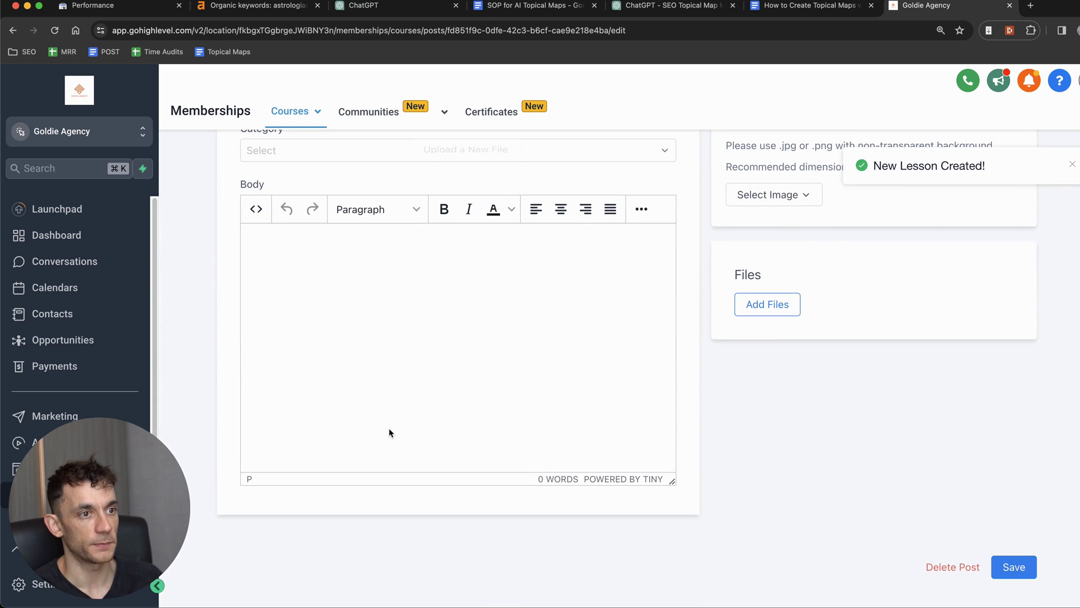
click(390, 432)
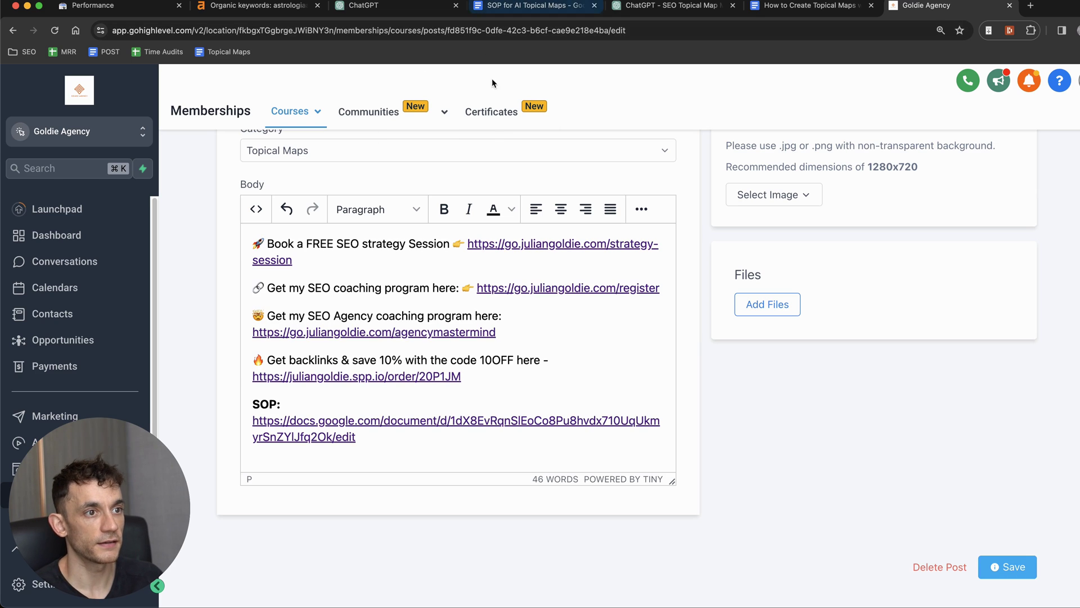
scroll(537, 231, up, 8)
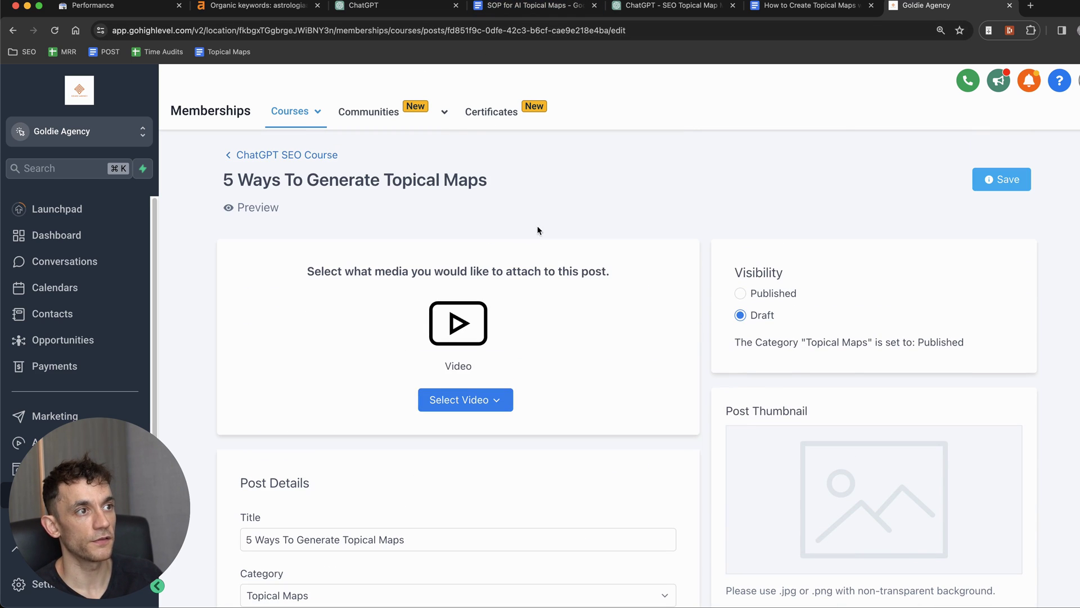
click(791, 291)
click(997, 178)
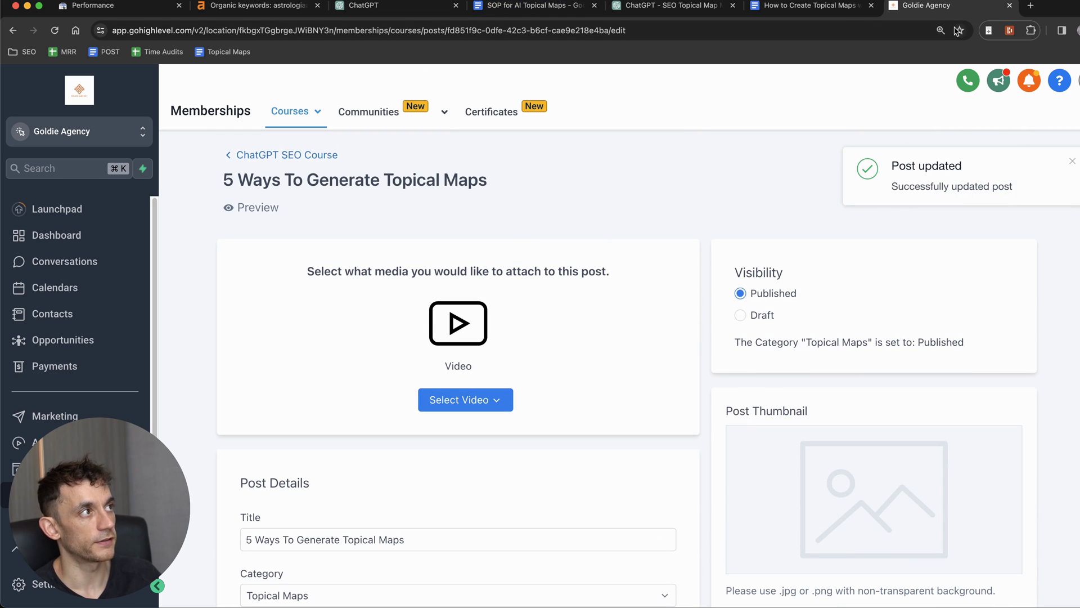
key(super+d)
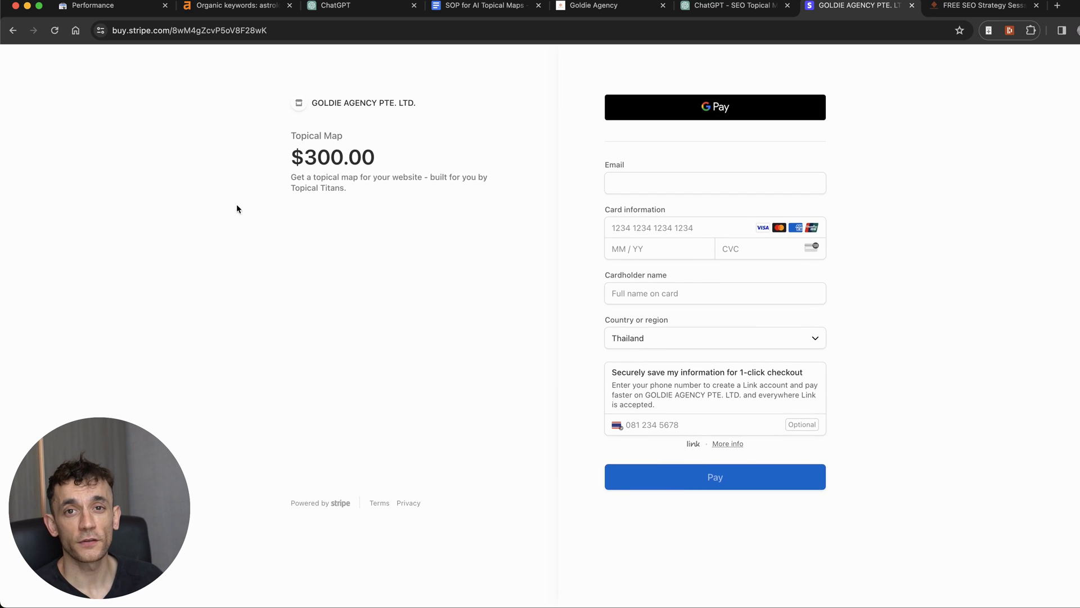
Step: Highlight the $300.00 Topical Map product description, then switch to the FREE SEO Strategy Session page
drag(287, 131, 326, 157)
click(313, 176)
triple_click(381, 174)
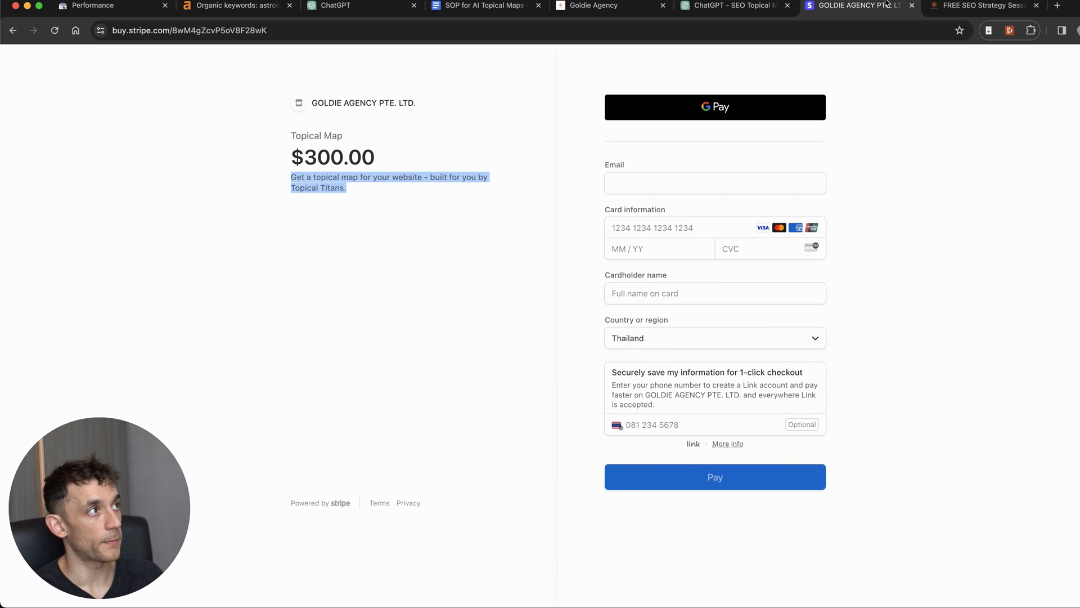
click(968, 5)
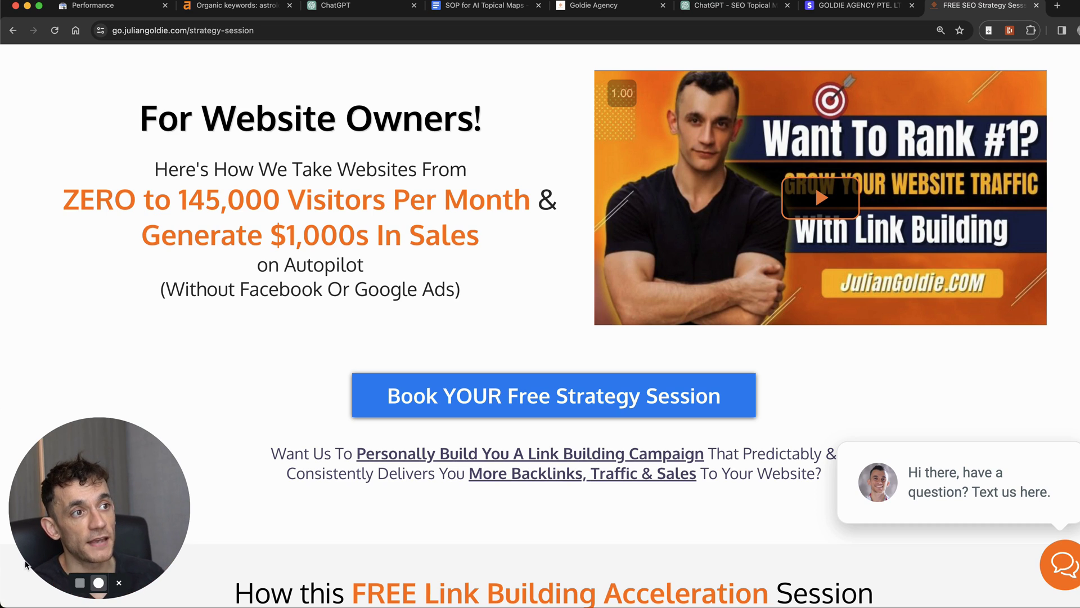
scroll(309, 326, down, 6)
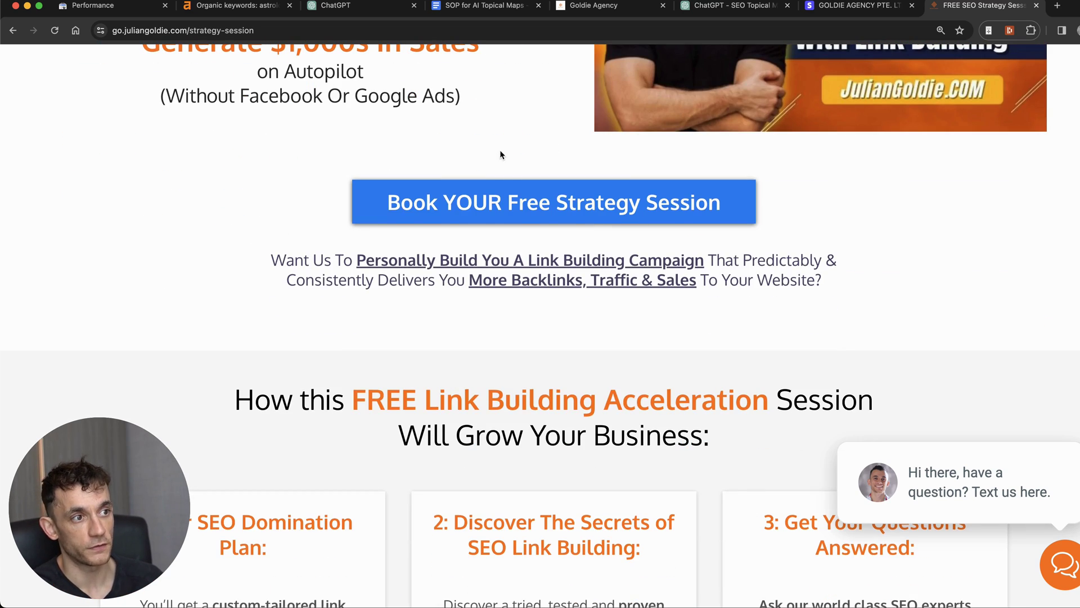
scroll(497, 189, down, 4)
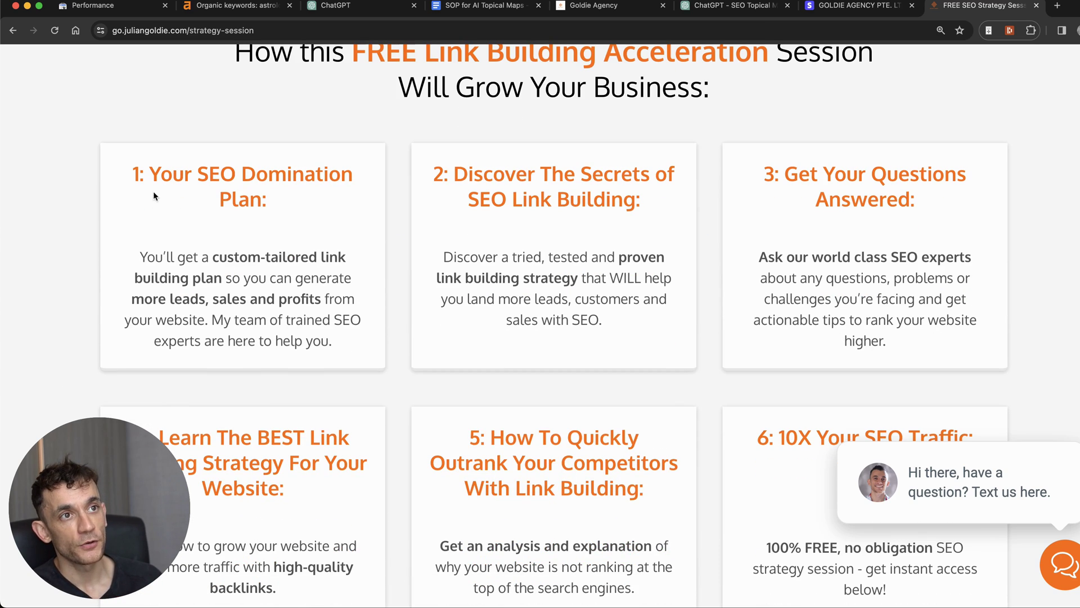
drag(133, 174, 288, 203)
click(441, 141)
drag(433, 164, 649, 223)
scroll(703, 197, down, 1)
drag(761, 143, 959, 183)
scroll(872, 220, down, 5)
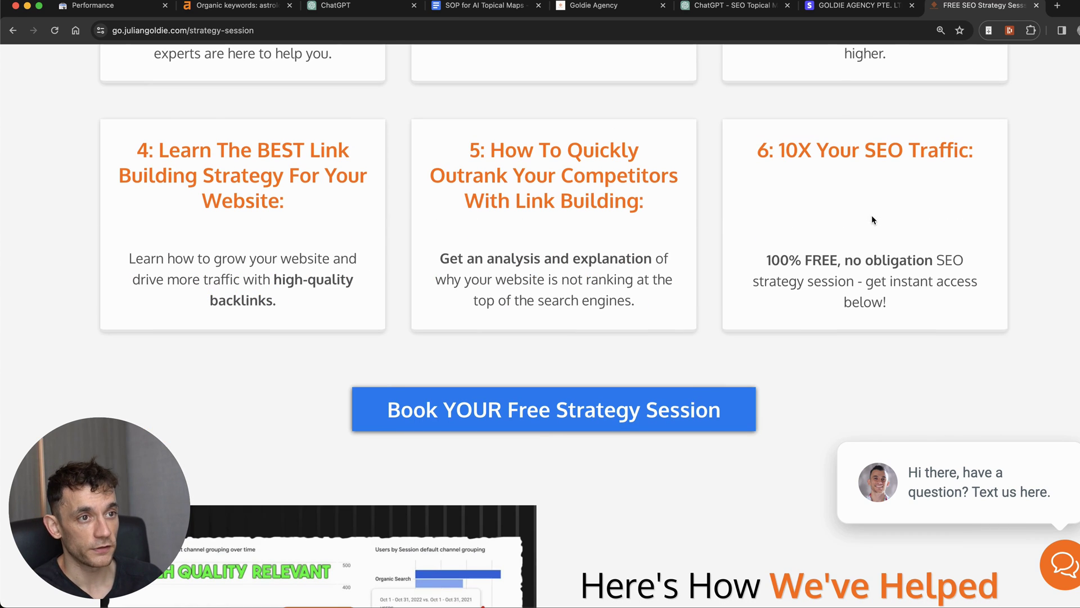
drag(92, 126, 298, 209)
click(307, 207)
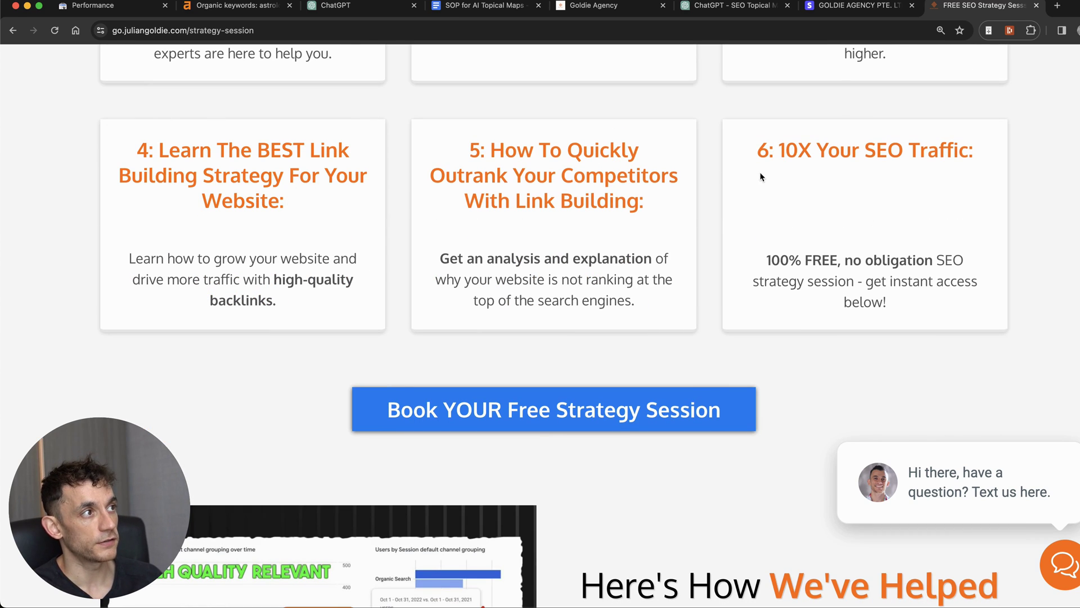
drag(753, 136, 988, 178)
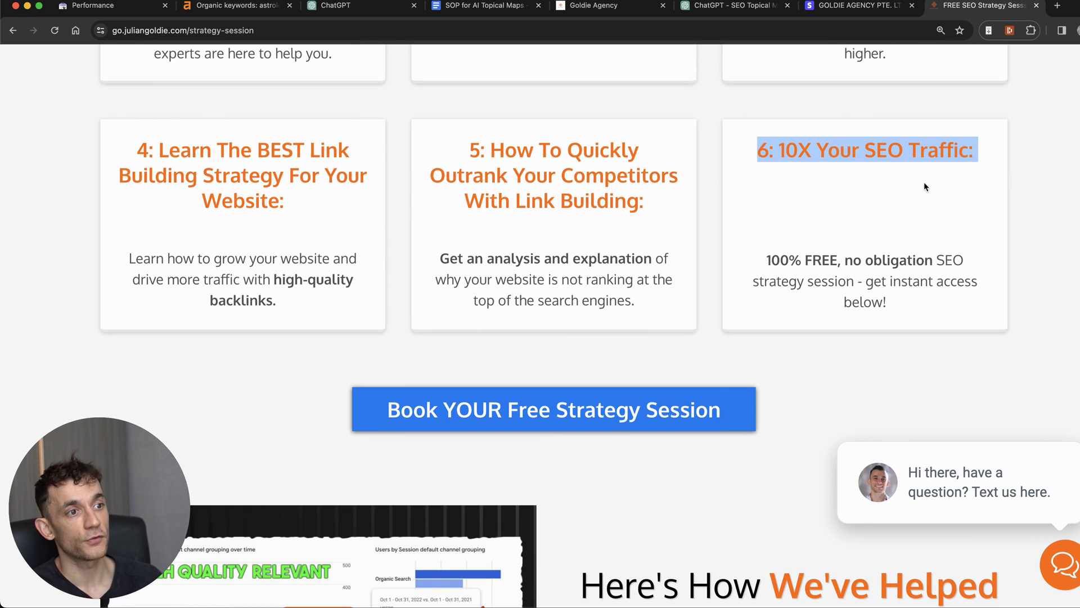
scroll(900, 231, up, 15)
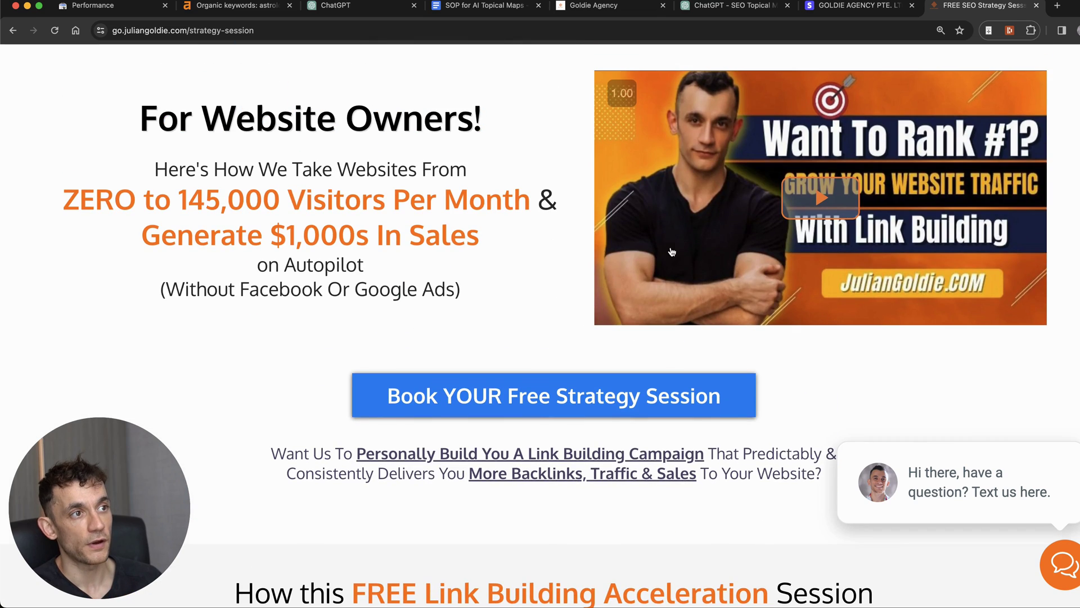
click(260, 280)
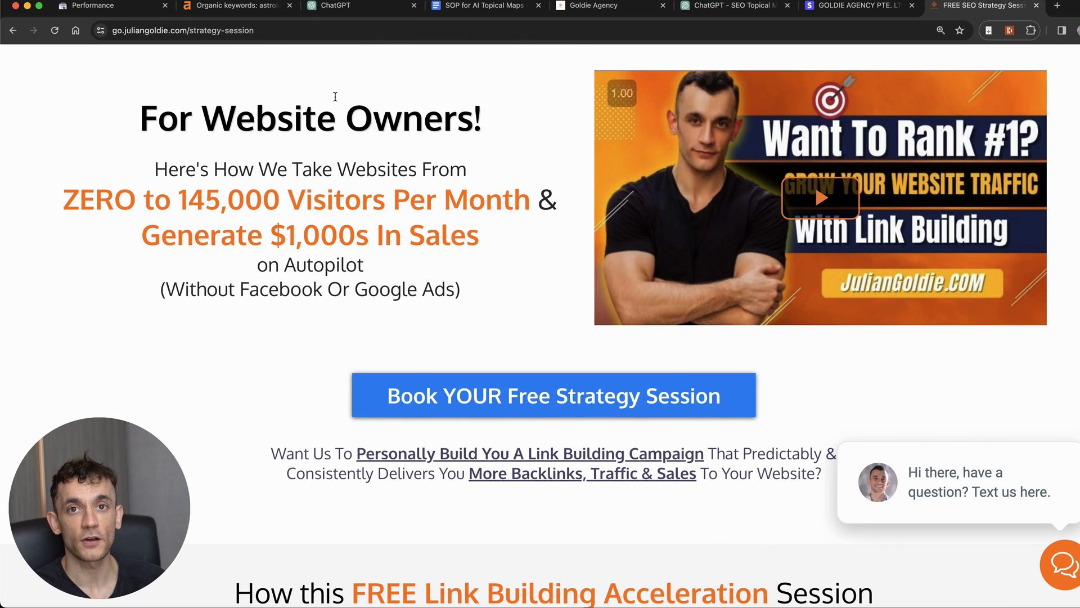